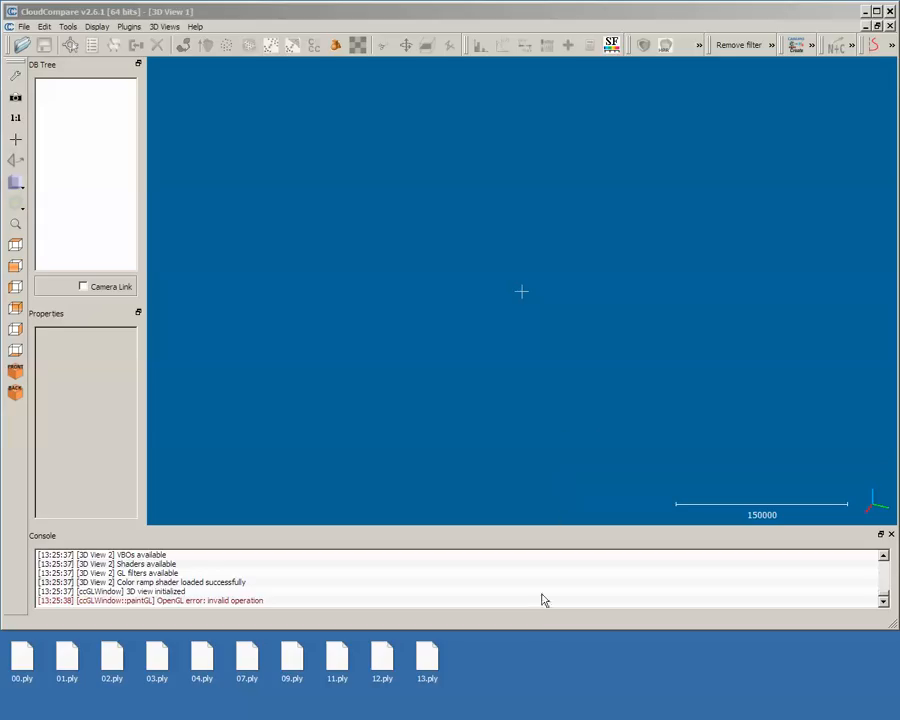
click(24, 664)
click(78, 667)
click(113, 668)
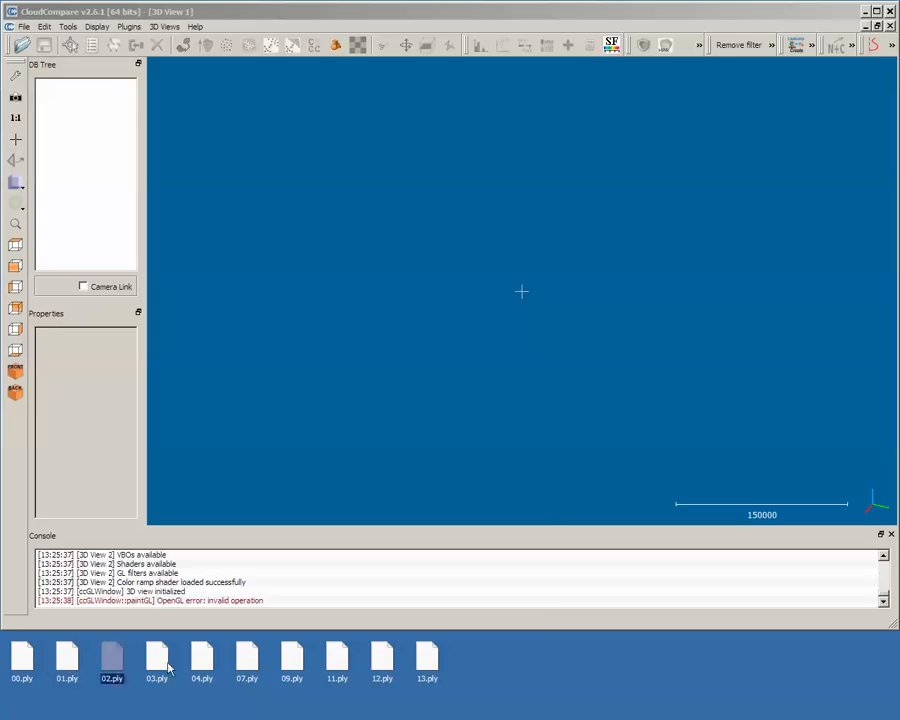
click(158, 668)
click(204, 666)
click(252, 666)
click(291, 666)
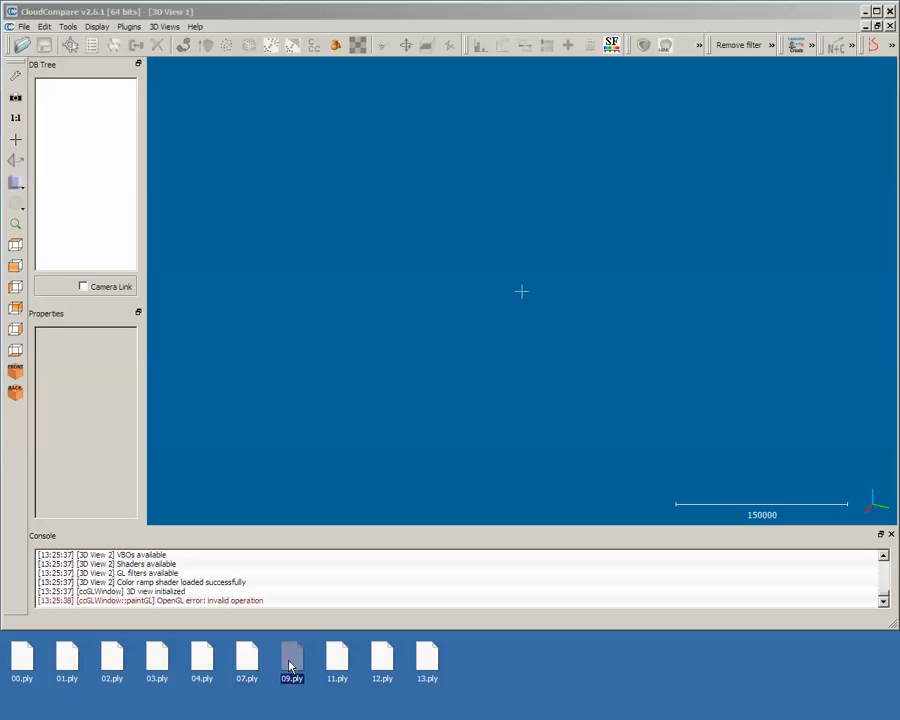
Step: Load 00.ply from the desktop with Scalar set to vertex - intensity and Intensity set to None
click(30, 672)
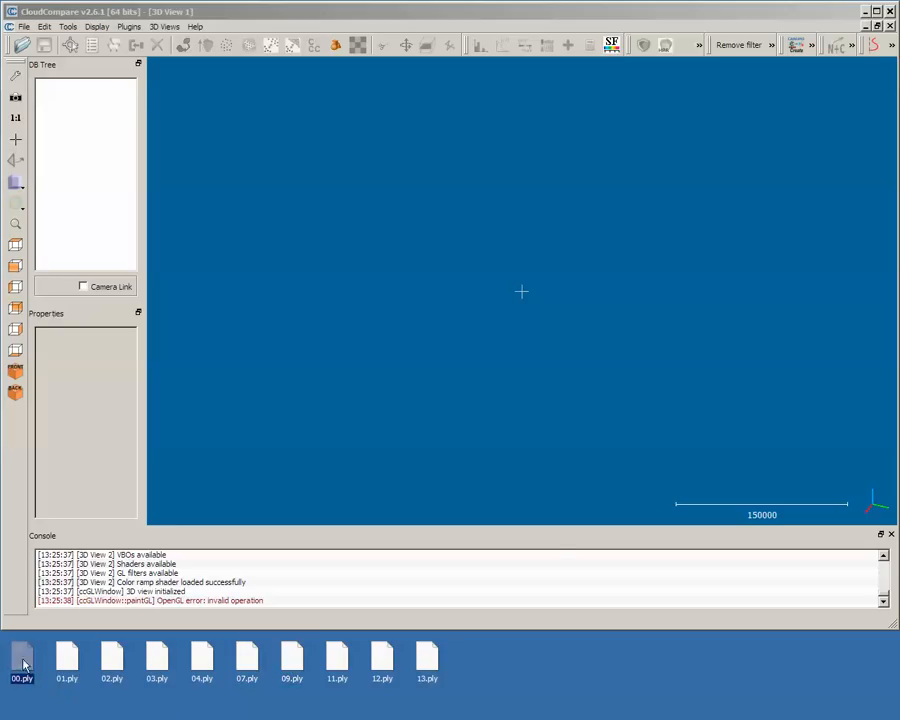
drag(24, 665, 523, 306)
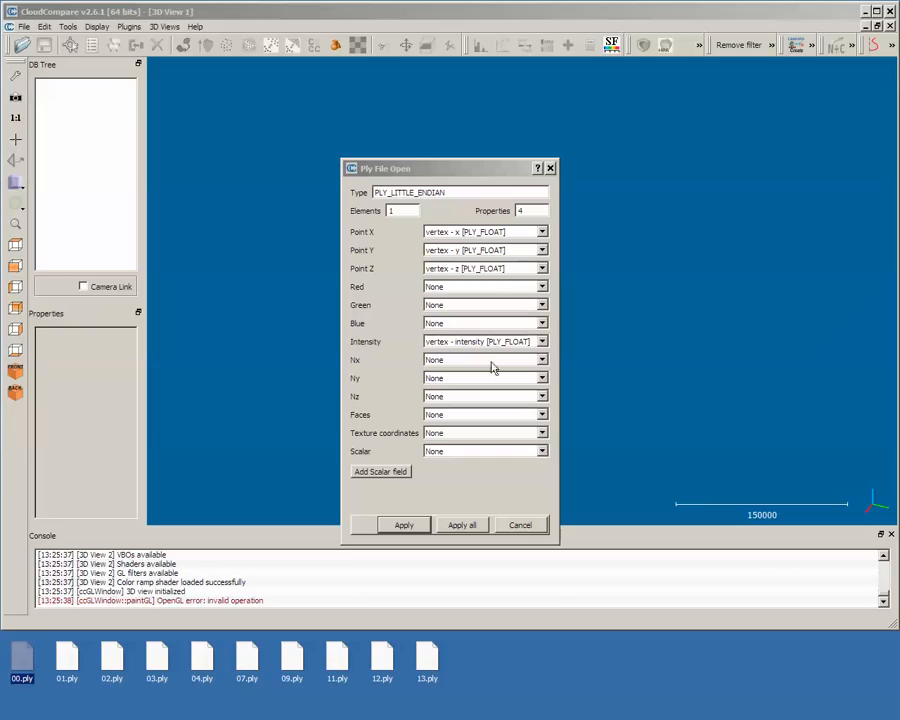
click(541, 452)
click(490, 495)
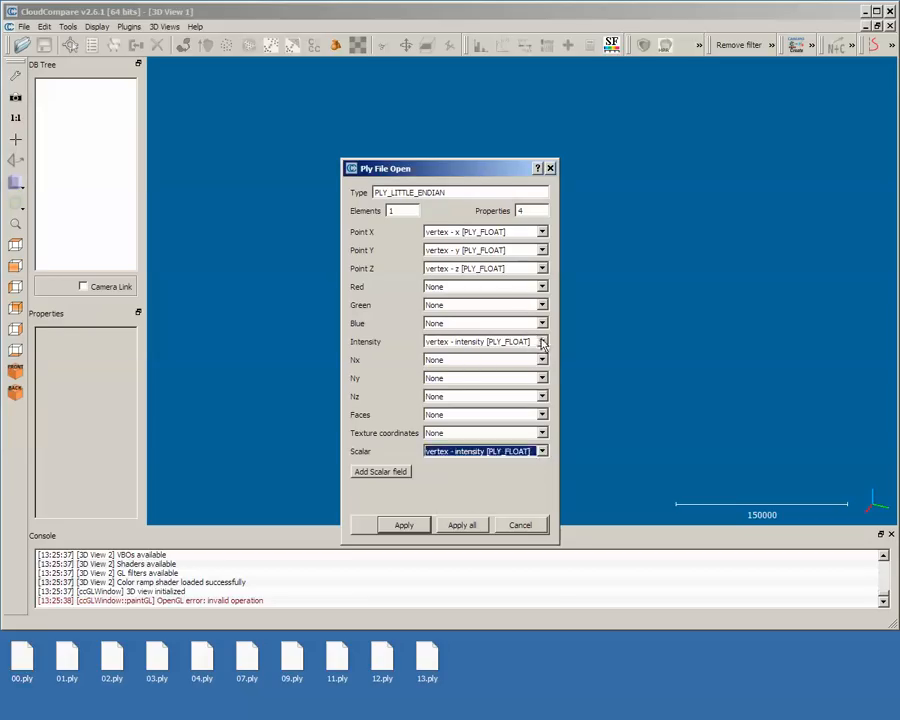
click(541, 343)
click(445, 352)
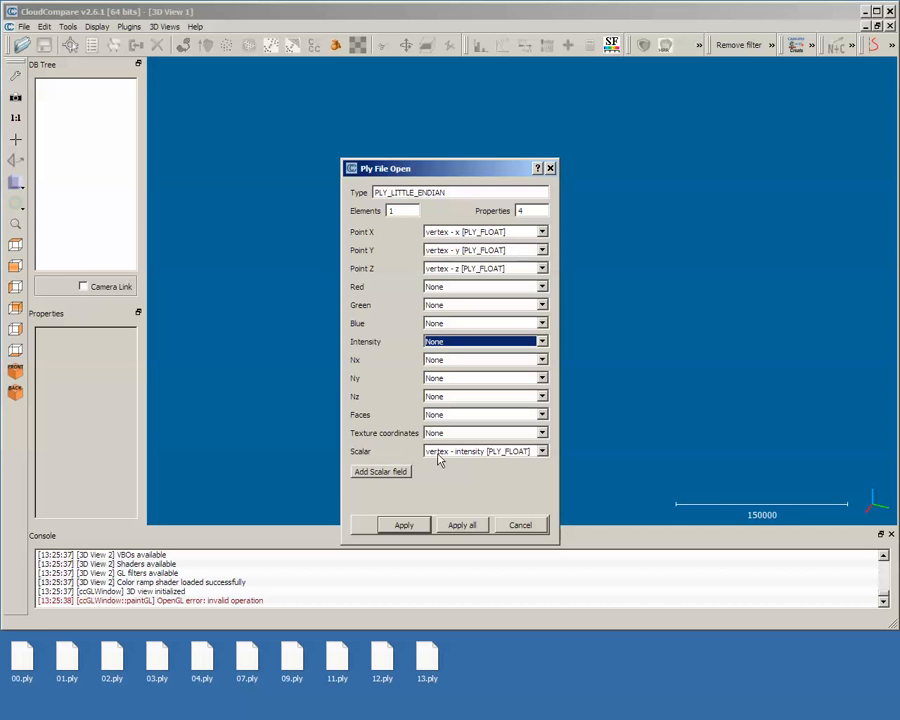
click(399, 530)
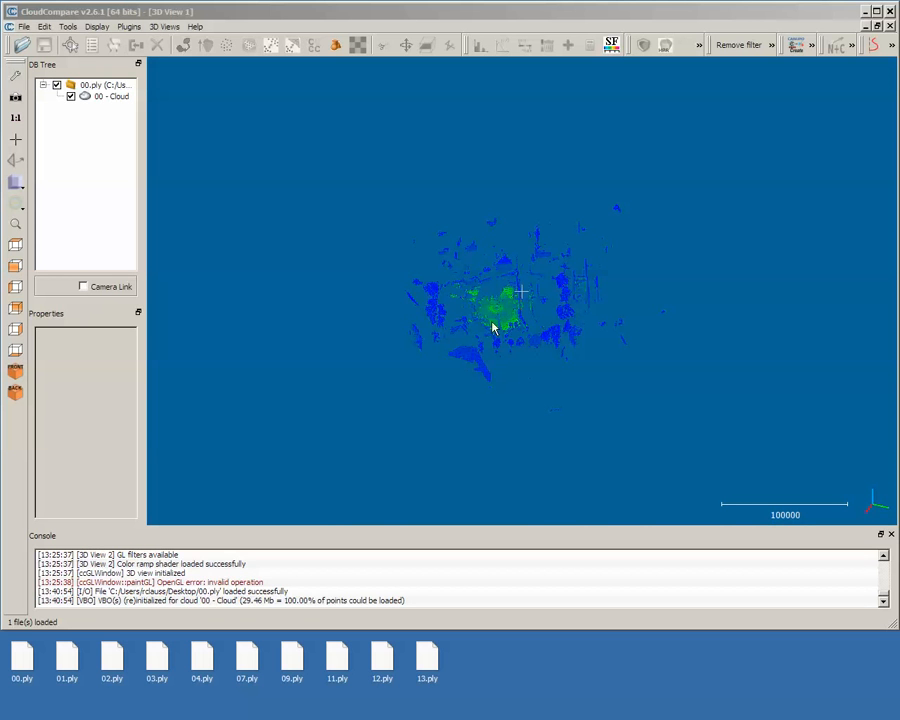
Step: Select the 00 cloud and increase the default point size one step
click(491, 327)
scroll(492, 328, up, 5)
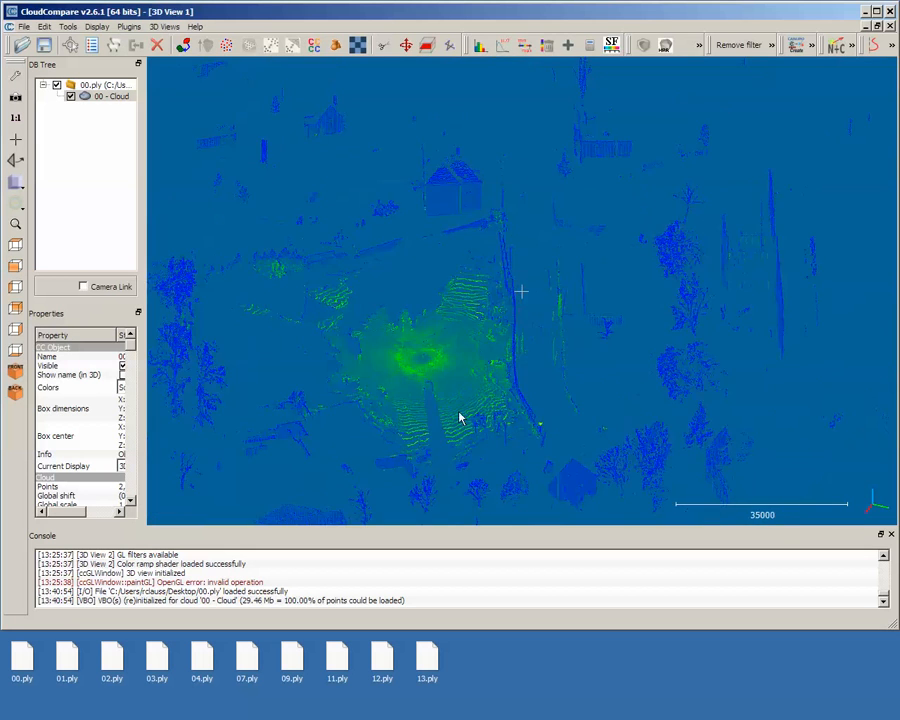
scroll(455, 418, up, 2)
right_drag(446, 418, 462, 354)
scroll(592, 324, up, 4)
drag(462, 354, 511, 344)
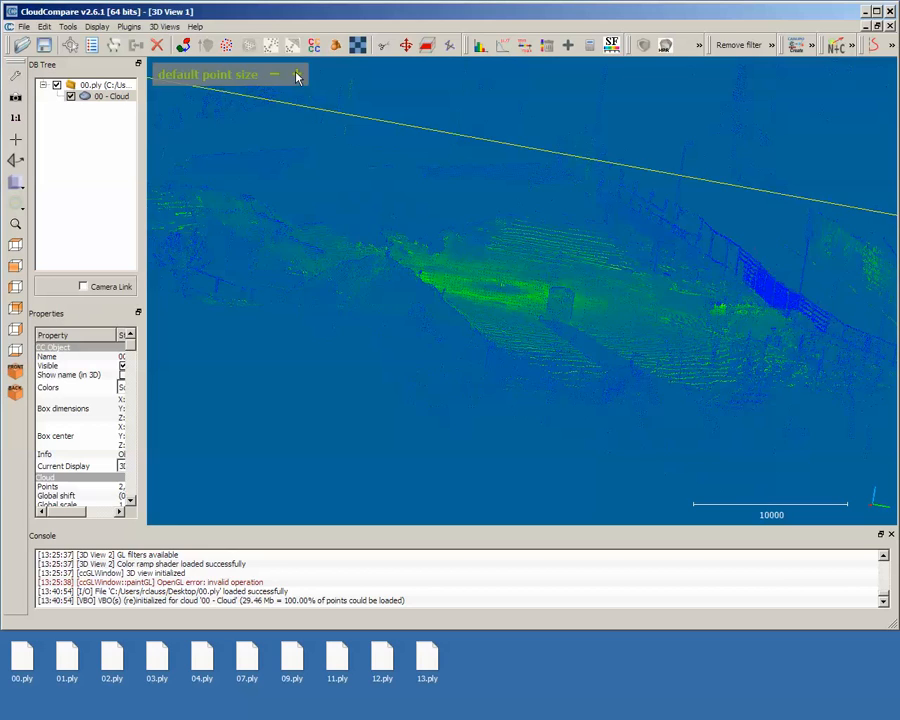
click(297, 77)
Step: Examine the 00 scan from several angles, including the ground area, fence, trees and surrounding buildings
drag(394, 335, 622, 268)
drag(670, 210, 838, 250)
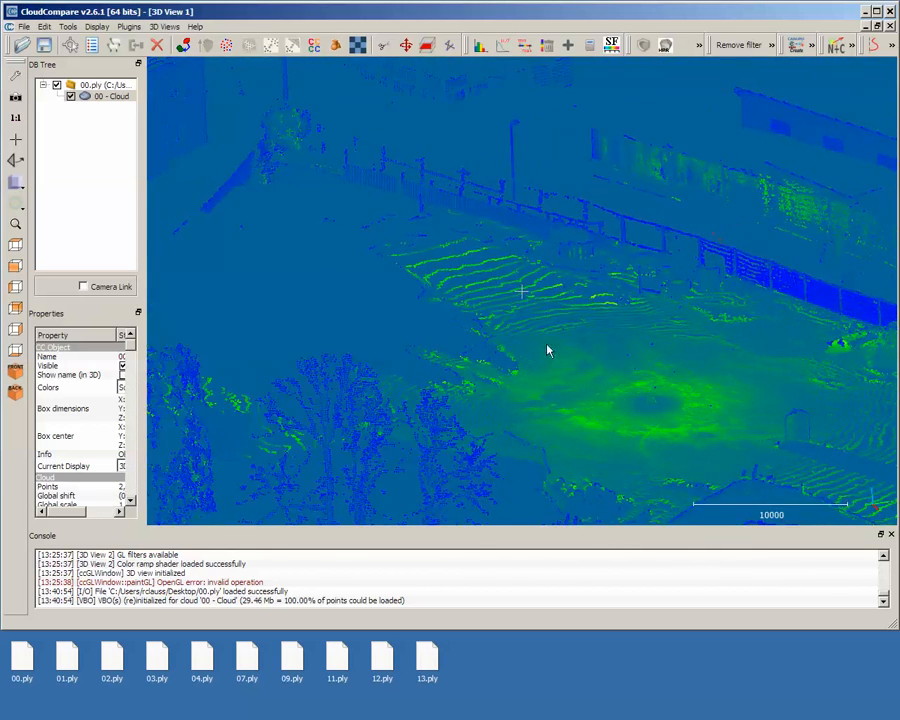
scroll(430, 254, down, 6)
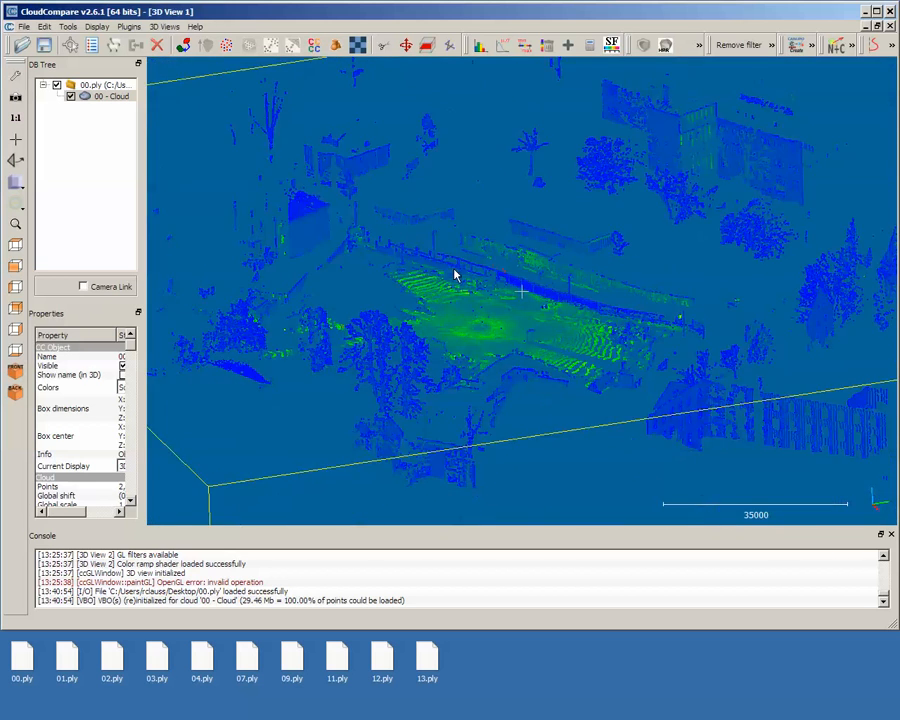
drag(397, 402, 625, 446)
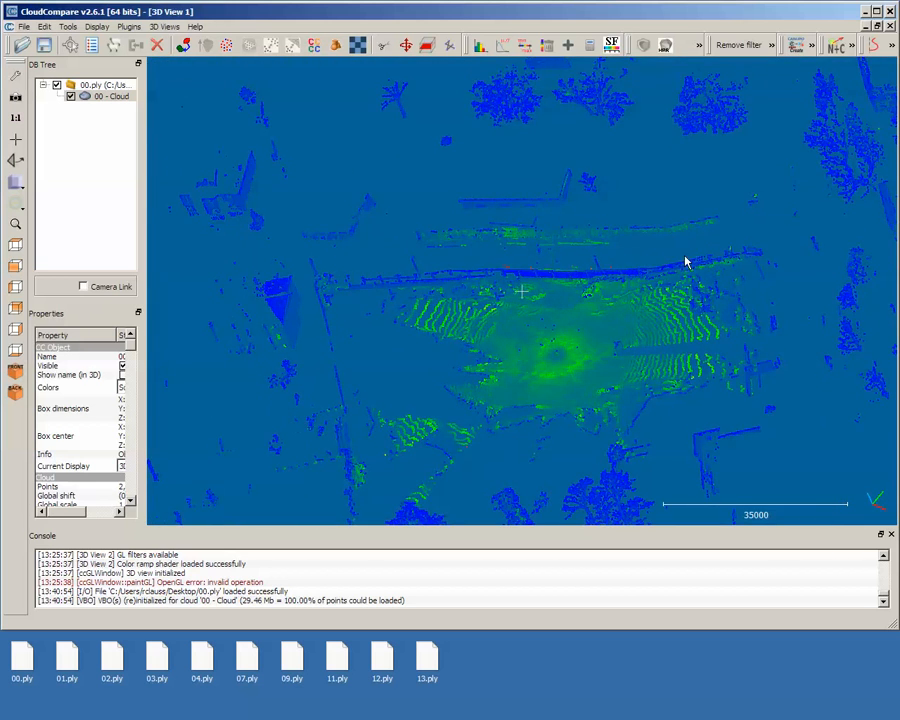
right_drag(505, 265, 426, 137)
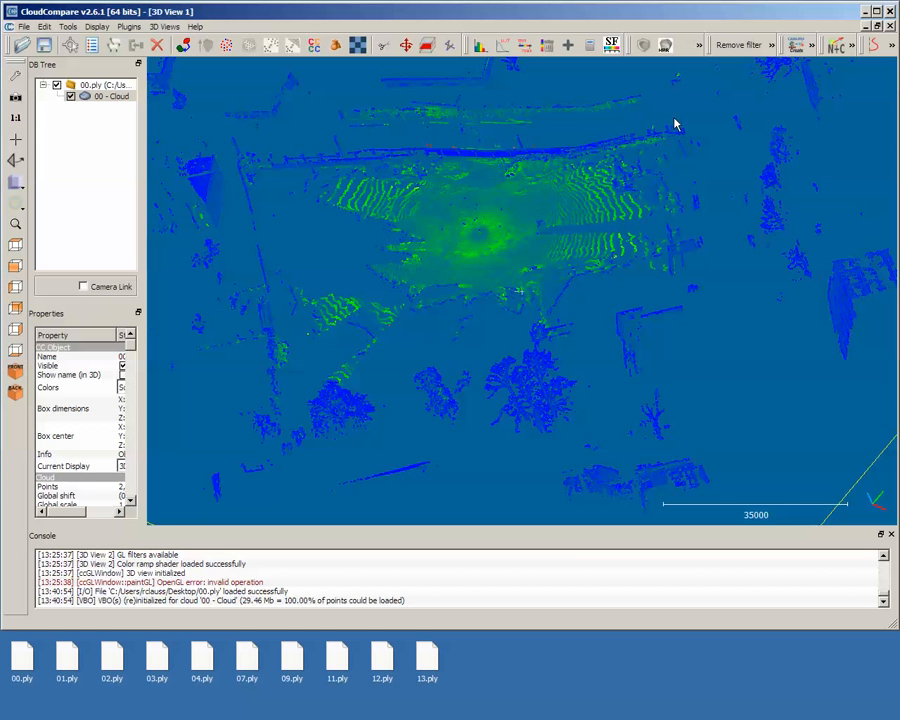
drag(522, 254, 809, 252)
scroll(606, 329, up, 10)
drag(648, 429, 761, 370)
drag(323, 362, 465, 417)
drag(420, 441, 433, 362)
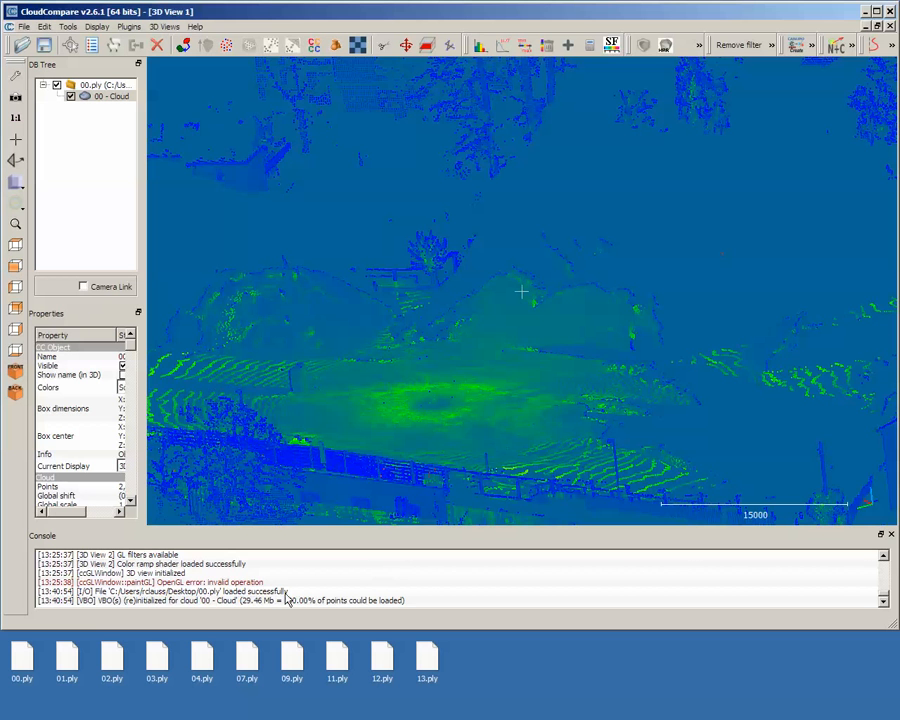
drag(550, 458, 428, 320)
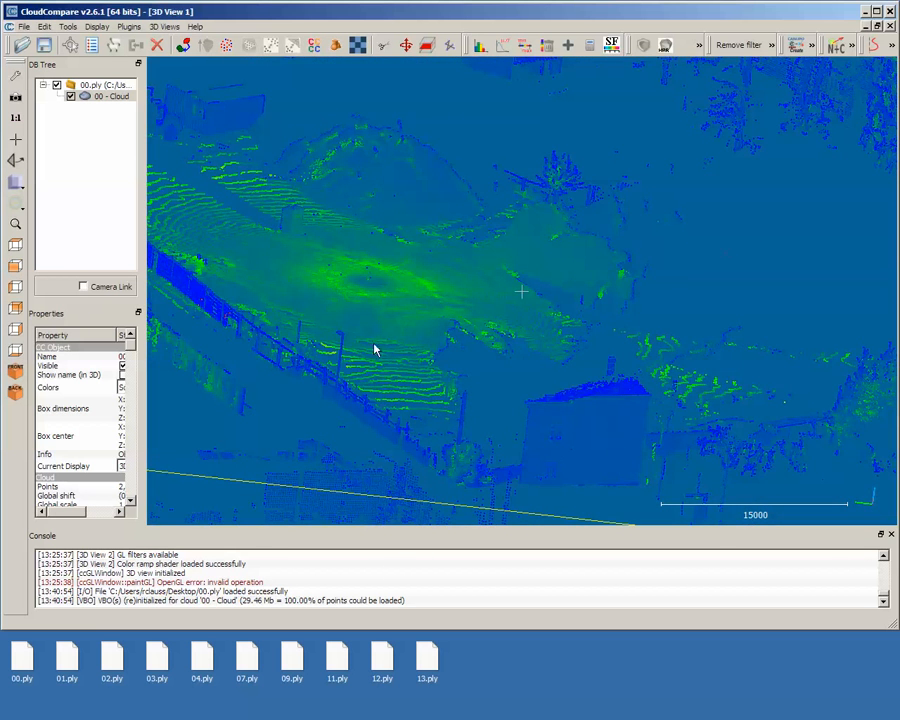
drag(375, 349, 456, 311)
scroll(457, 309, down, 5)
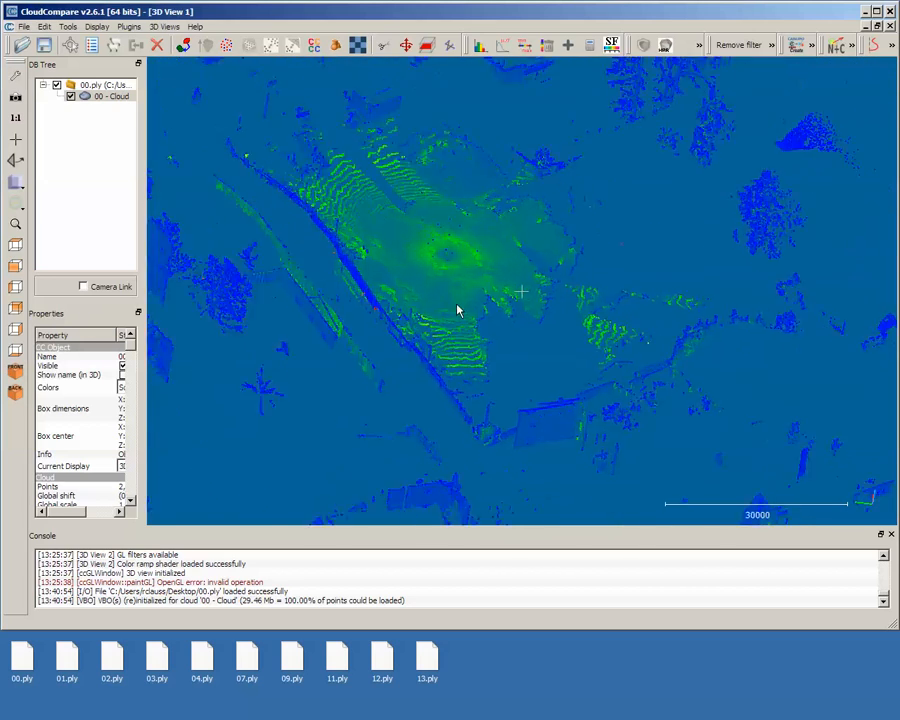
drag(512, 402, 731, 295)
drag(358, 350, 227, 327)
drag(504, 315, 631, 343)
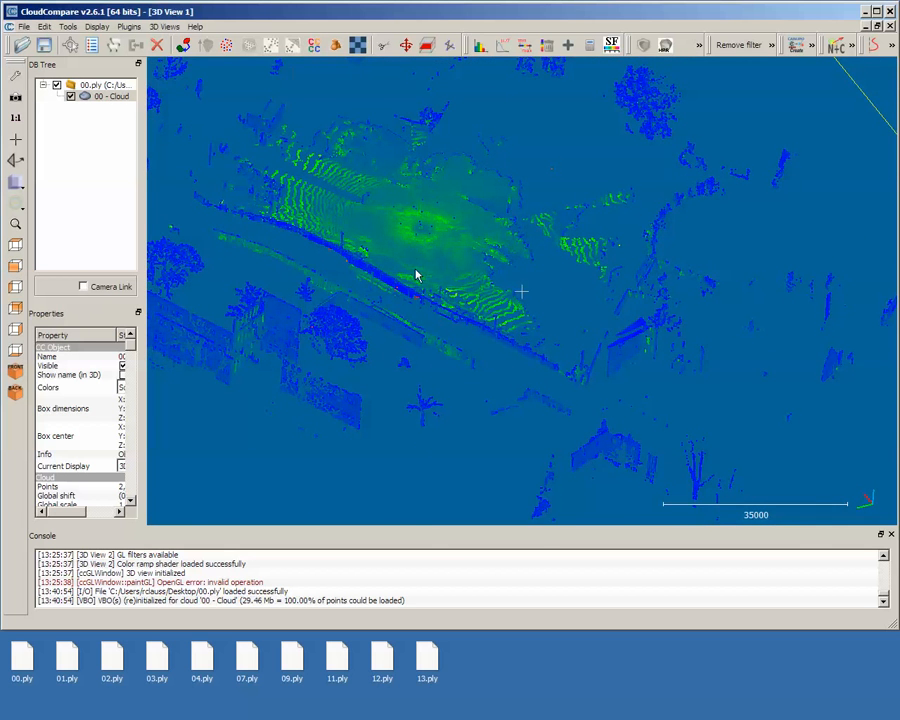
drag(416, 275, 511, 411)
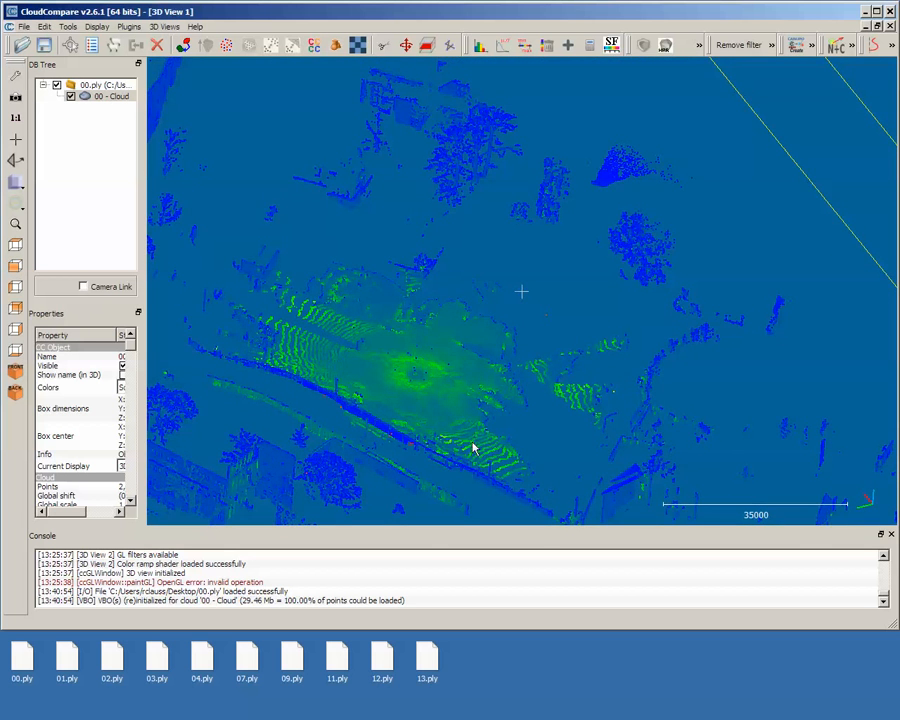
Step: Load 01.ply with vertex - intensity as its scalar and show both clouds in the top view
drag(64, 668, 468, 334)
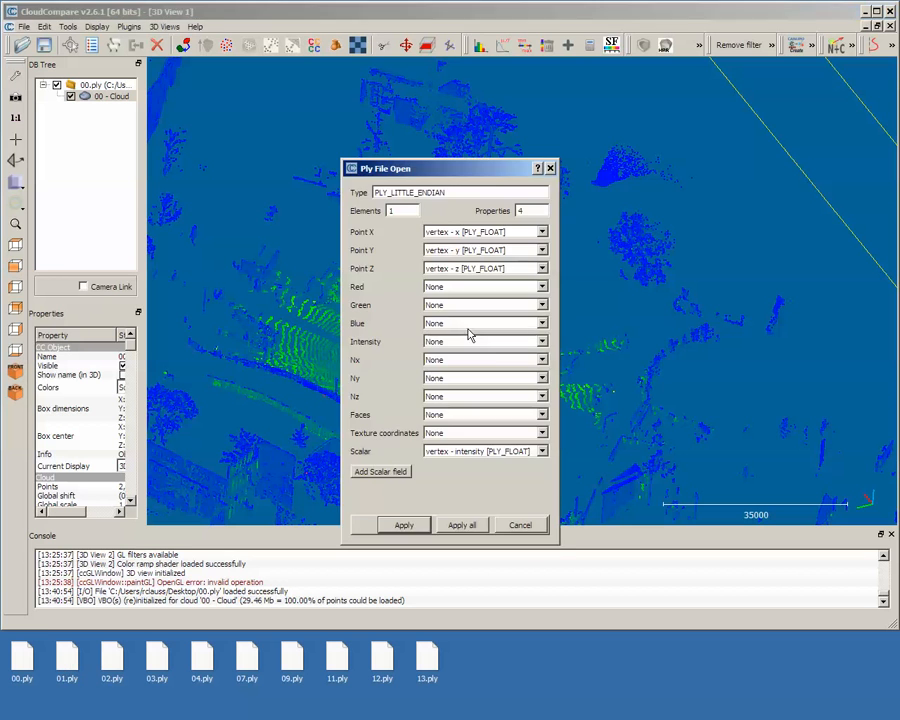
click(403, 525)
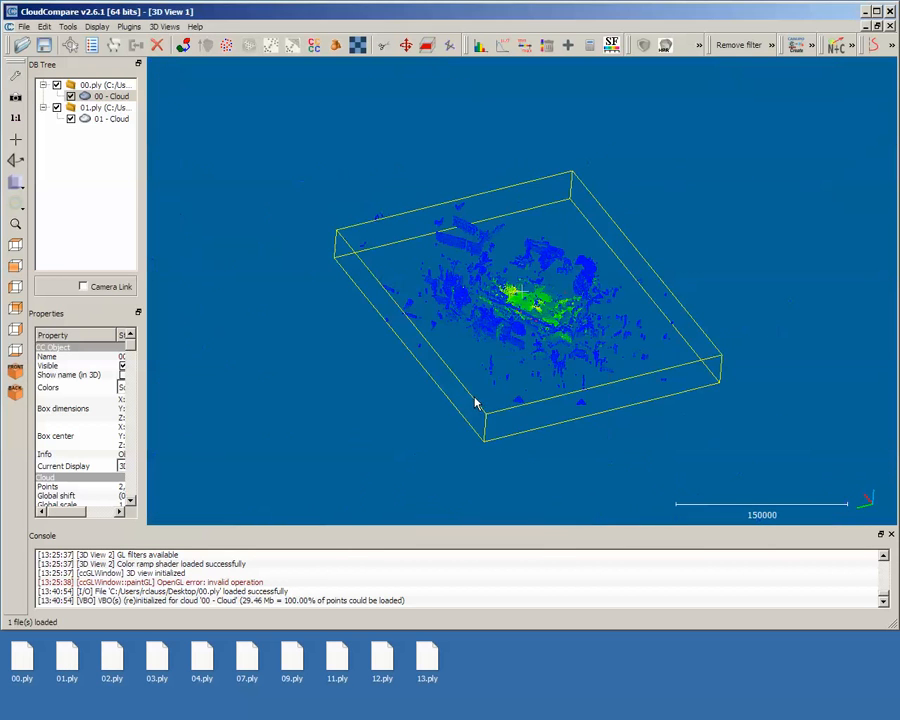
scroll(541, 328, up, 6)
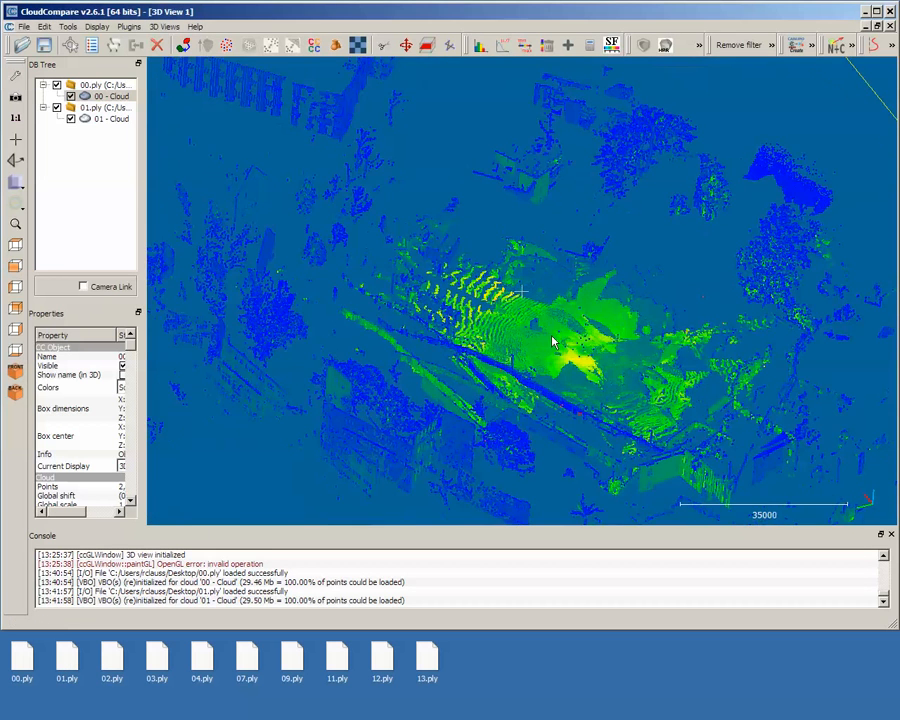
drag(441, 447, 866, 364)
drag(541, 388, 687, 290)
drag(380, 331, 355, 337)
click(16, 247)
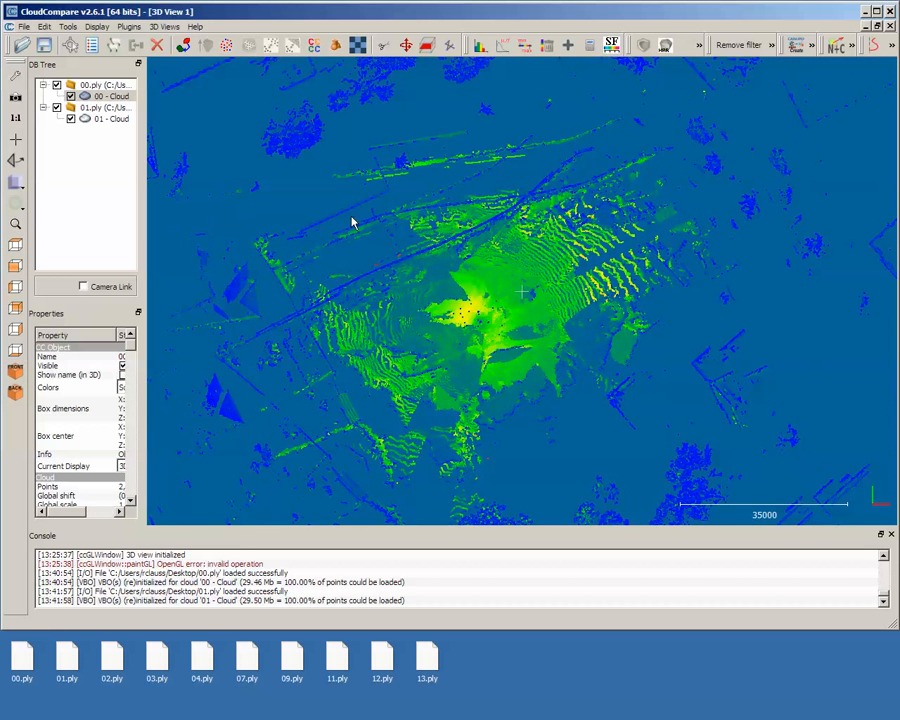
Step: Compare the two scans from above by hiding the 00 cloud and the 01 cloud in turn
click(71, 96)
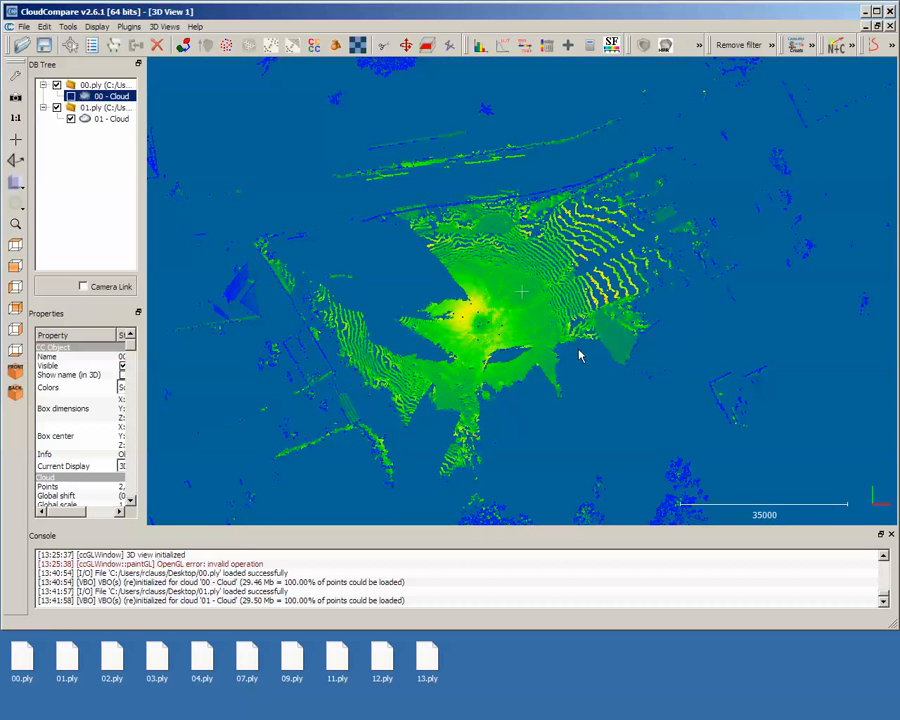
click(71, 97)
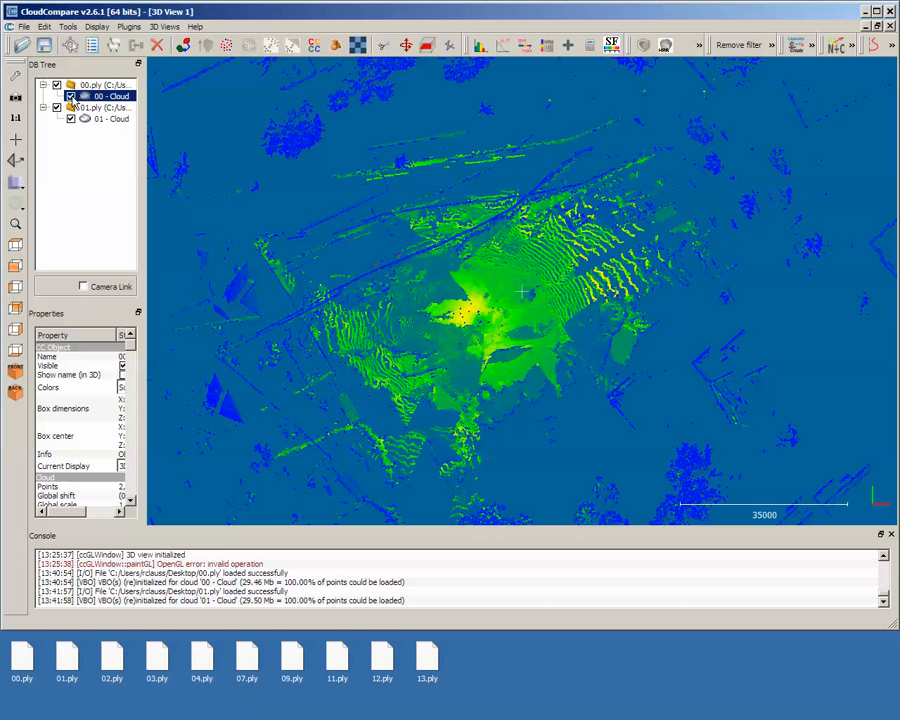
click(71, 119)
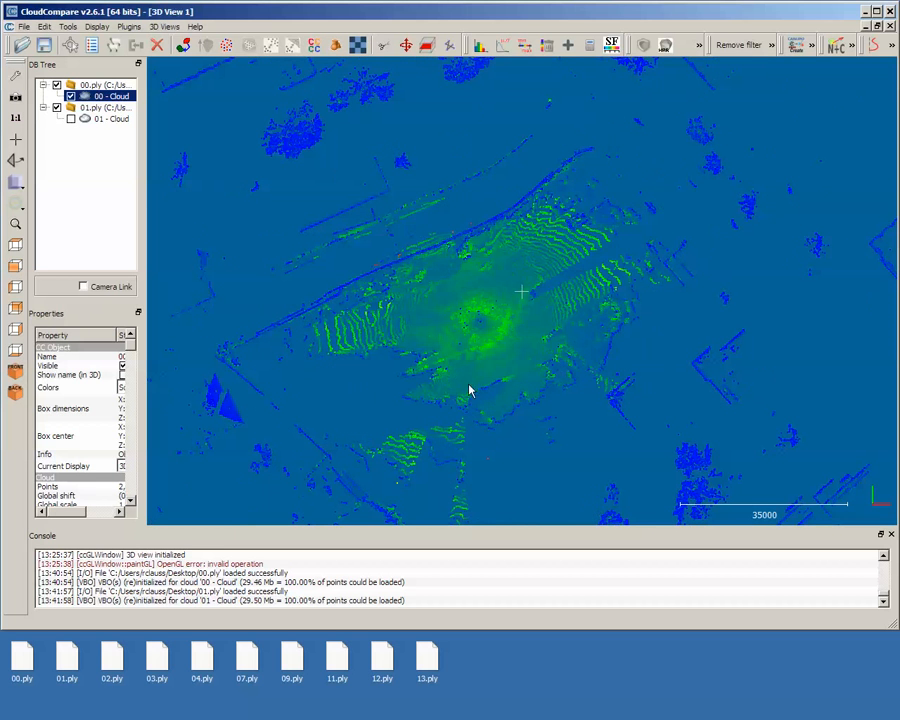
click(71, 119)
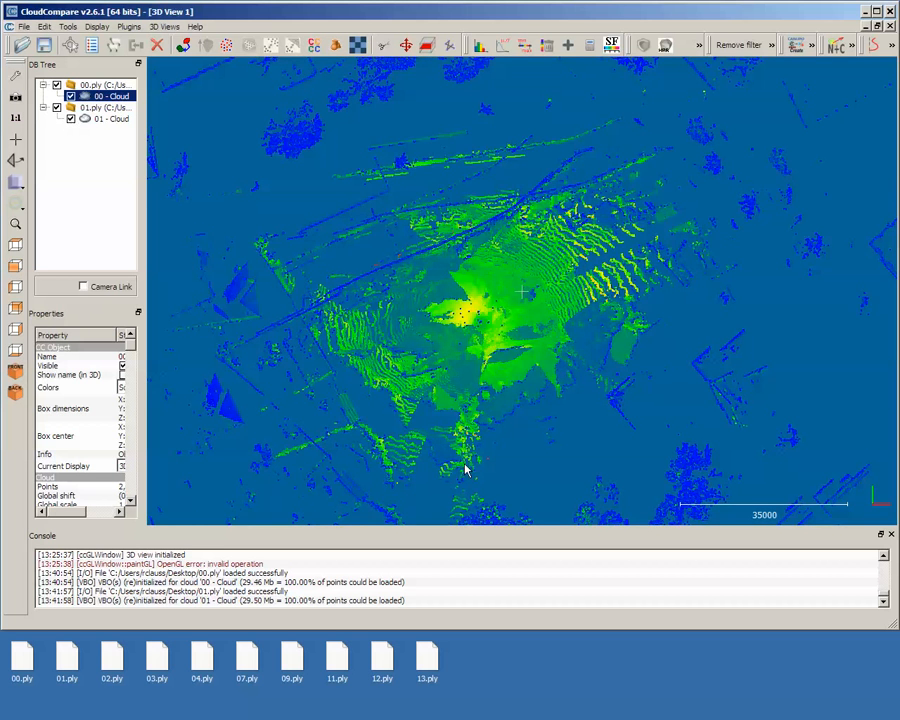
Step: Examine both scans together from oblique angles, focusing on the two offset copies of the gabled house beyond the fence
drag(405, 453, 233, 207)
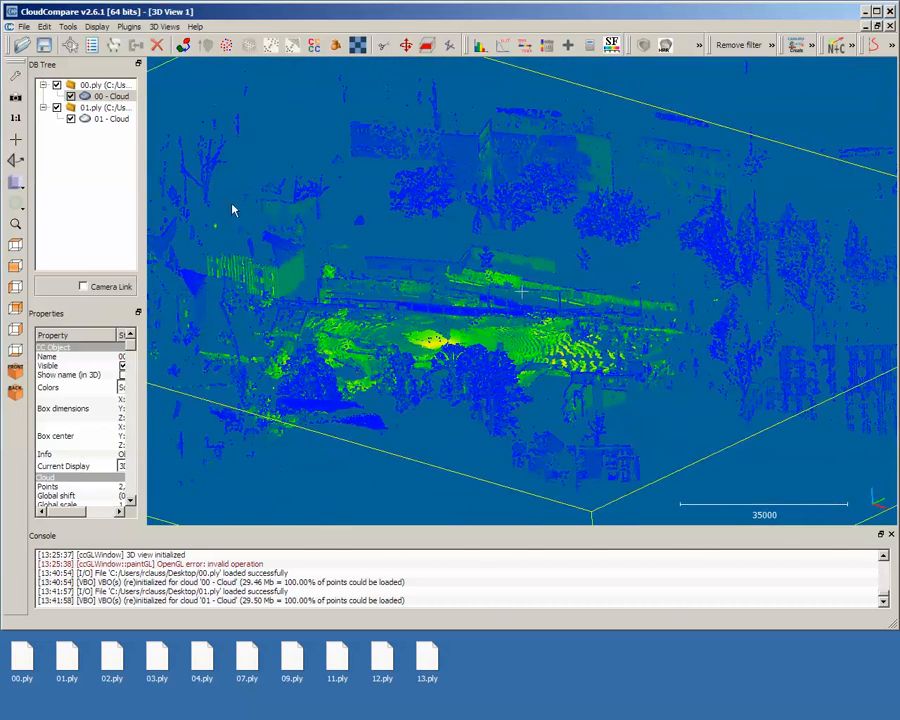
drag(604, 357, 381, 338)
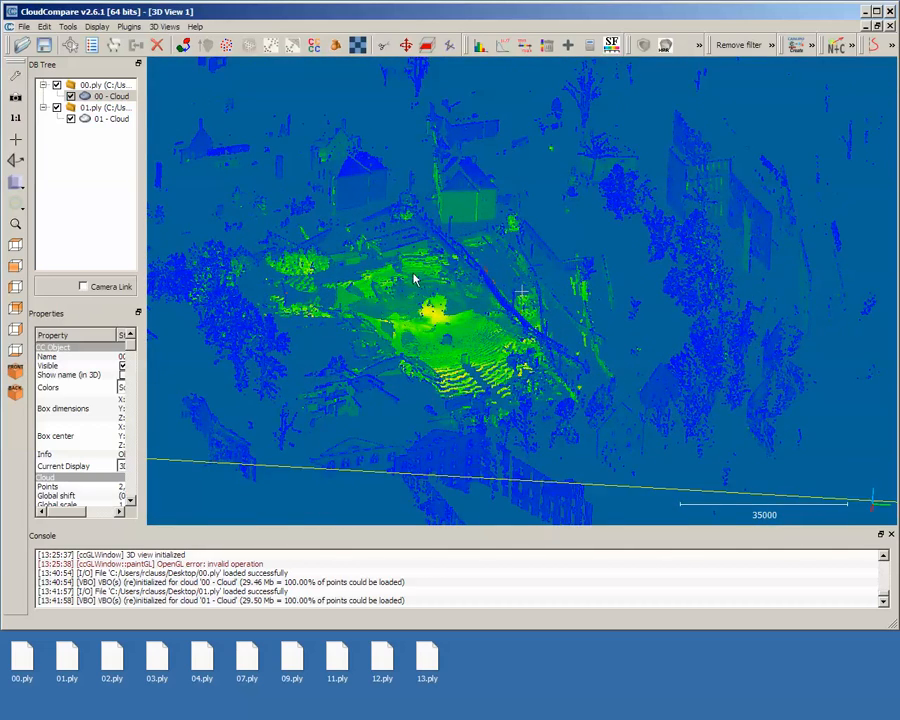
scroll(414, 280, up, 5)
drag(416, 281, 467, 395)
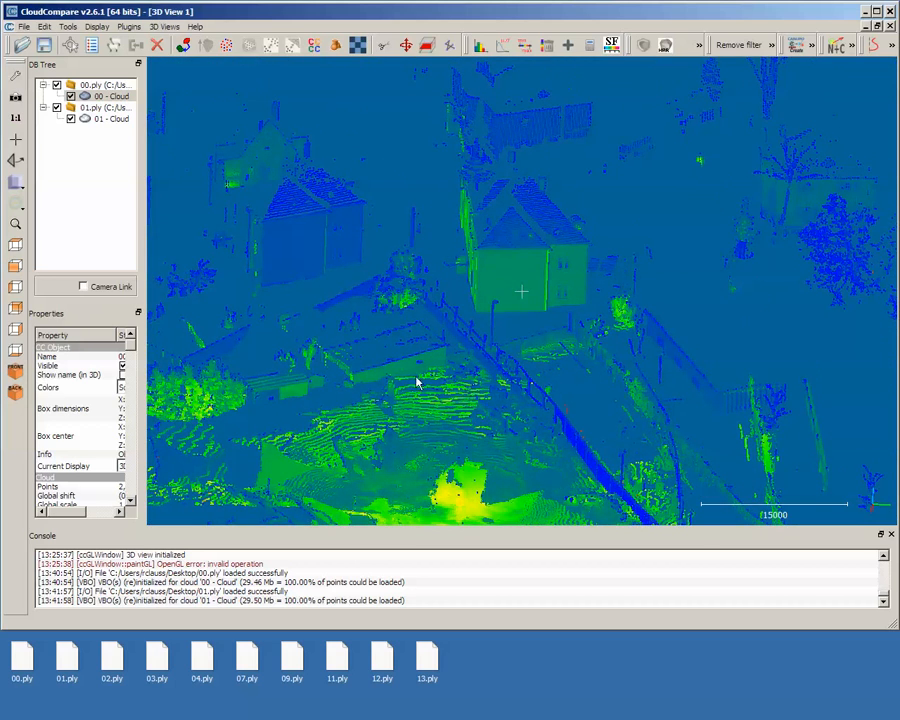
scroll(428, 346, up, 5)
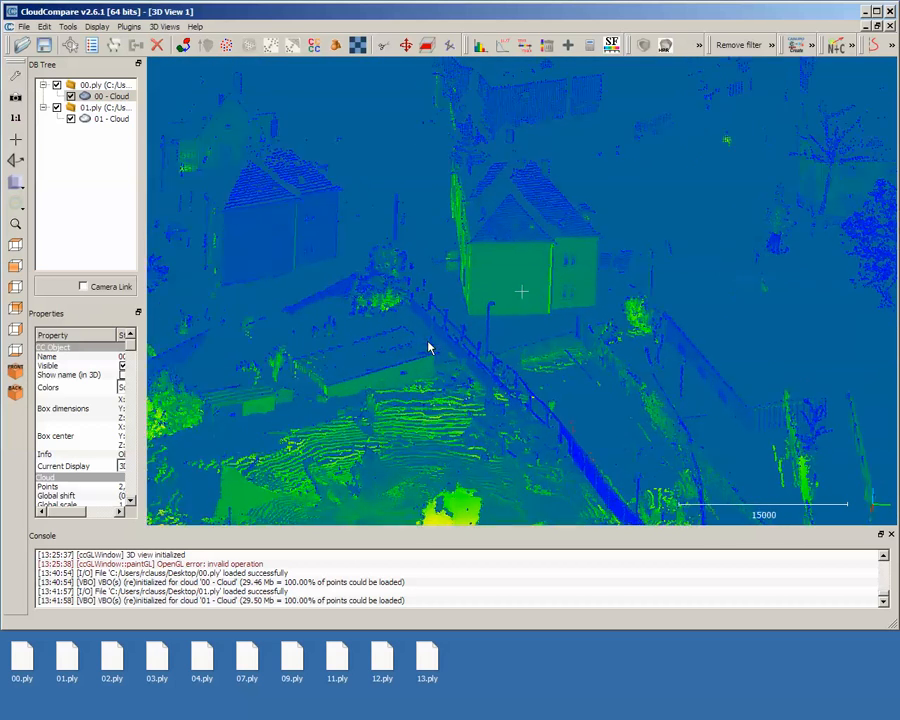
drag(222, 472, 448, 465)
scroll(564, 305, up, 4)
right_drag(621, 252, 649, 323)
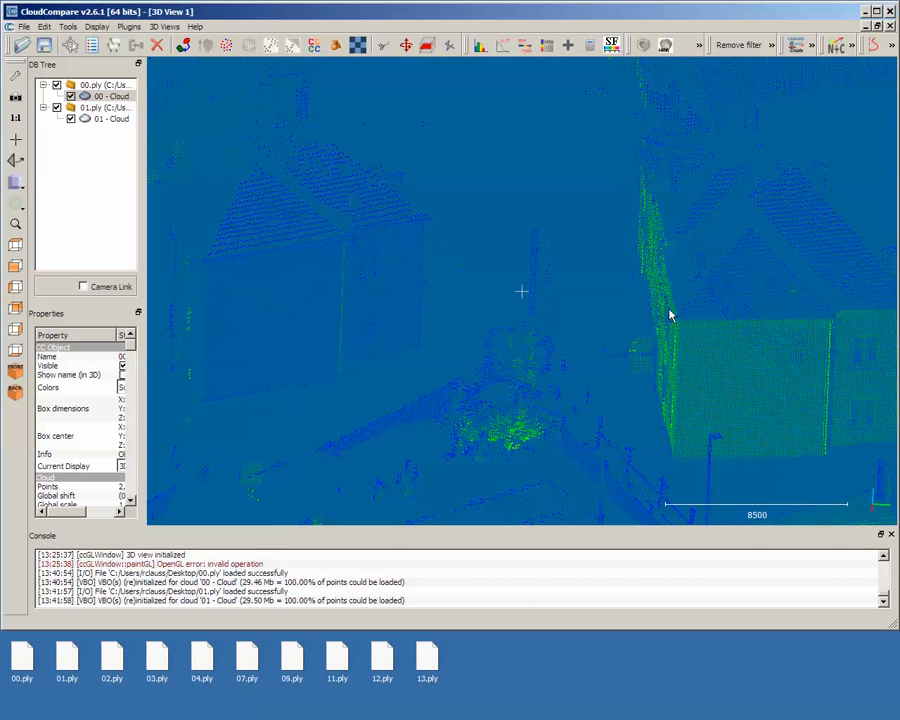
Step: Hide the 00 cloud and the 01 cloud in turn to identify which scan each copy of the house belongs to
click(70, 97)
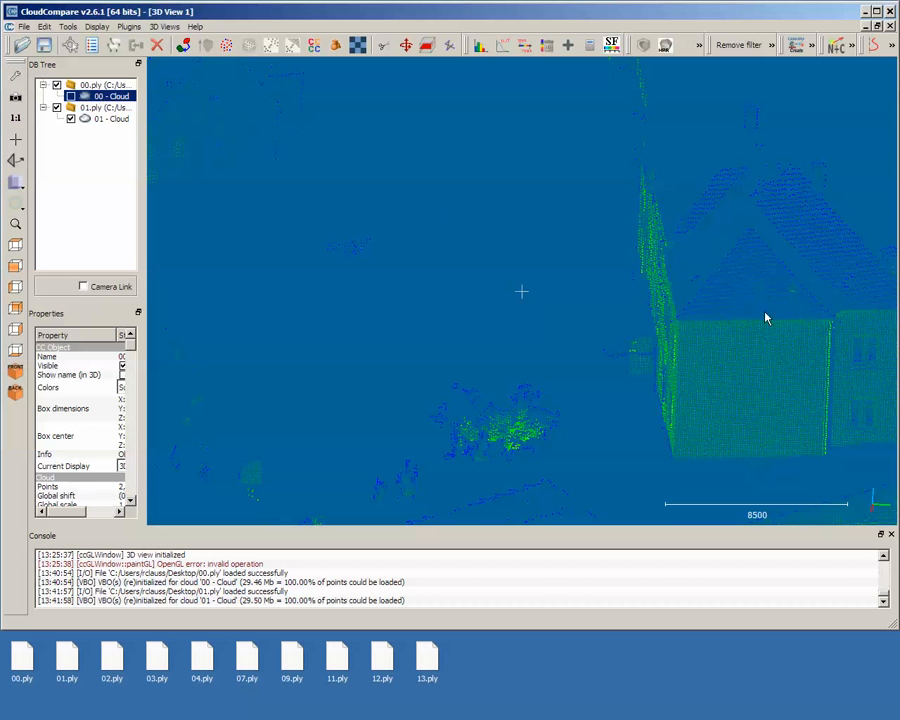
click(70, 97)
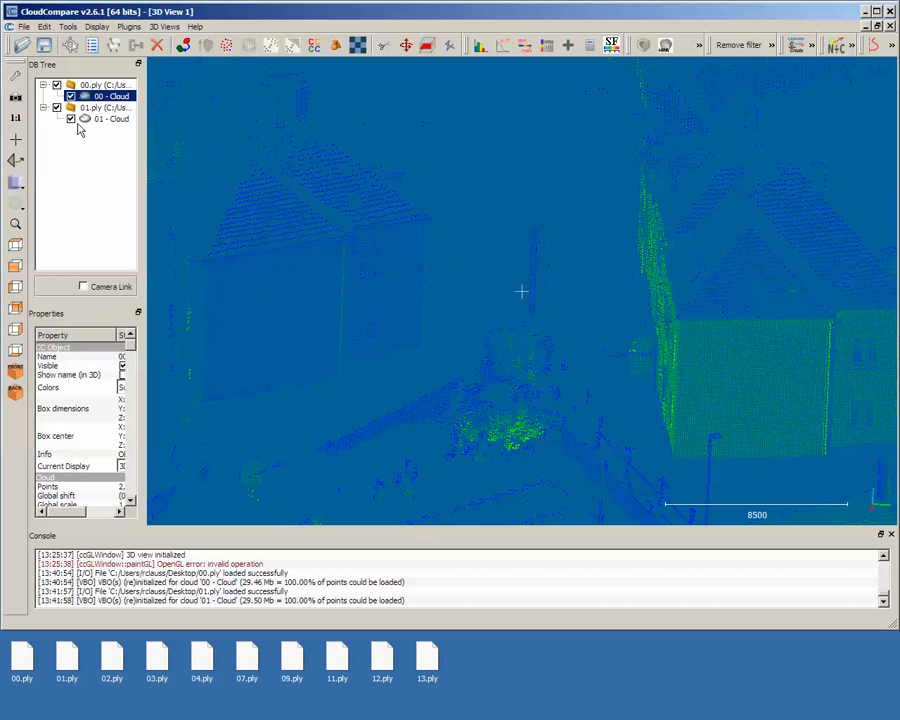
click(70, 119)
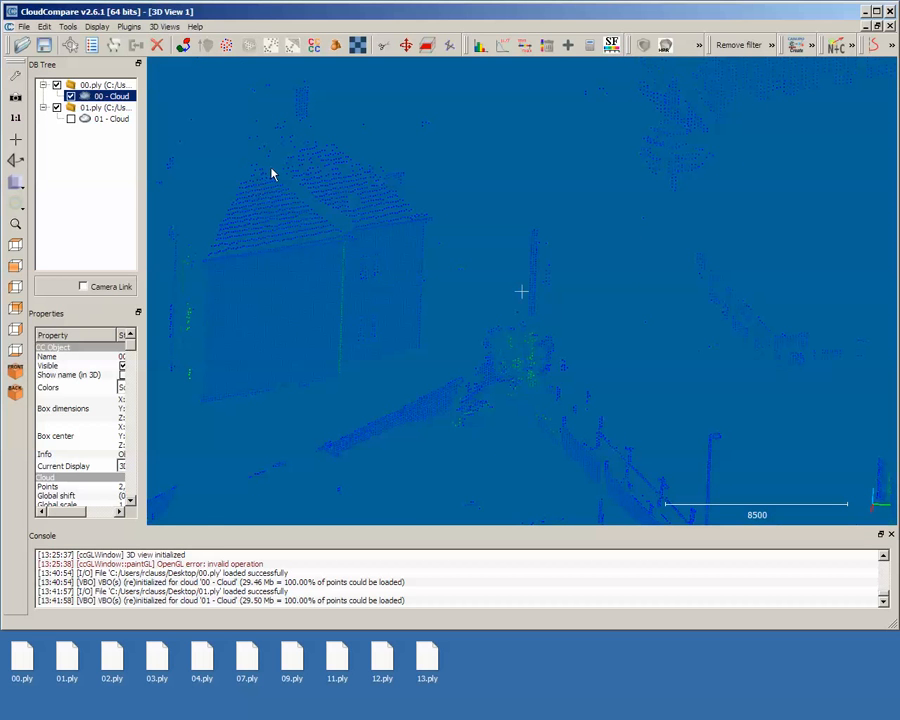
mouse_move(294, 101)
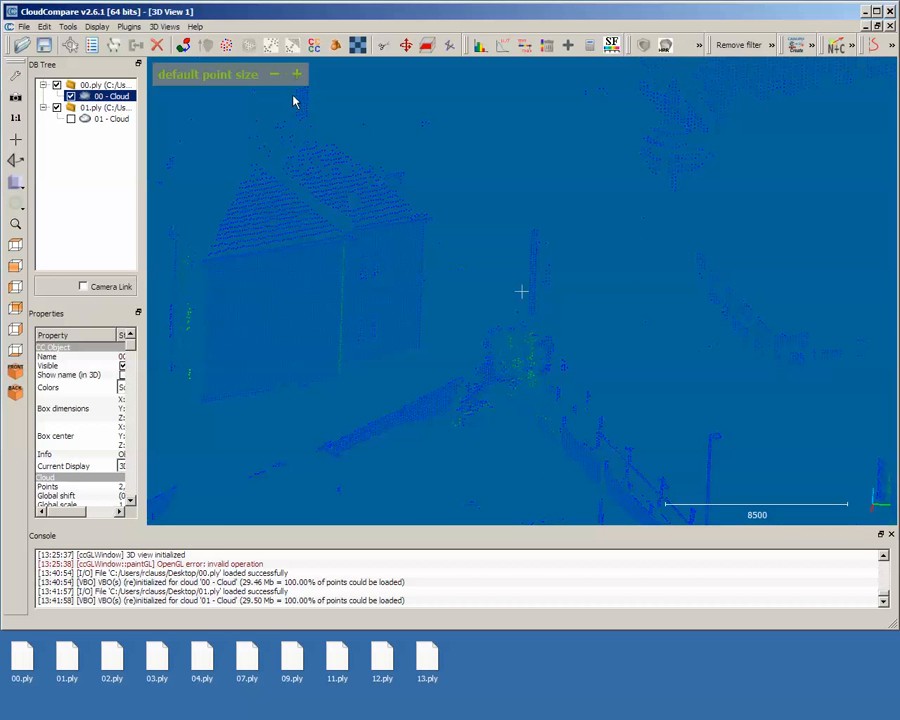
click(70, 119)
drag(591, 421, 530, 420)
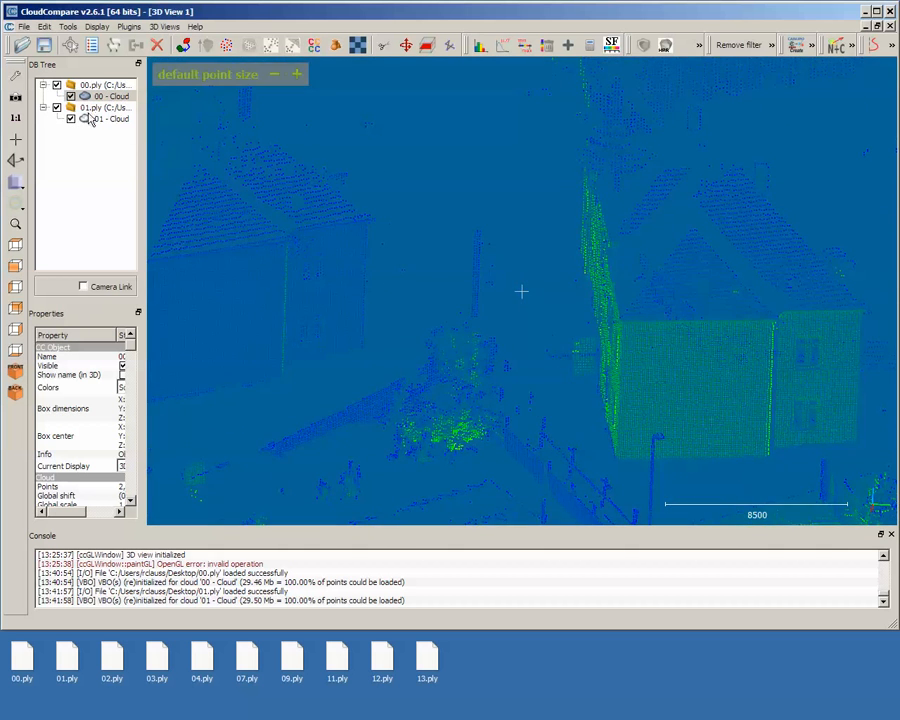
Step: Start point-pair registration on both clouds, with 01 - Cloud as the aligned cloud and 00 - Cloud as the reference
drag(216, 296, 316, 338)
scroll(315, 336, down, 6)
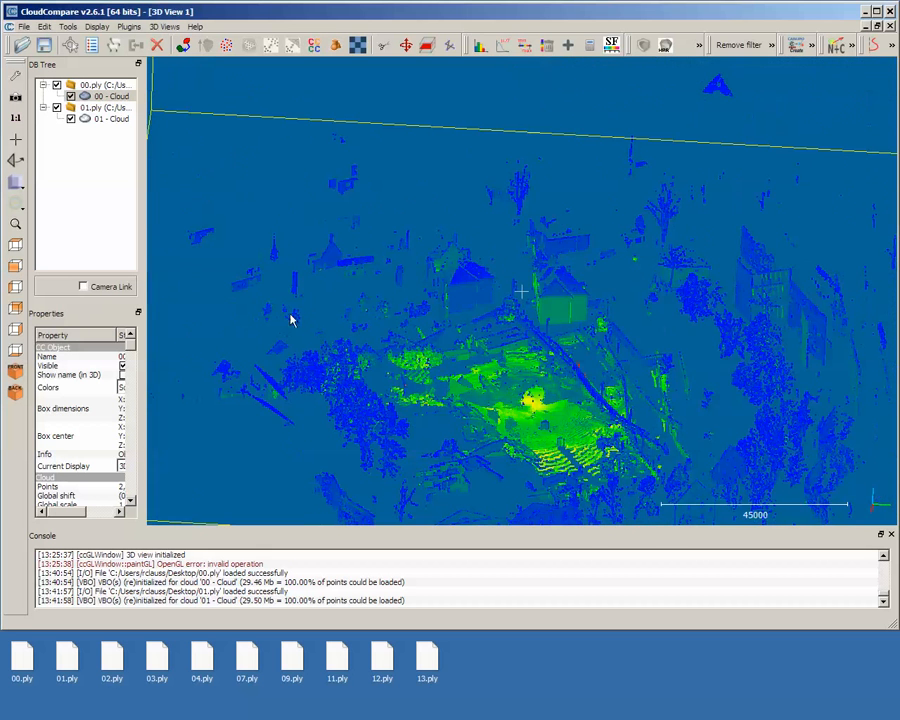
ctrl+click(104, 122)
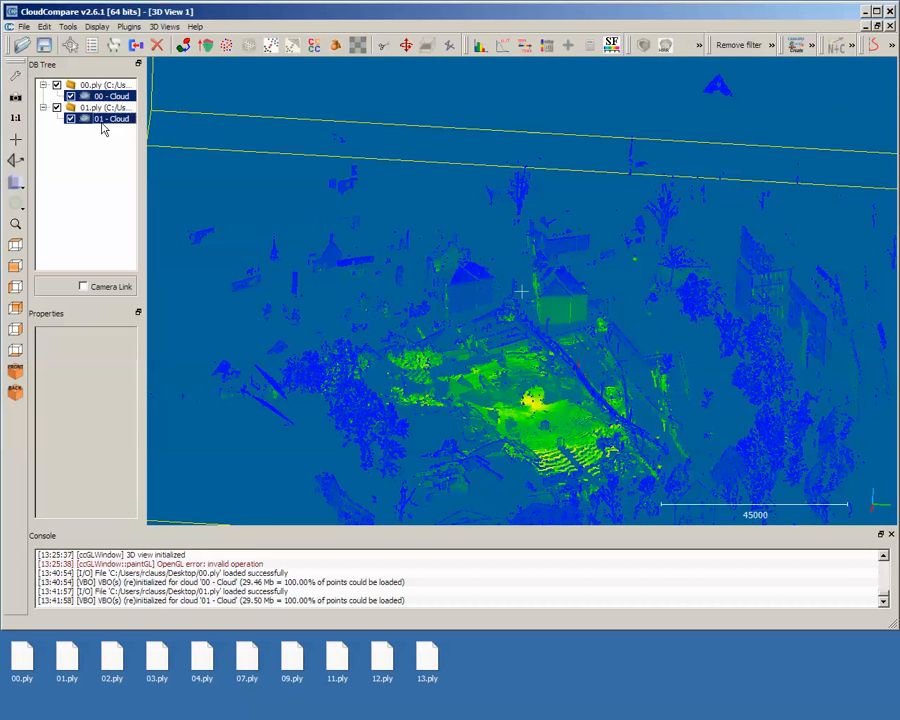
scroll(496, 299, down, 3)
scroll(510, 318, up, 5)
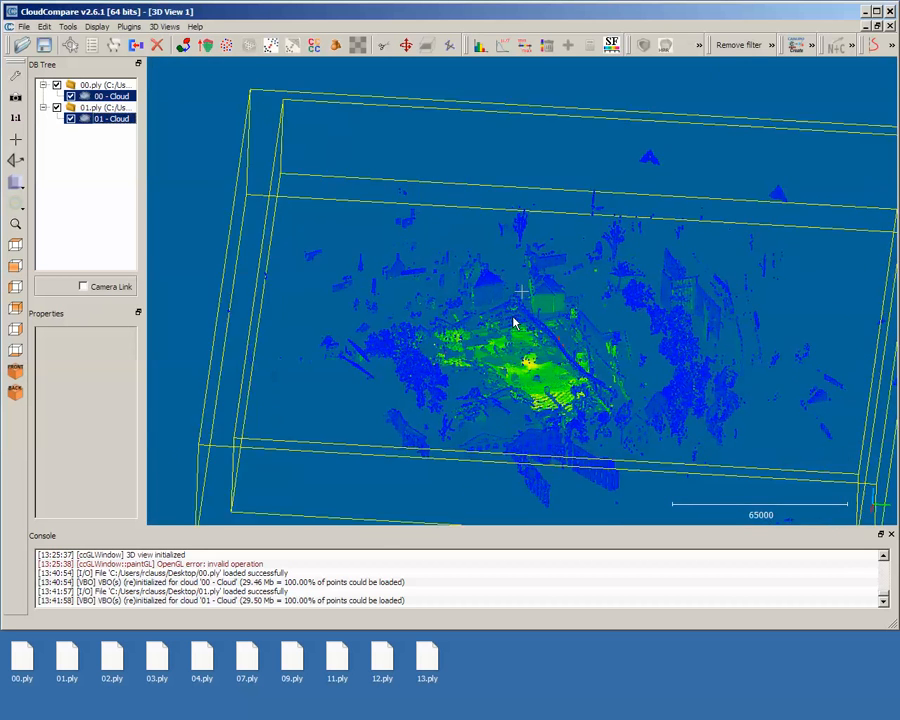
click(185, 47)
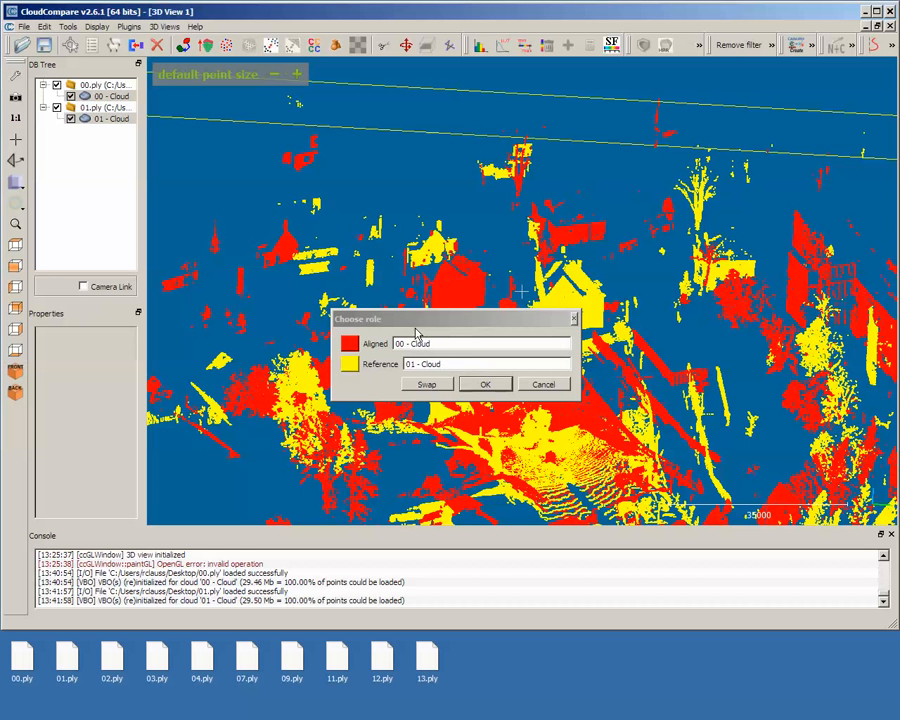
click(426, 385)
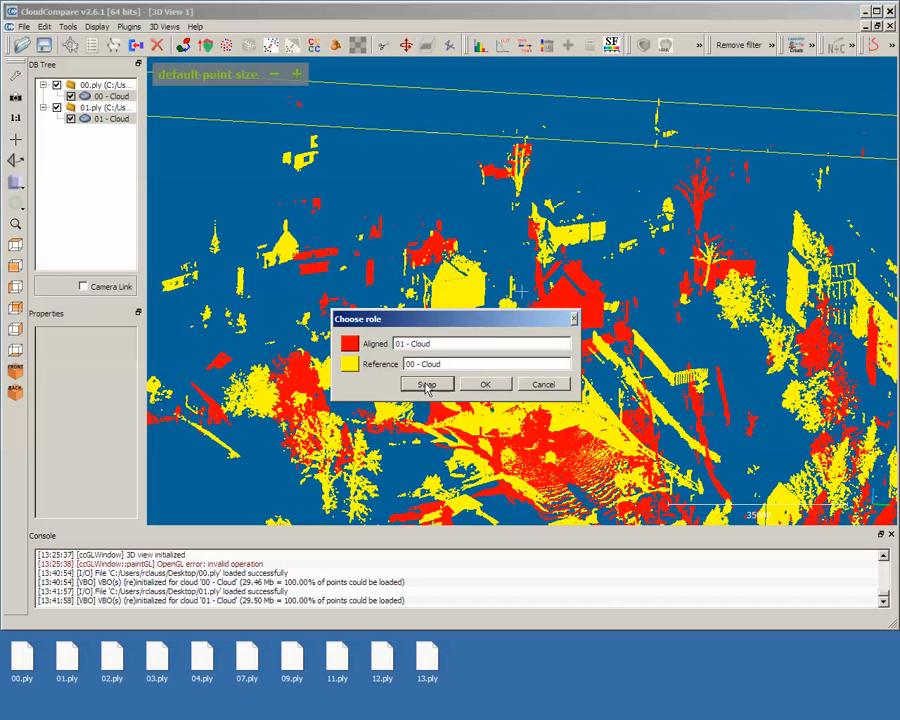
click(427, 386)
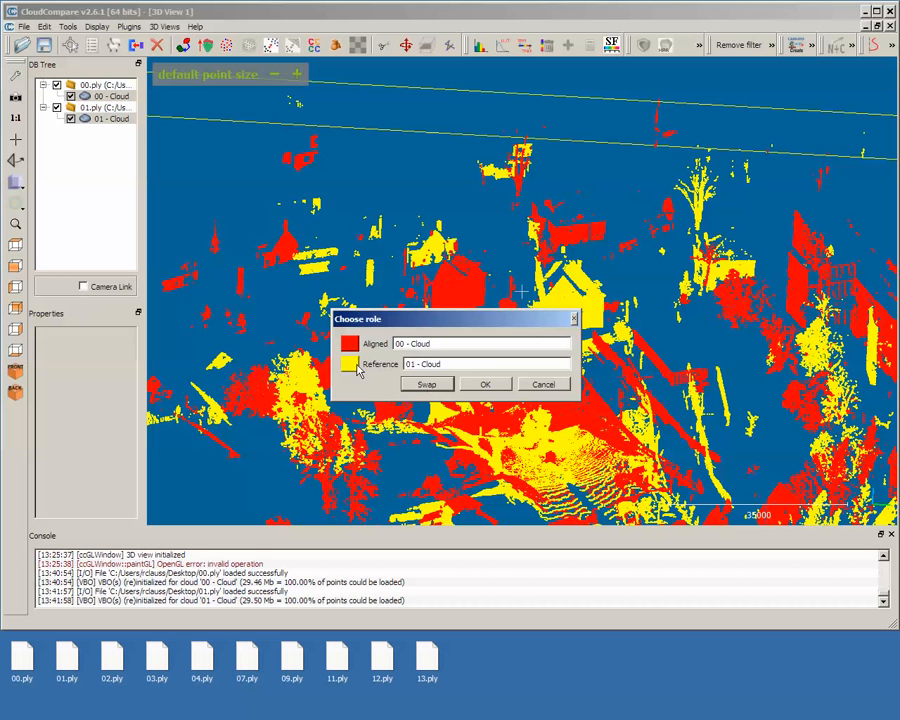
click(418, 383)
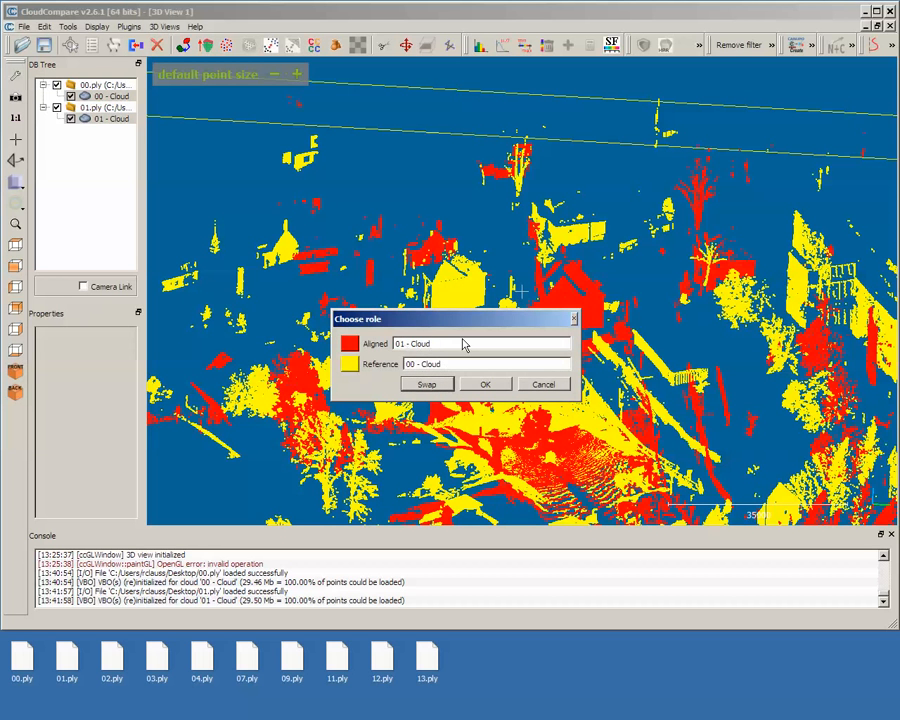
drag(456, 327, 235, 318)
click(264, 378)
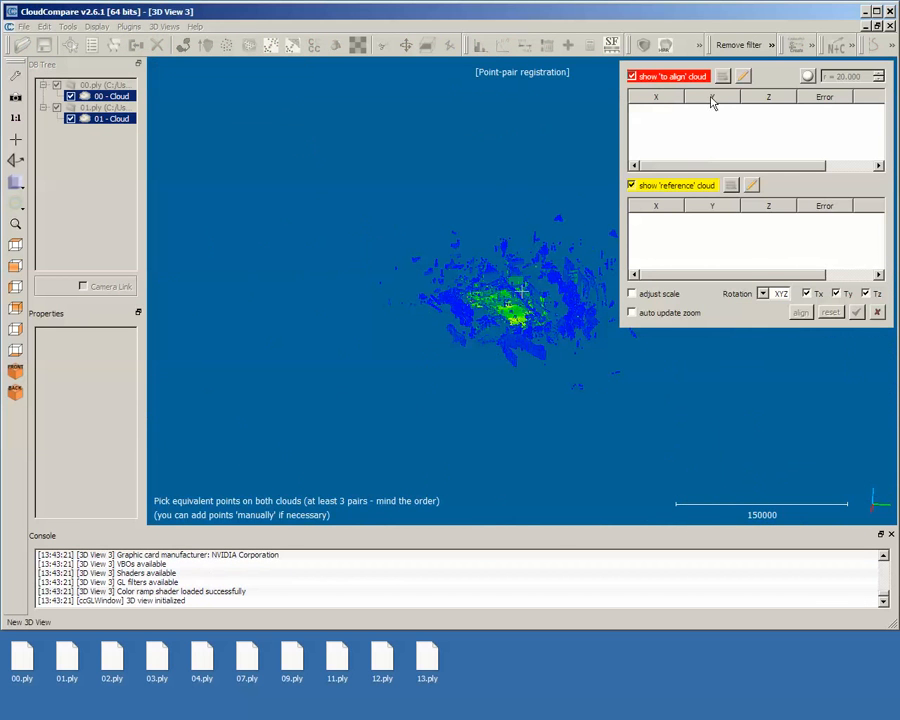
Step: Hide the to-align cloud and pick the left eave corner of the house's gable wall as the first reference point
click(632, 76)
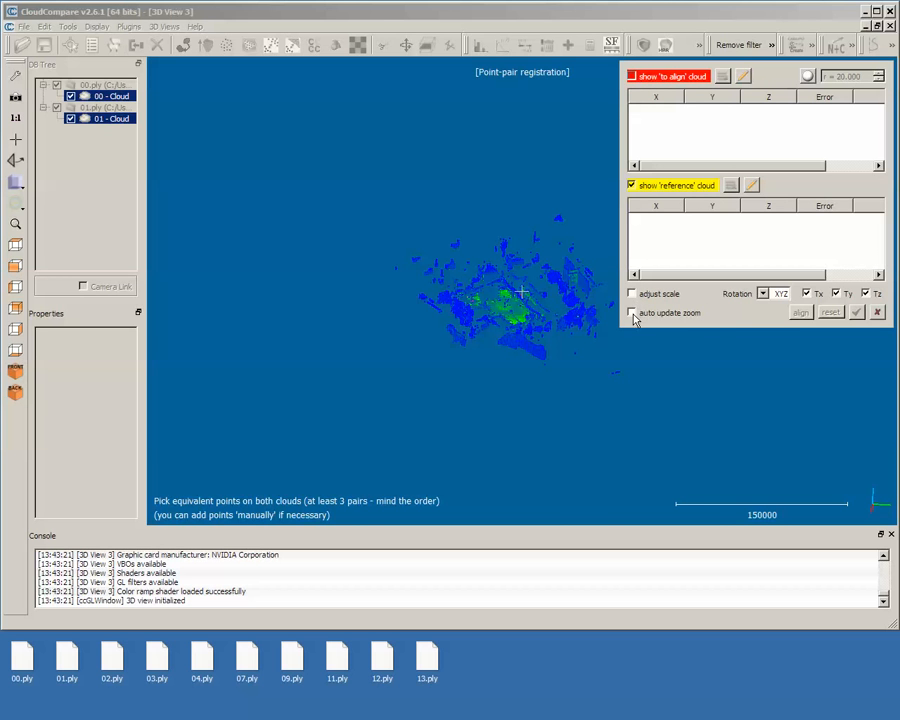
scroll(508, 305, up, 5)
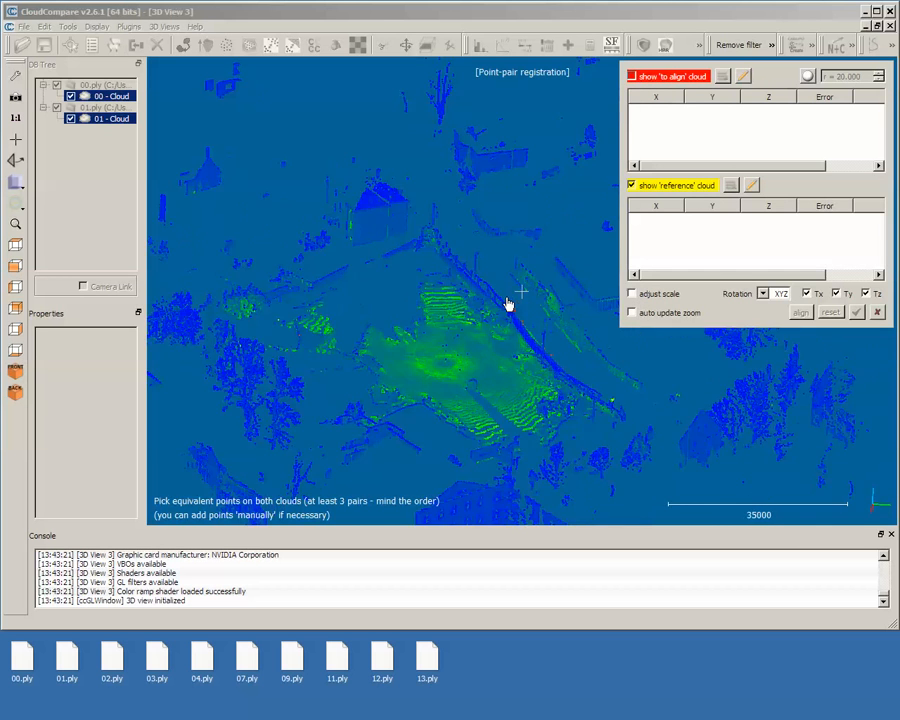
scroll(508, 305, up, 10)
drag(352, 370, 446, 221)
mouse_move(297, 96)
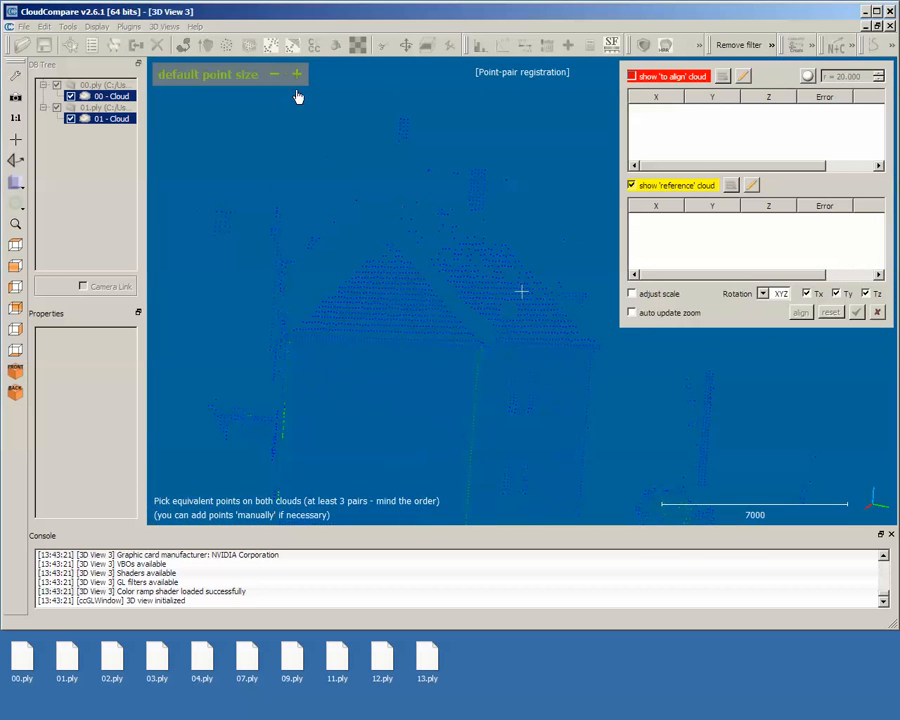
drag(349, 346, 346, 366)
scroll(347, 364, up, 4)
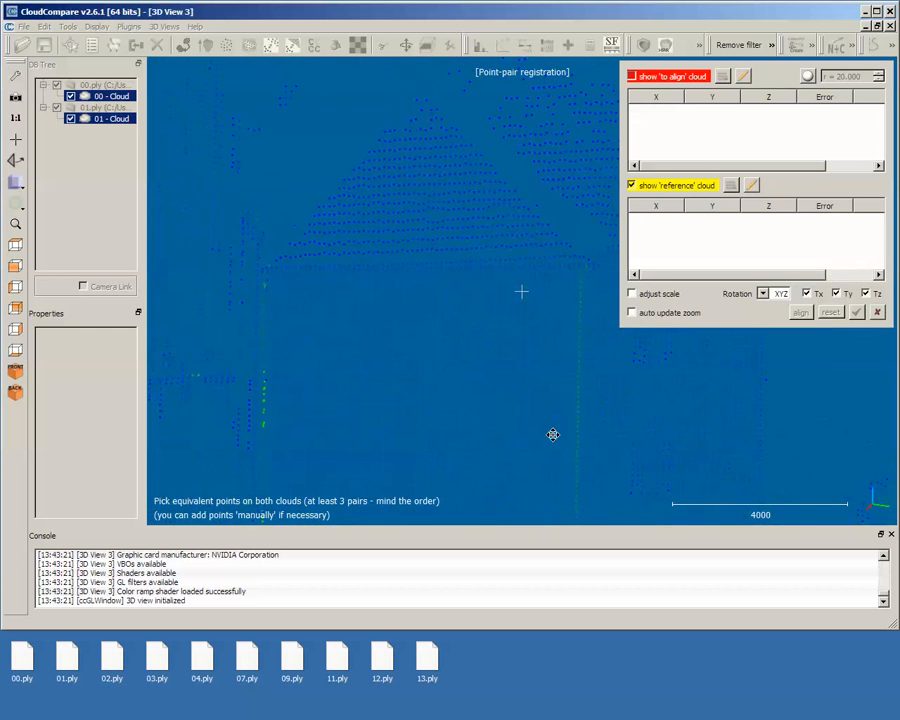
drag(553, 434, 402, 431)
scroll(185, 366, up, 4)
drag(587, 337, 623, 293)
click(341, 341)
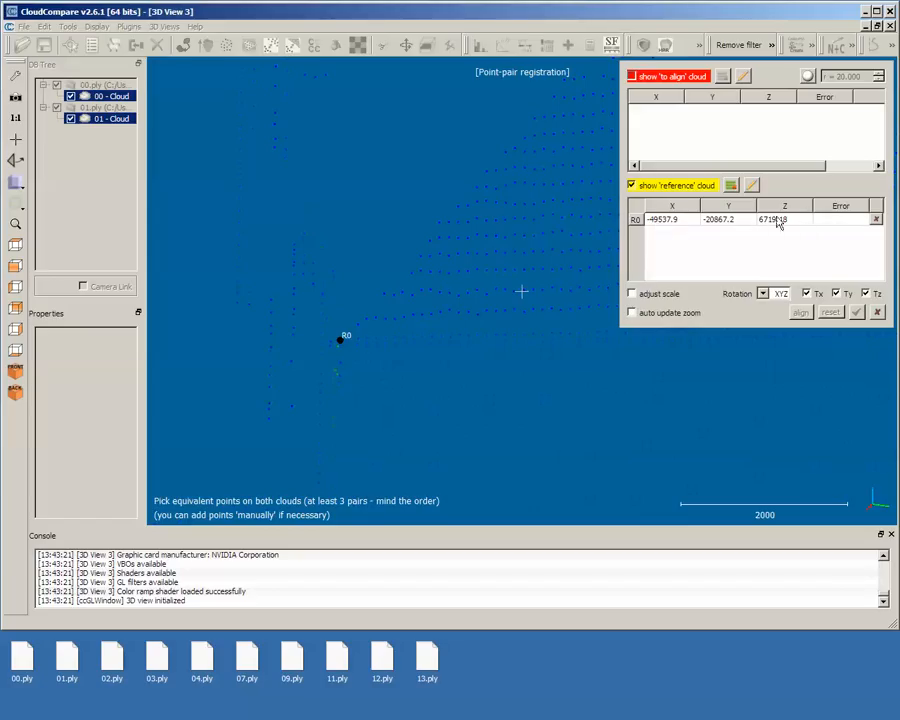
Step: Show only the to-align cloud and pick the matching left eave corner of the same house as its first point
click(632, 77)
click(632, 187)
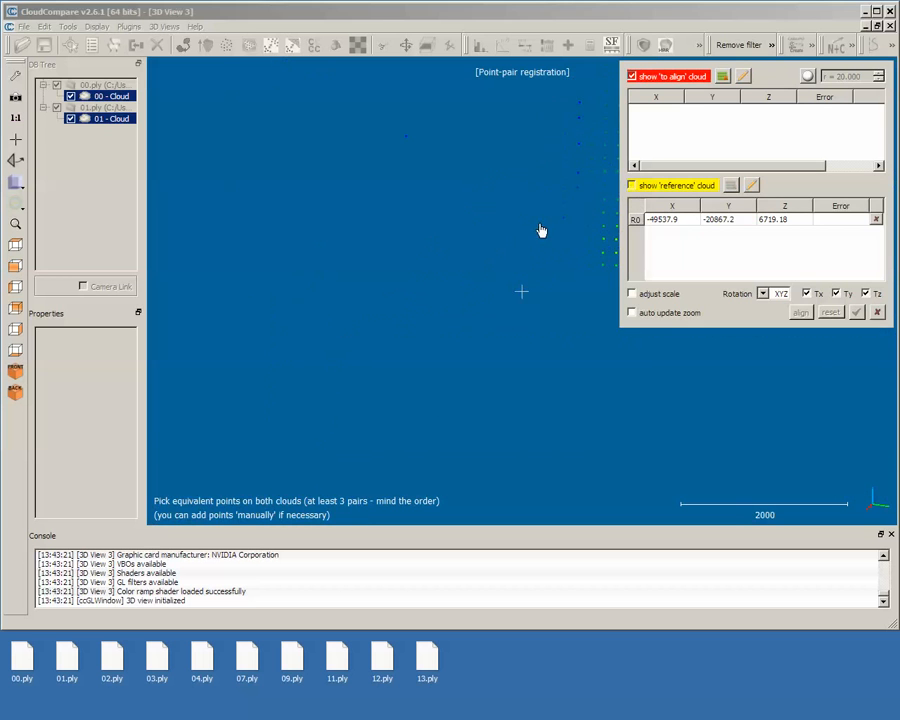
scroll(517, 326, down, 3)
scroll(517, 326, down, 4)
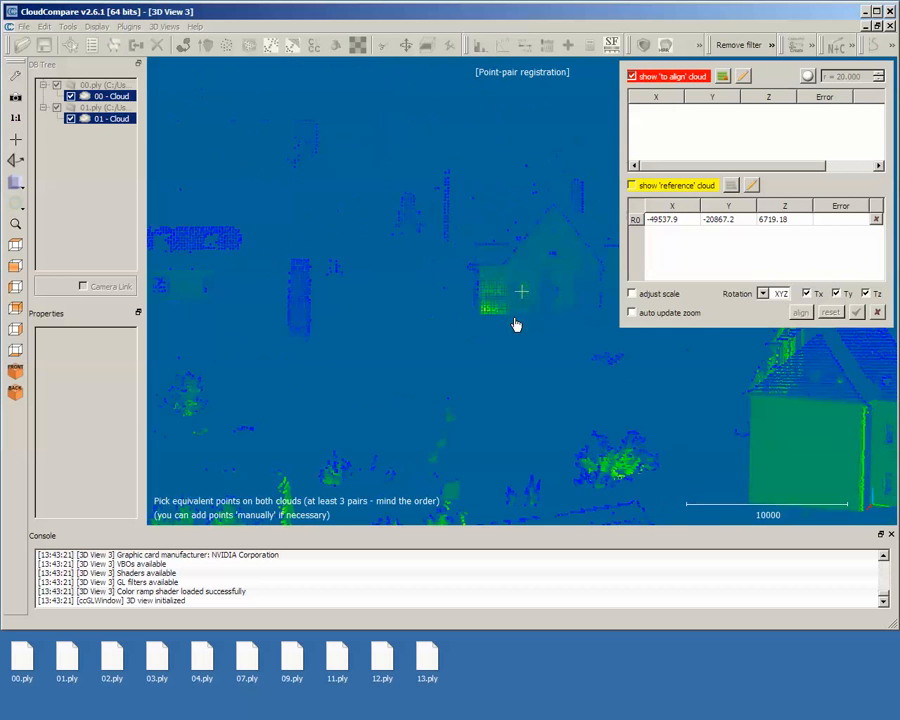
drag(671, 446, 393, 313)
scroll(396, 316, up, 5)
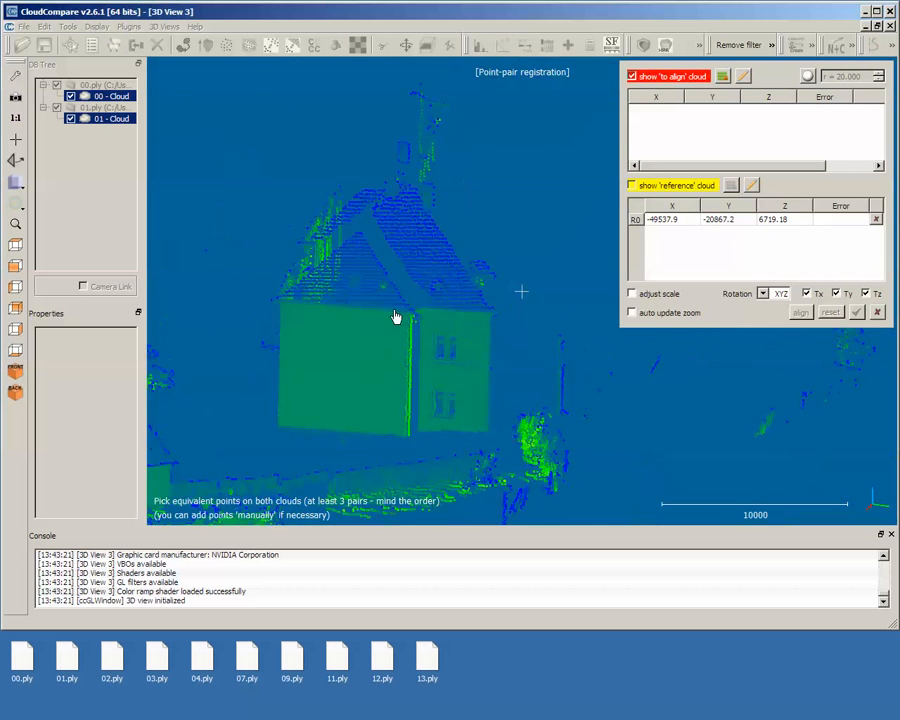
right_drag(291, 368, 605, 374)
scroll(461, 295, up, 2)
scroll(461, 295, up, 2)
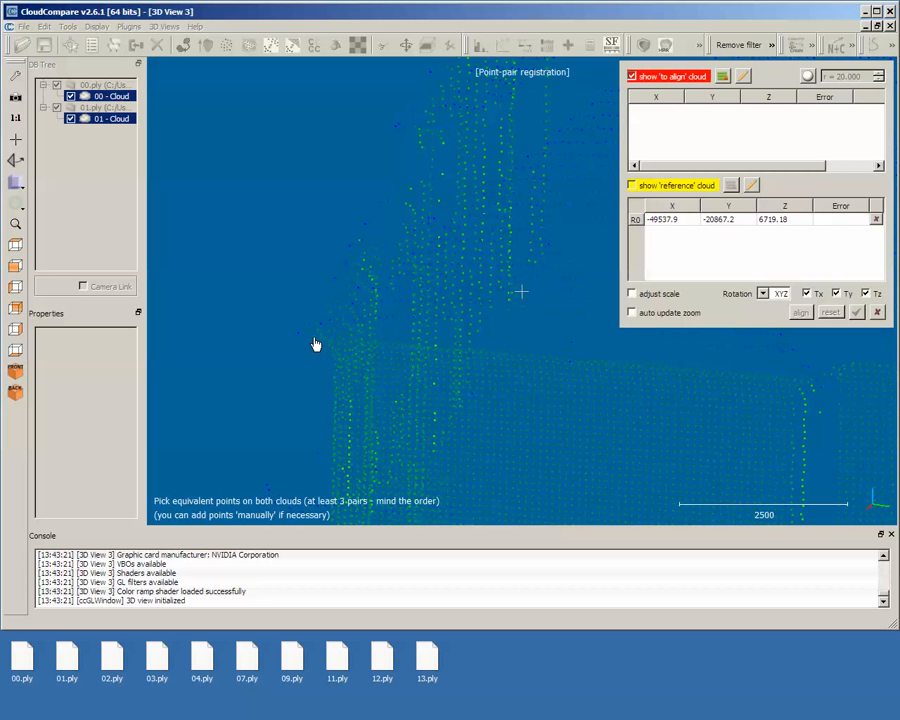
scroll(310, 367, up, 5)
drag(487, 401, 478, 271)
click(377, 253)
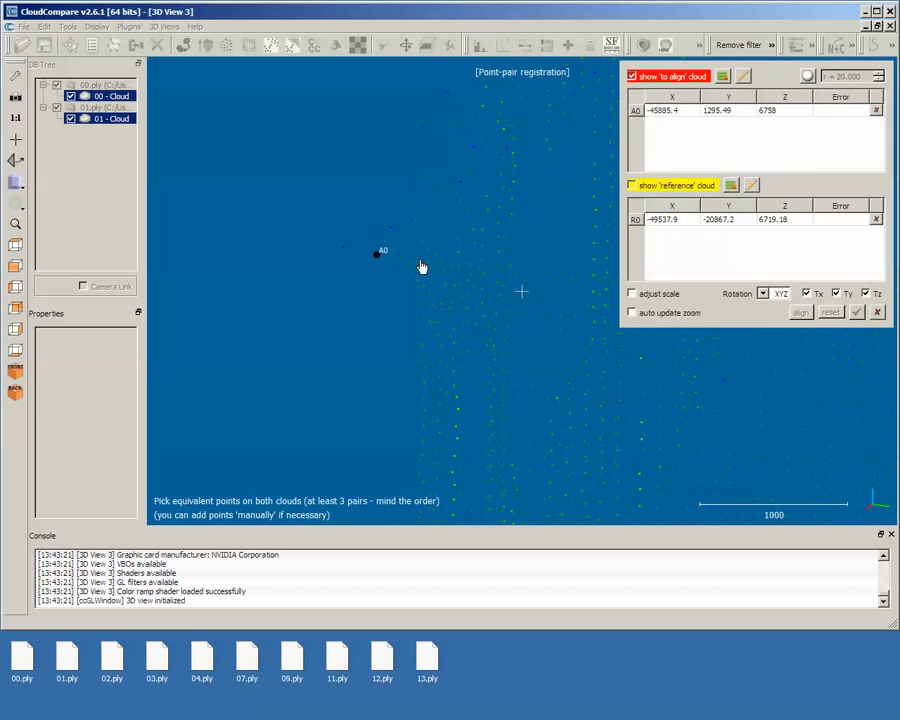
Step: Show the reference cloud alongside the to-align cloud and compare the positions of the first picked point pair
scroll(451, 292, down, 10)
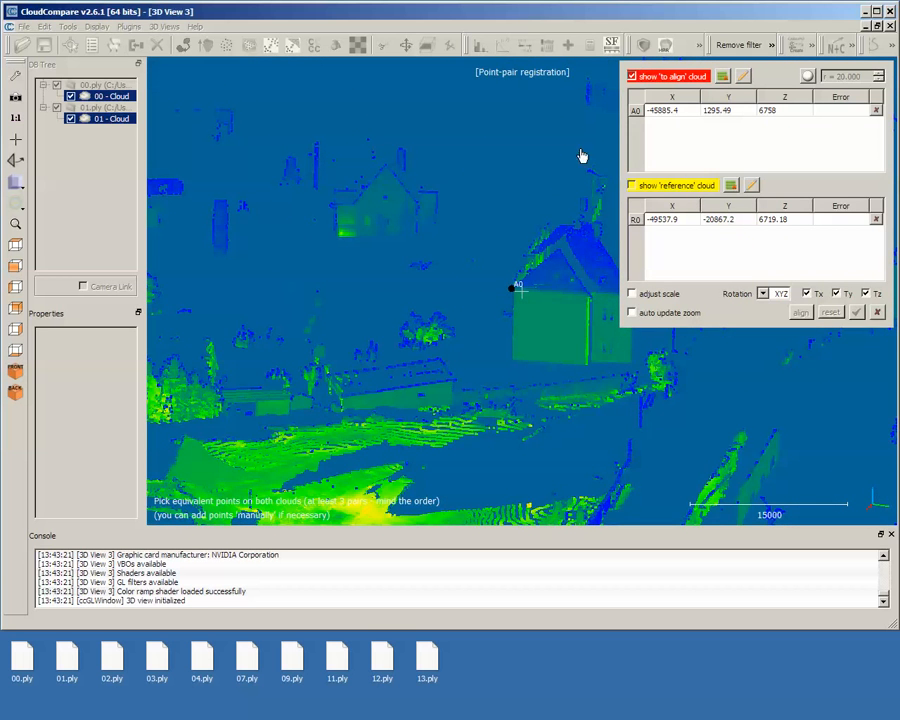
click(633, 187)
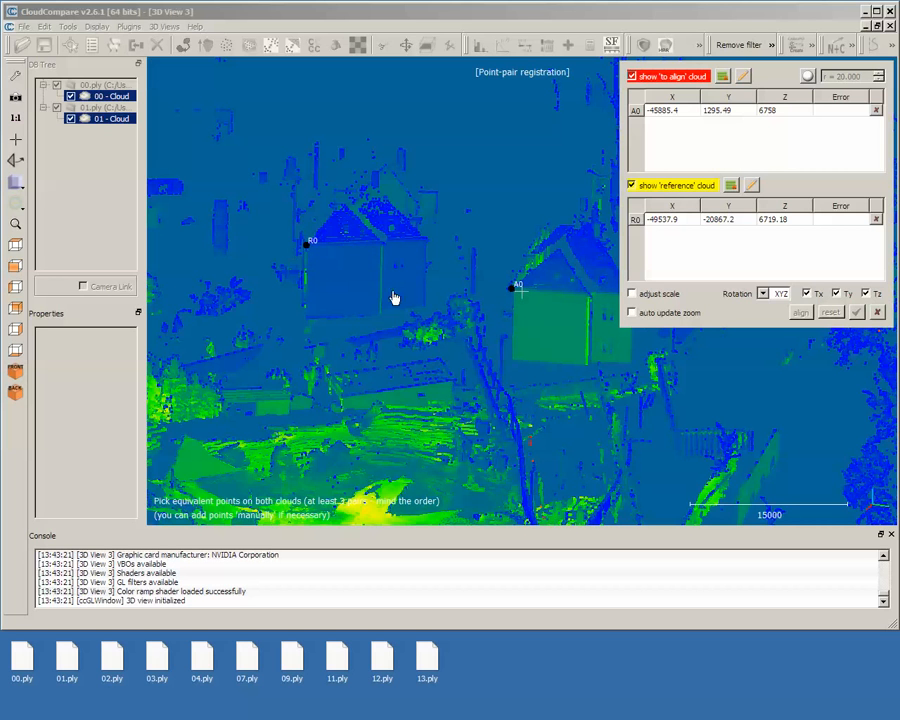
click(672, 226)
click(676, 222)
scroll(450, 340, down, 3)
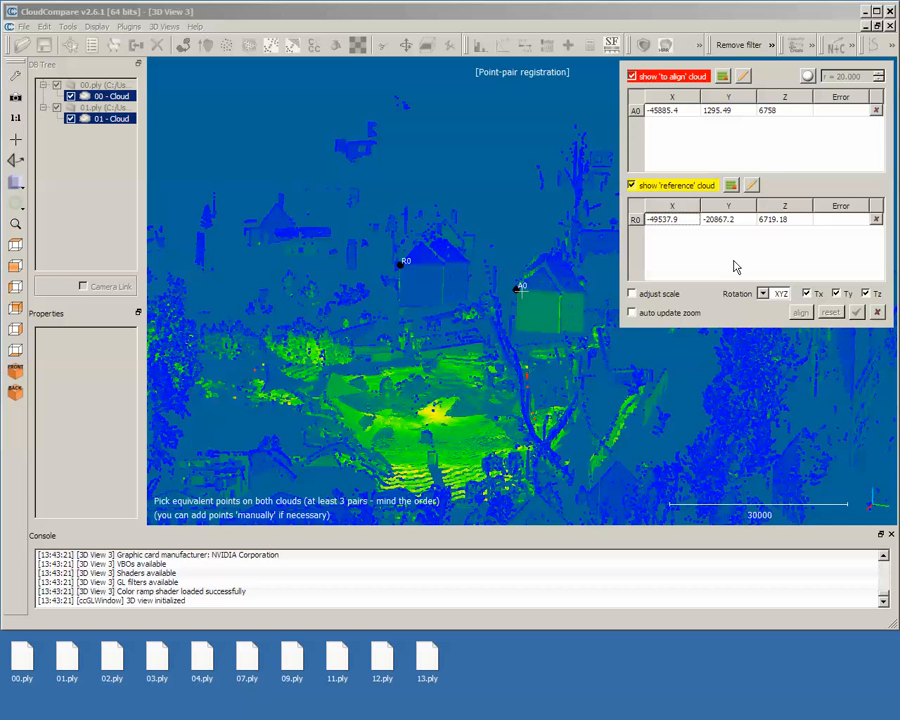
Step: Hide the to-align cloud and pick the roof peak of the distant gabled house as the second reference point
click(632, 77)
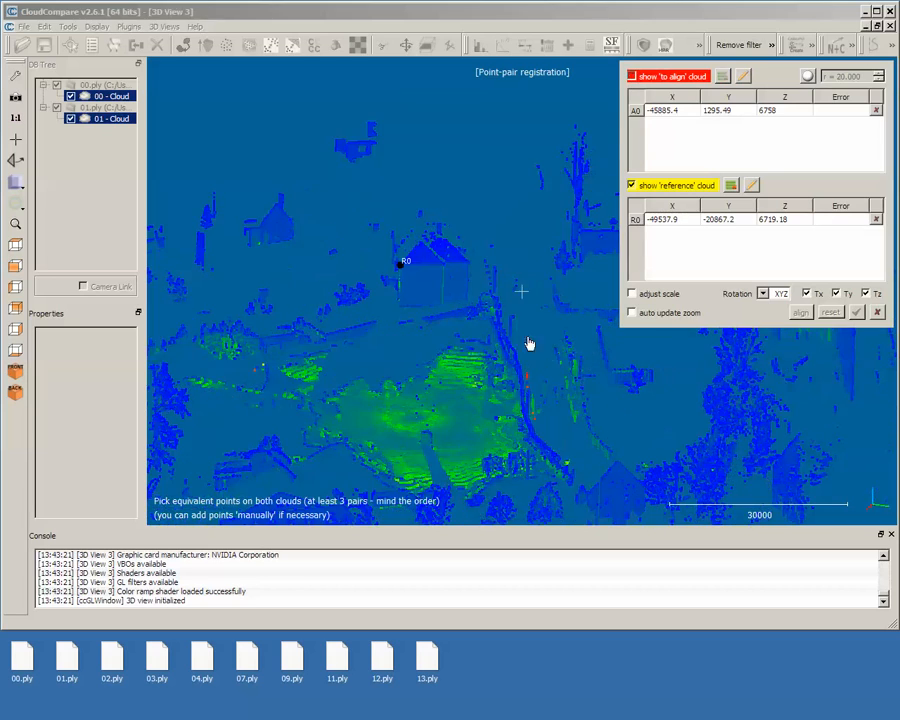
drag(528, 344, 875, 374)
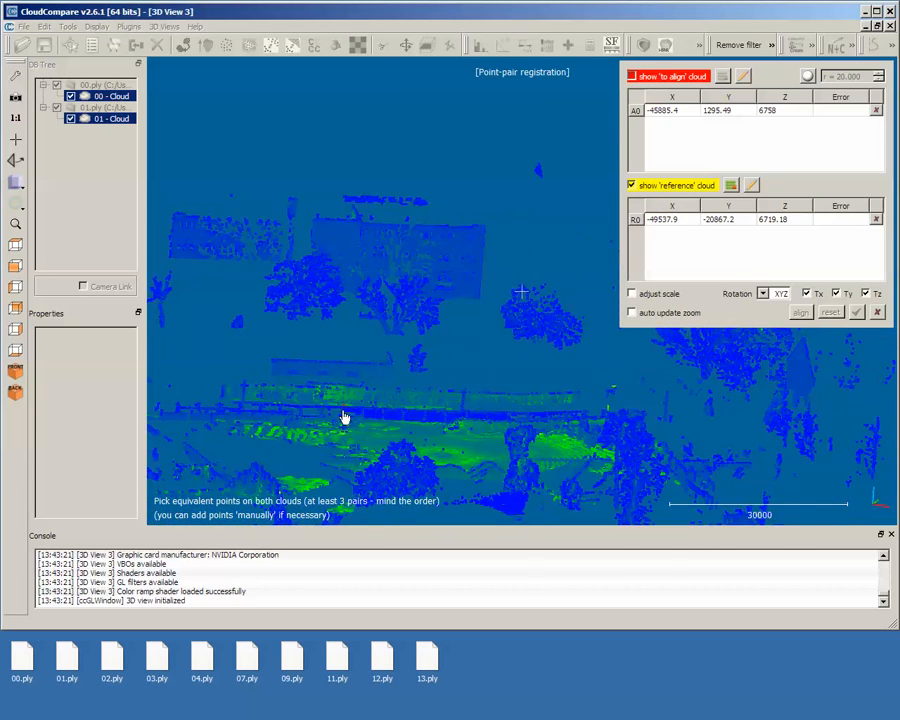
drag(346, 416, 247, 374)
scroll(440, 305, up, 2)
scroll(432, 308, up, 6)
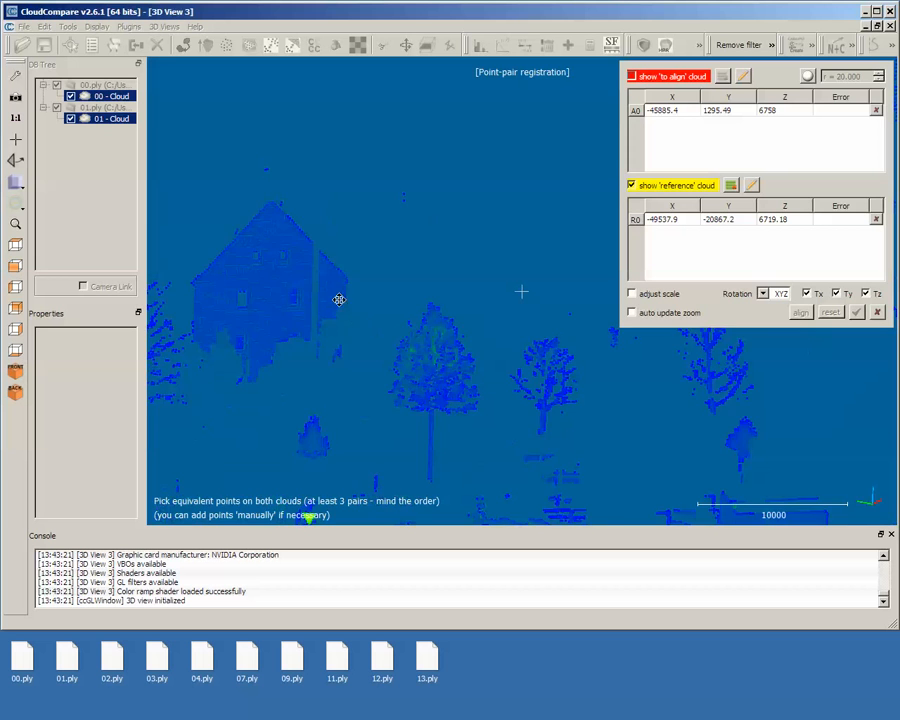
right_drag(339, 300, 492, 447)
scroll(399, 390, up, 8)
right_drag(357, 428, 441, 438)
scroll(450, 241, up, 5)
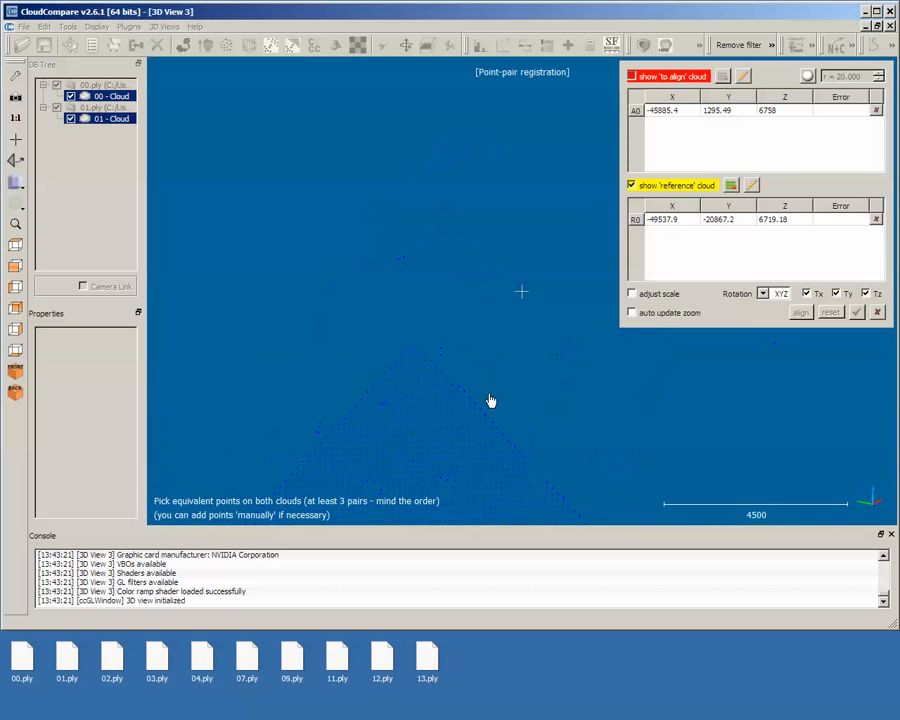
click(414, 346)
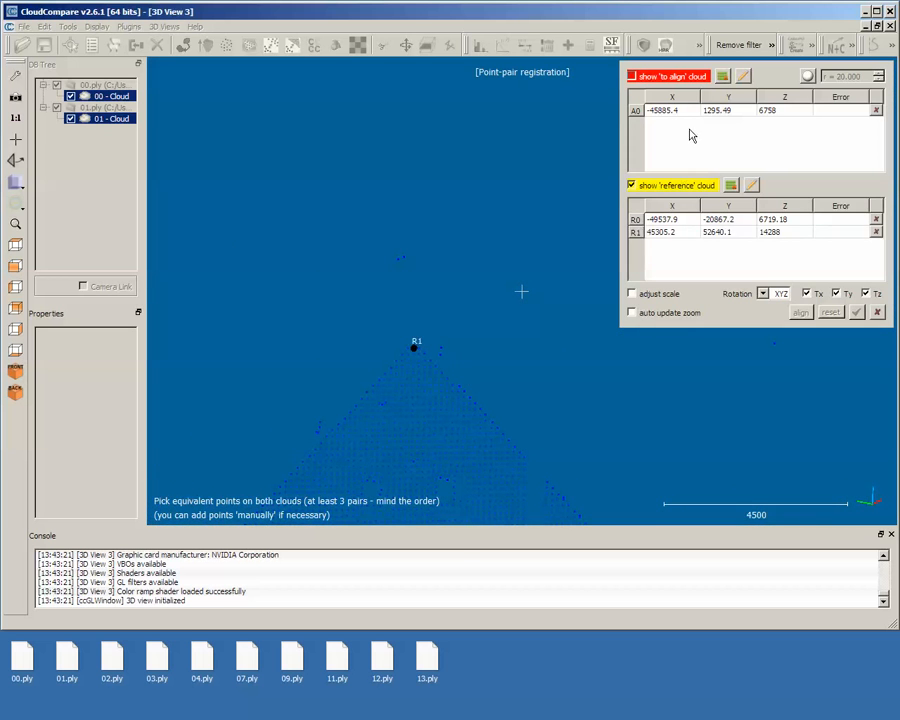
Step: Alternate between the to-align and reference clouds to locate the same gabled house in the to-align cloud
click(631, 77)
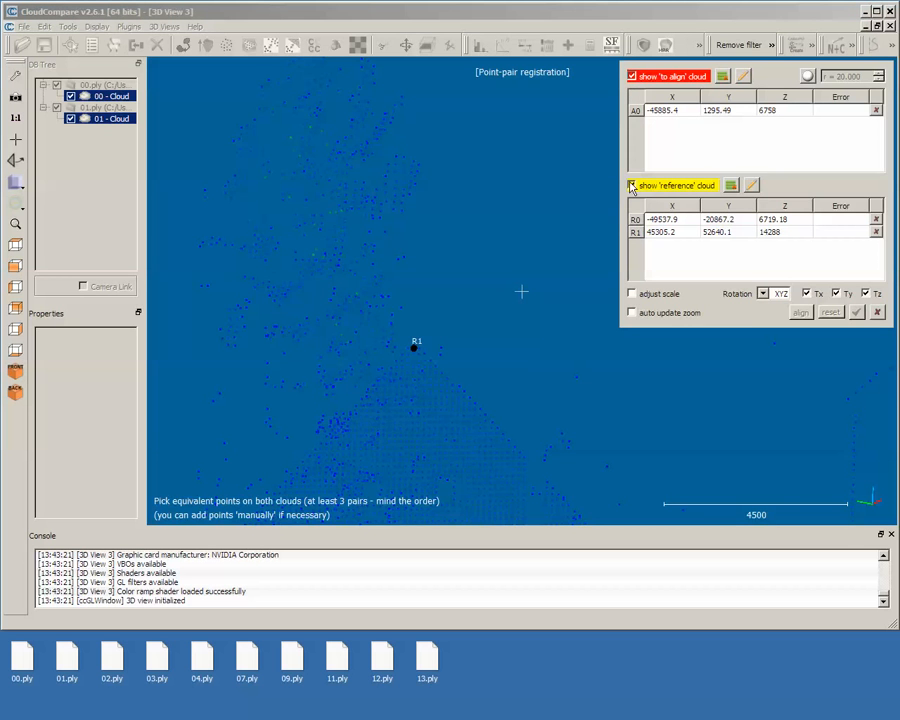
click(632, 187)
scroll(446, 285, down, 15)
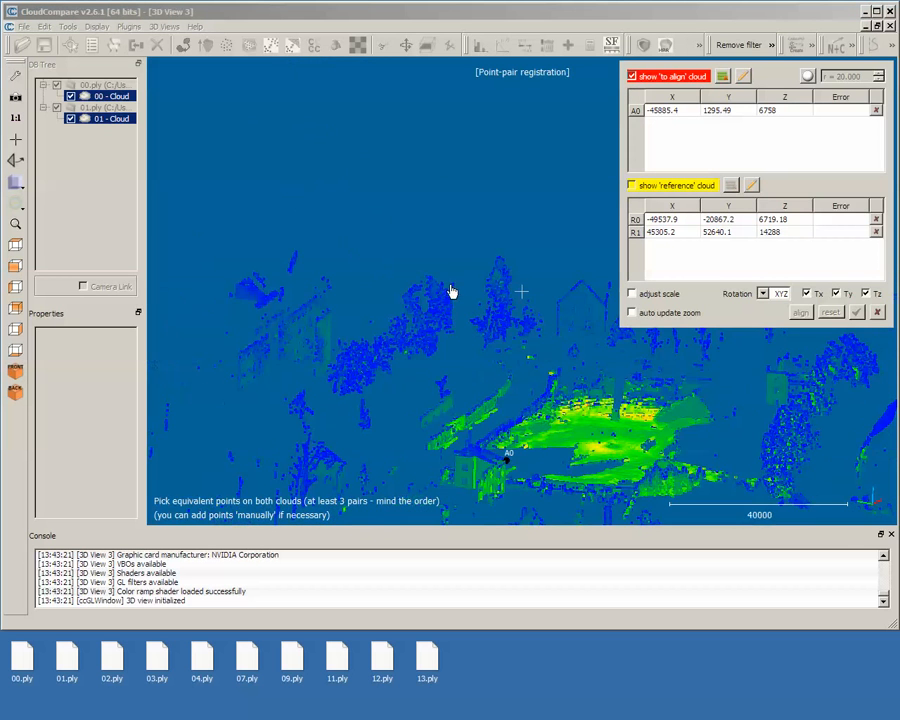
right_drag(468, 361, 504, 316)
scroll(502, 334, down, 7)
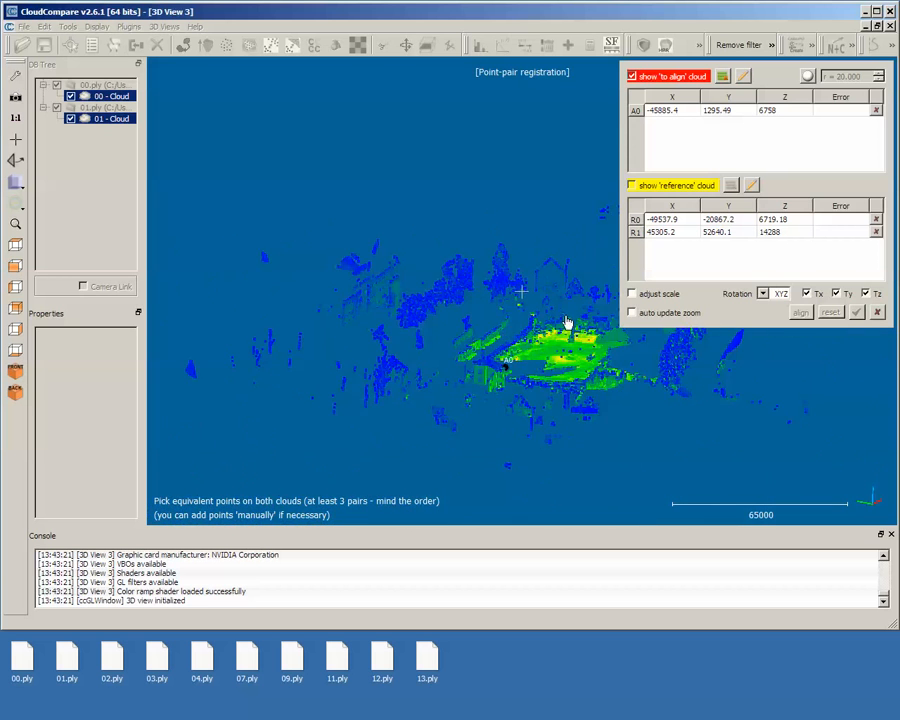
drag(566, 322, 463, 292)
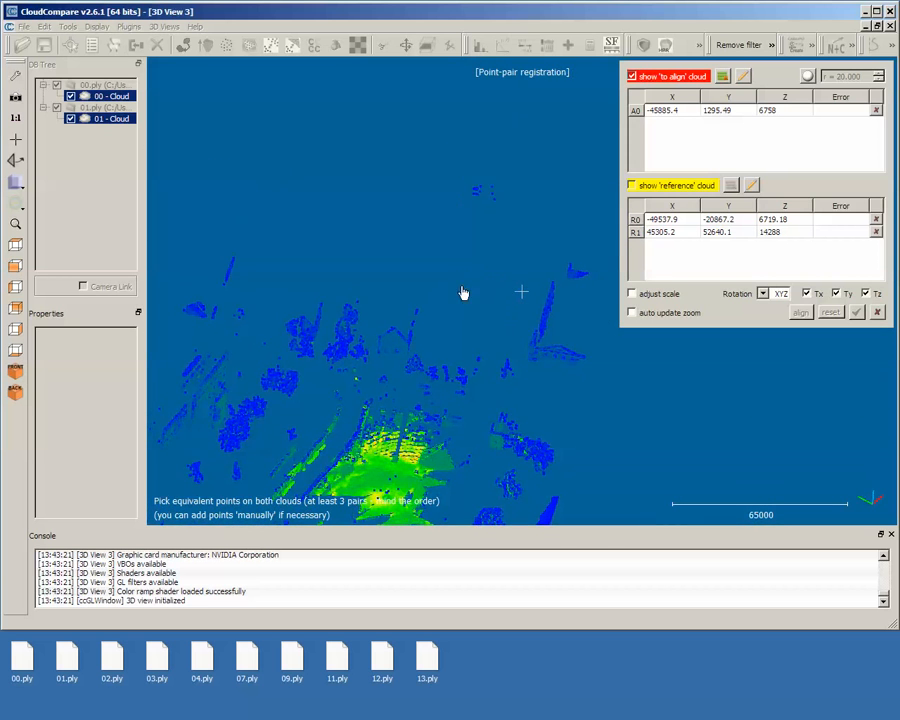
scroll(390, 376, up, 6)
right_drag(374, 425, 562, 370)
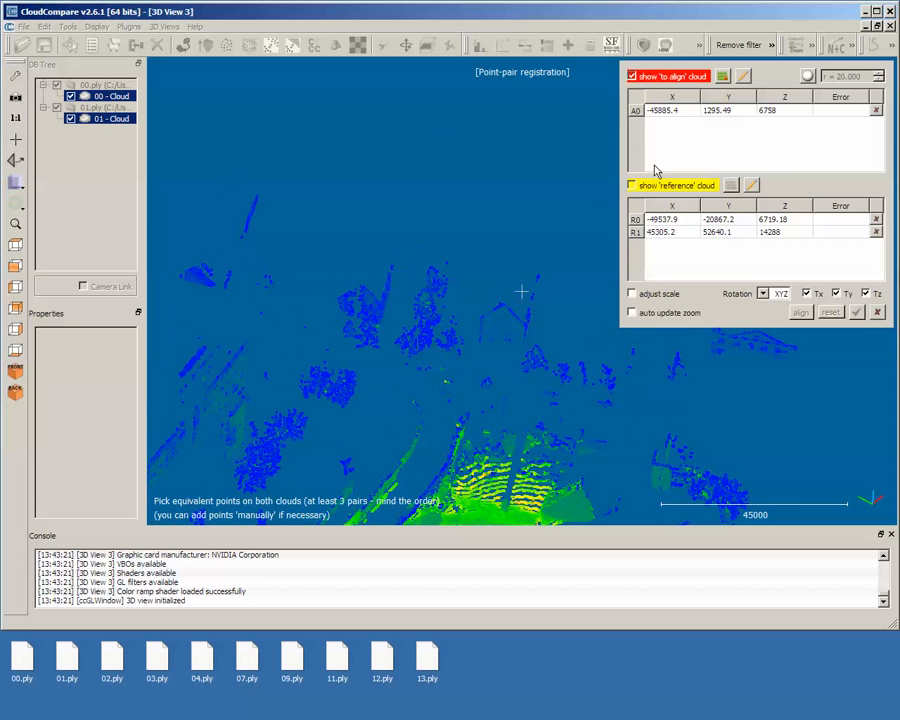
click(631, 186)
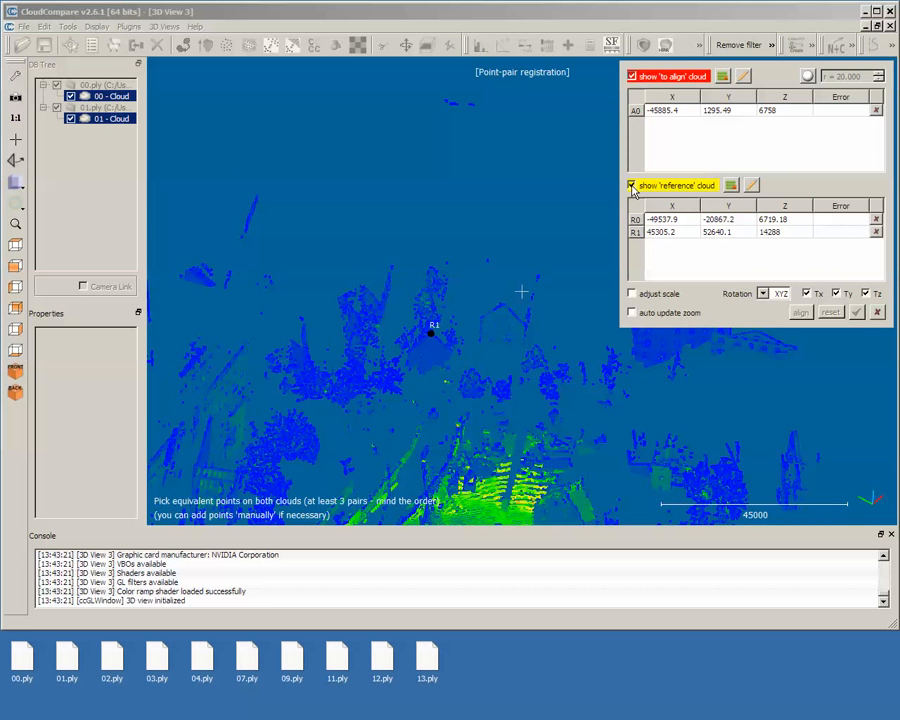
click(631, 77)
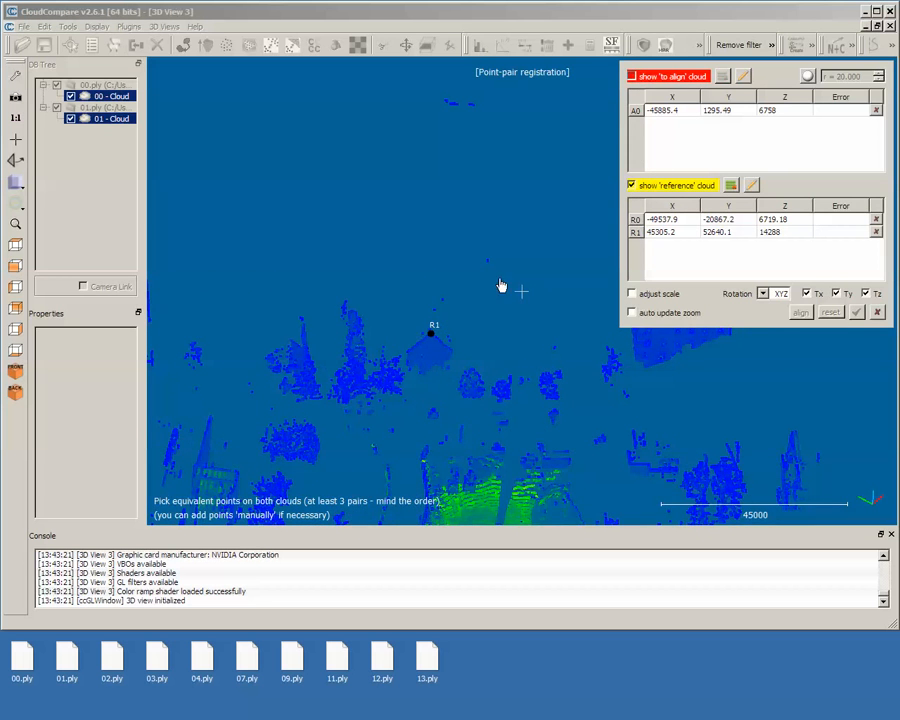
drag(501, 286, 474, 432)
scroll(474, 432, down, 5)
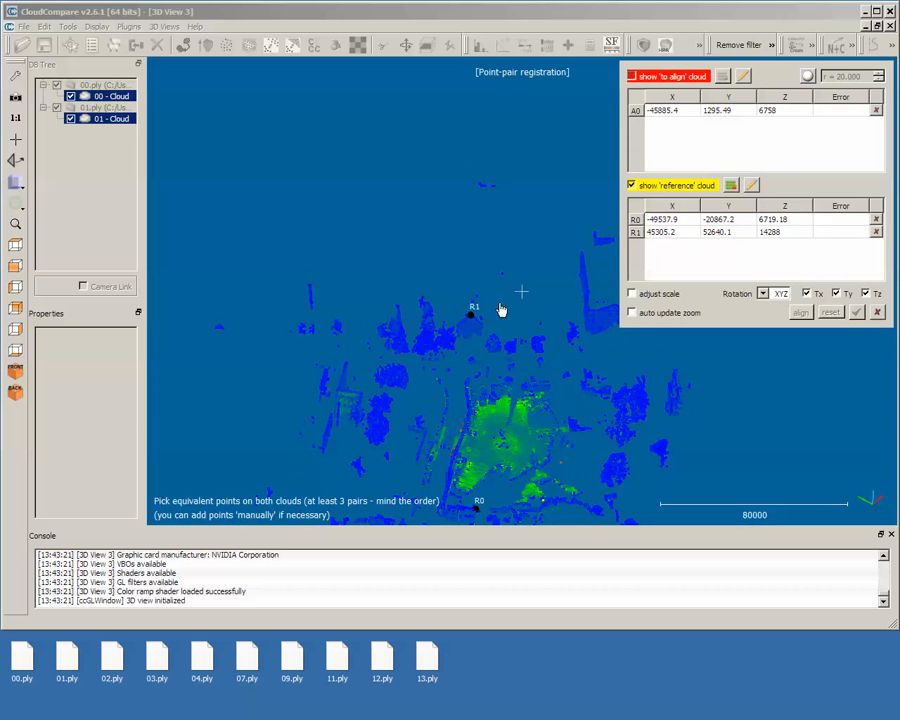
click(631, 77)
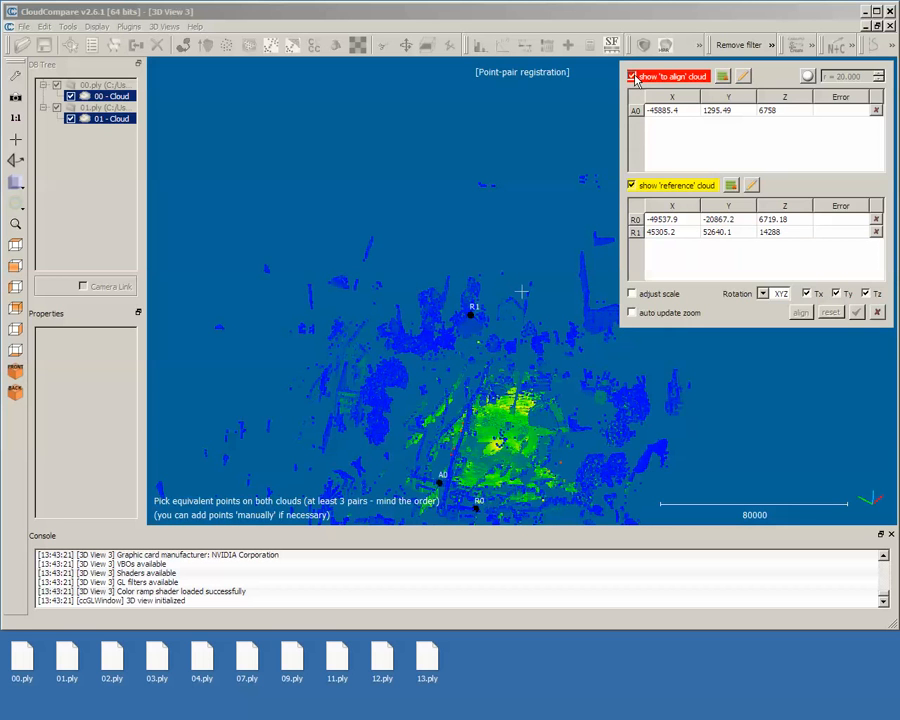
click(632, 186)
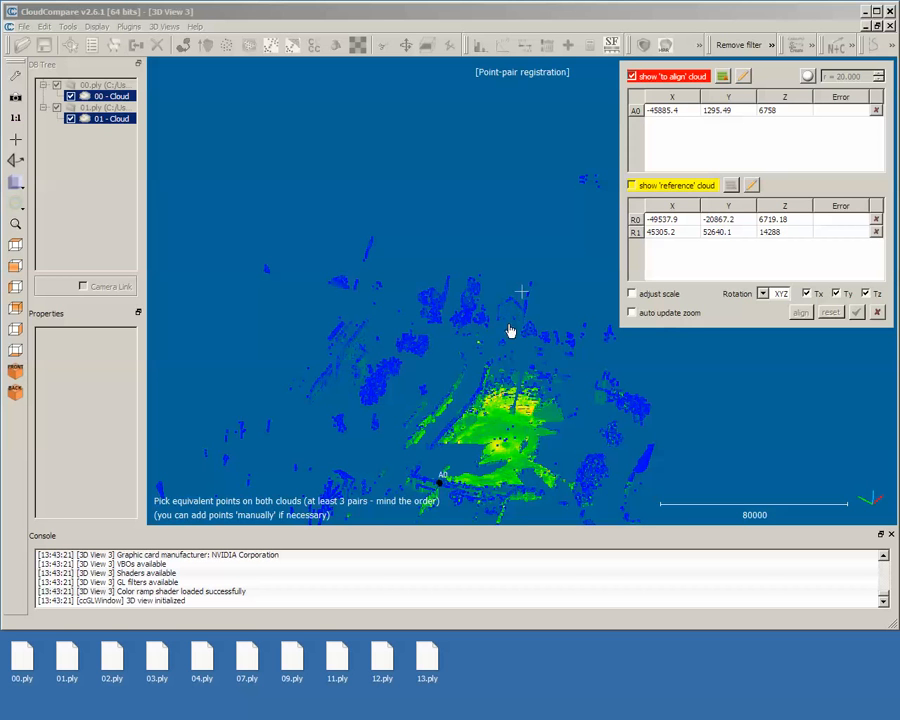
Step: Pick the matching roof peak of the gabled house as the second point on the to-align cloud
scroll(509, 345, up, 10)
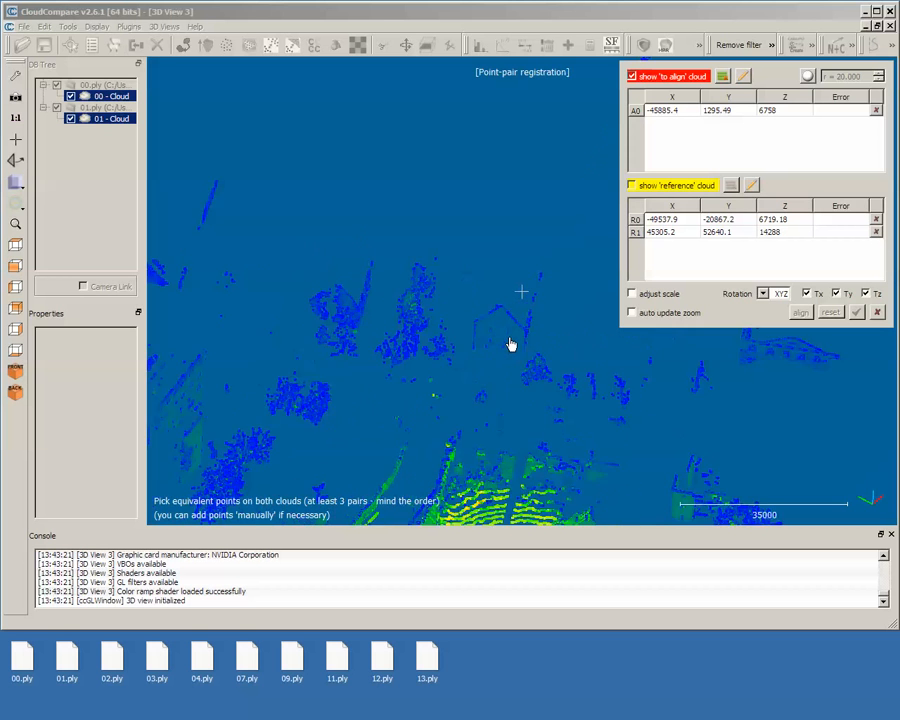
drag(463, 382, 472, 342)
right_drag(472, 354, 526, 134)
scroll(474, 203, up, 7)
scroll(470, 204, up, 4)
right_drag(440, 172, 455, 390)
scroll(420, 265, up, 6)
right_drag(404, 272, 502, 346)
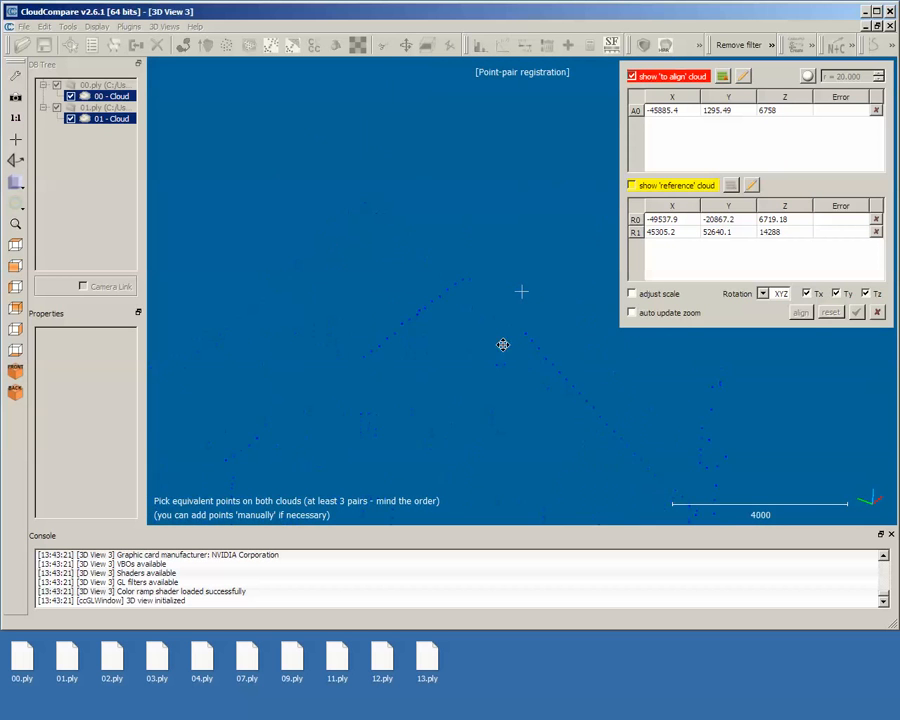
click(480, 288)
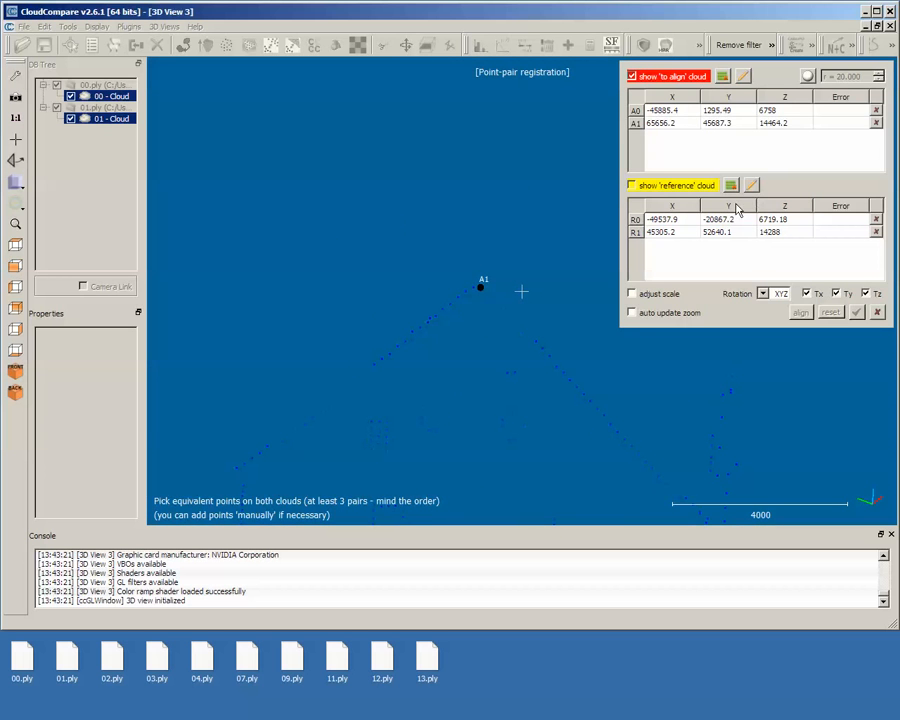
Step: Show both clouds together and examine the large multi-storey building for a corner usable as a third point pair
scroll(474, 386, down, 10)
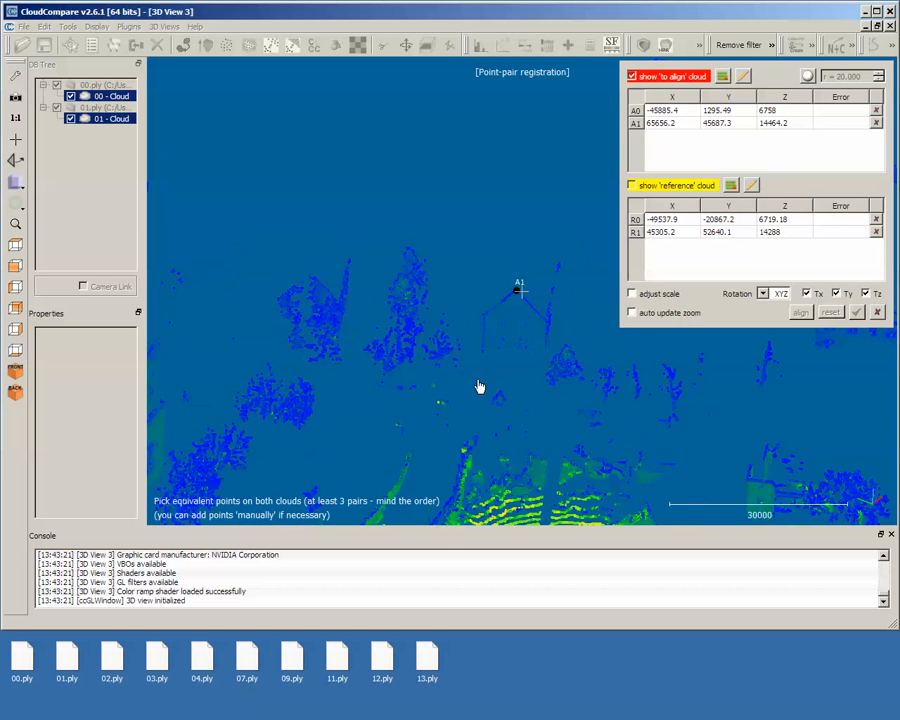
click(631, 185)
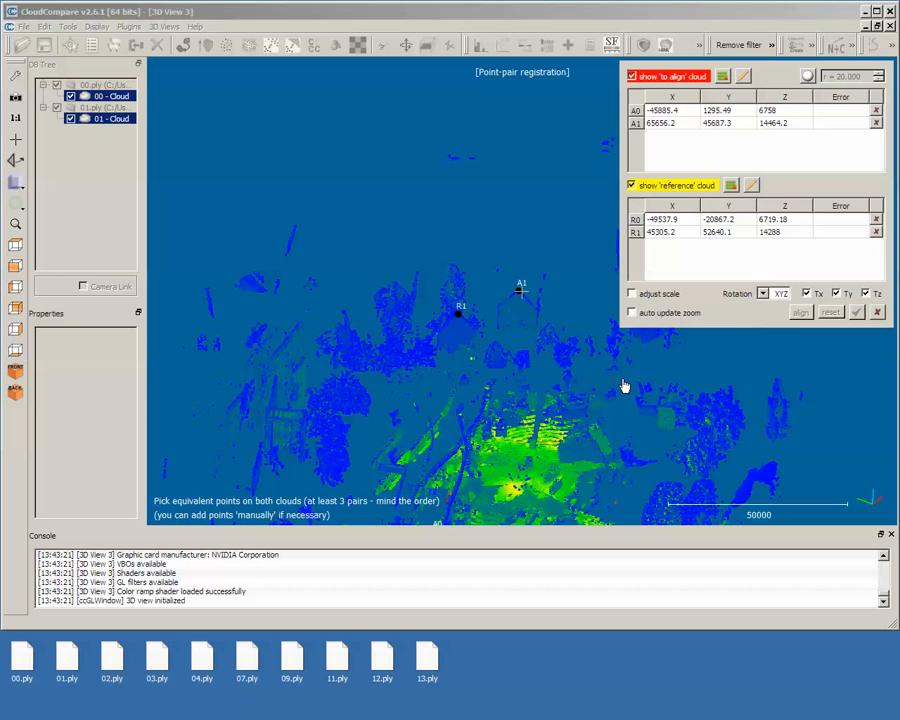
right_drag(625, 381, 359, 415)
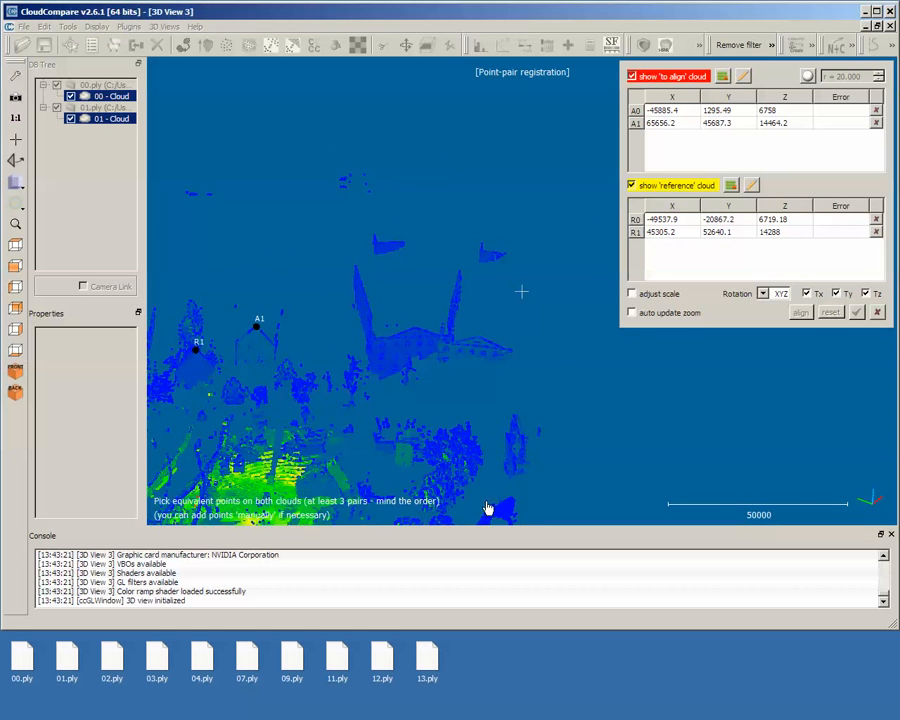
drag(486, 506, 677, 428)
right_drag(243, 427, 482, 428)
scroll(430, 392, up, 12)
drag(434, 412, 467, 287)
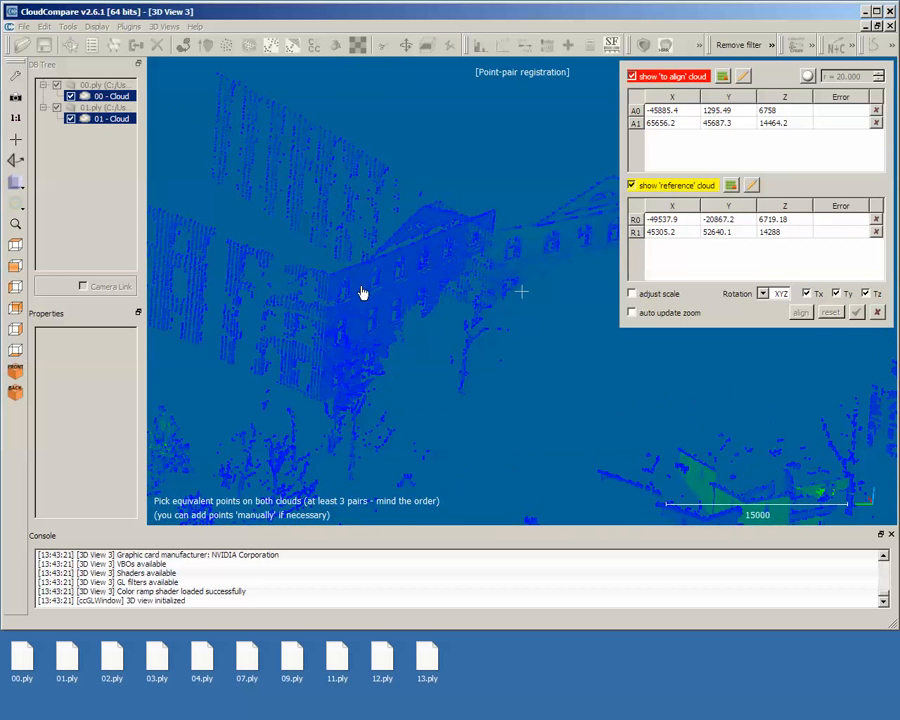
drag(363, 293, 600, 300)
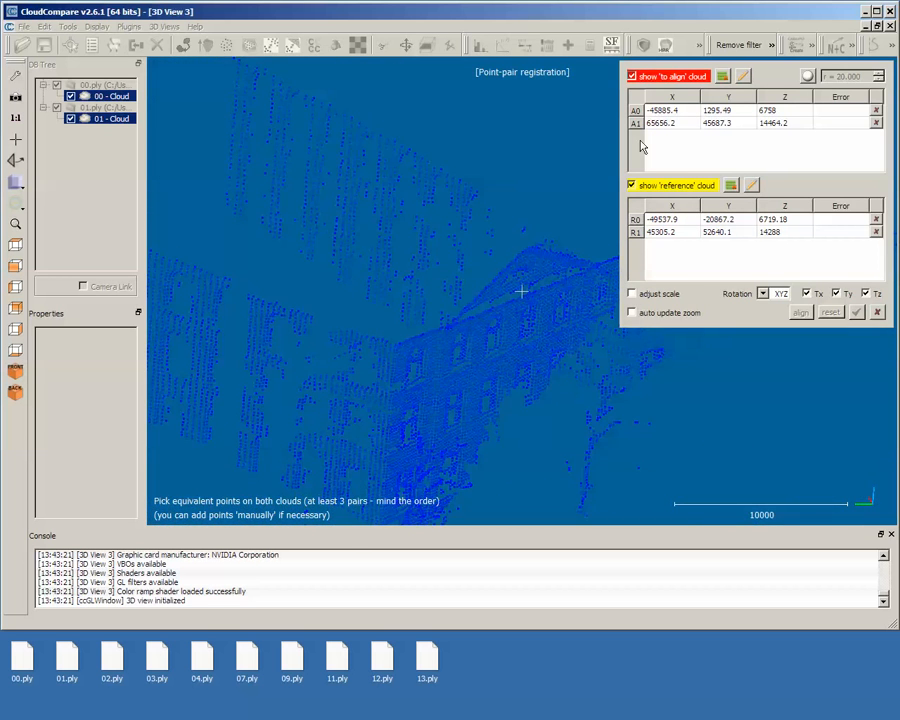
Step: Hide the to-align cloud and pick the large building's upper corner, where its two facades meet, as the third reference point
click(631, 76)
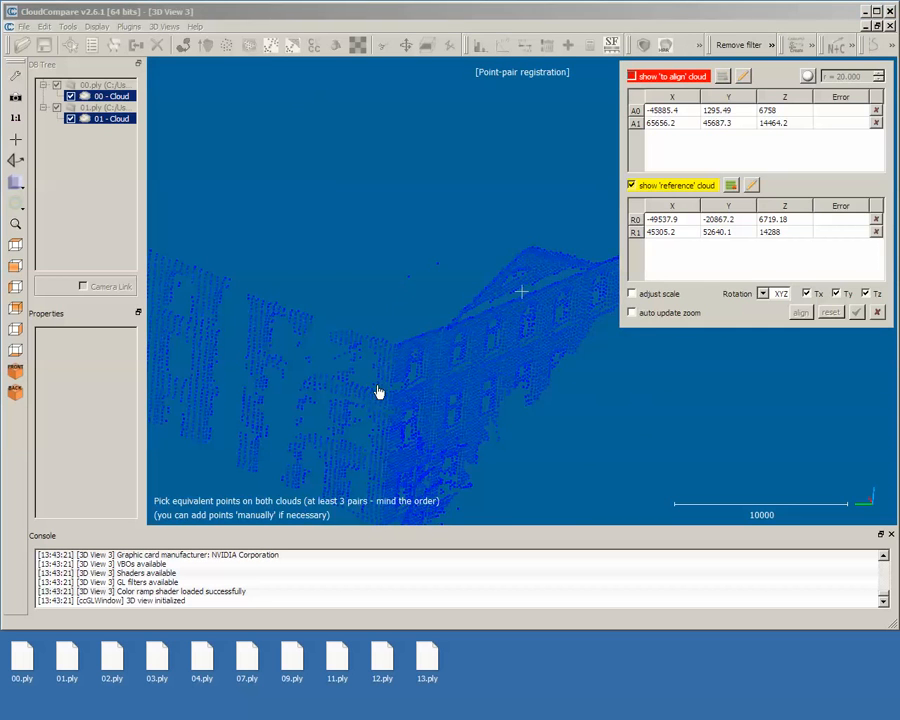
drag(436, 405, 373, 376)
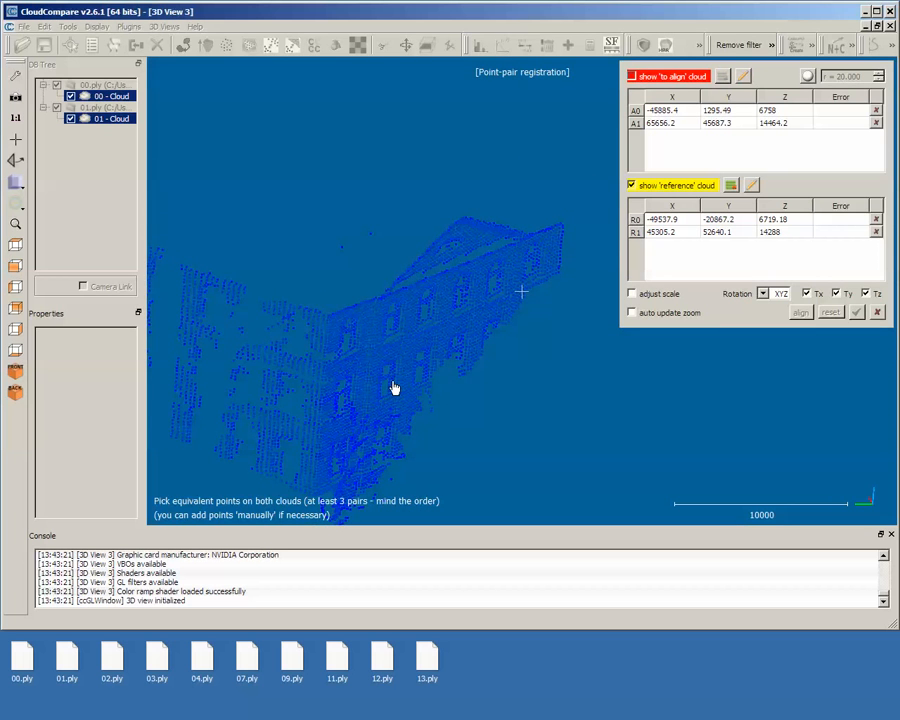
scroll(335, 325, up, 5)
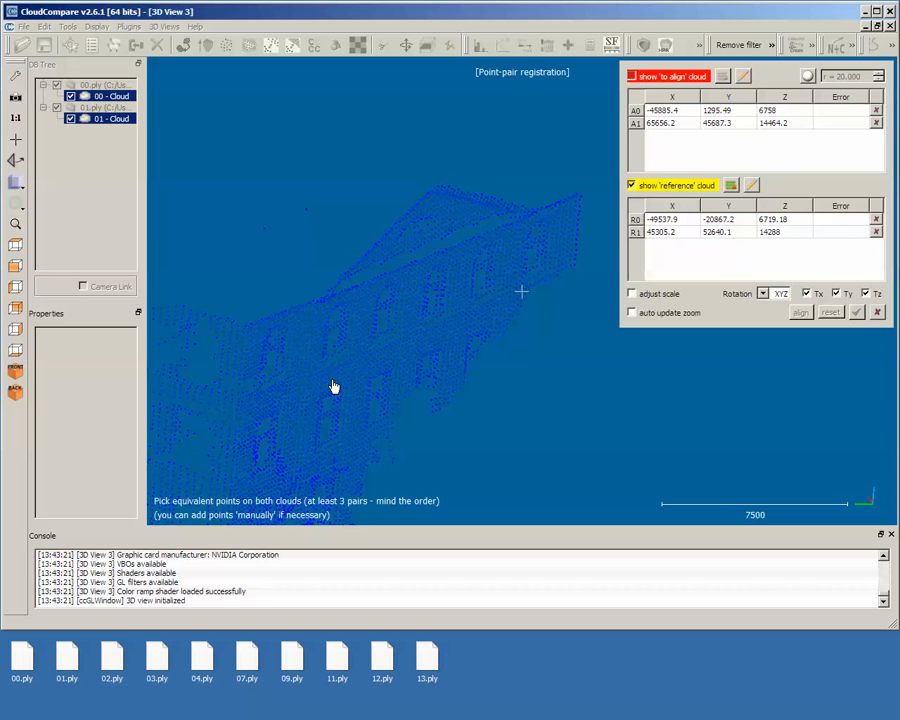
right_drag(332, 382, 478, 377)
scroll(348, 356, up, 5)
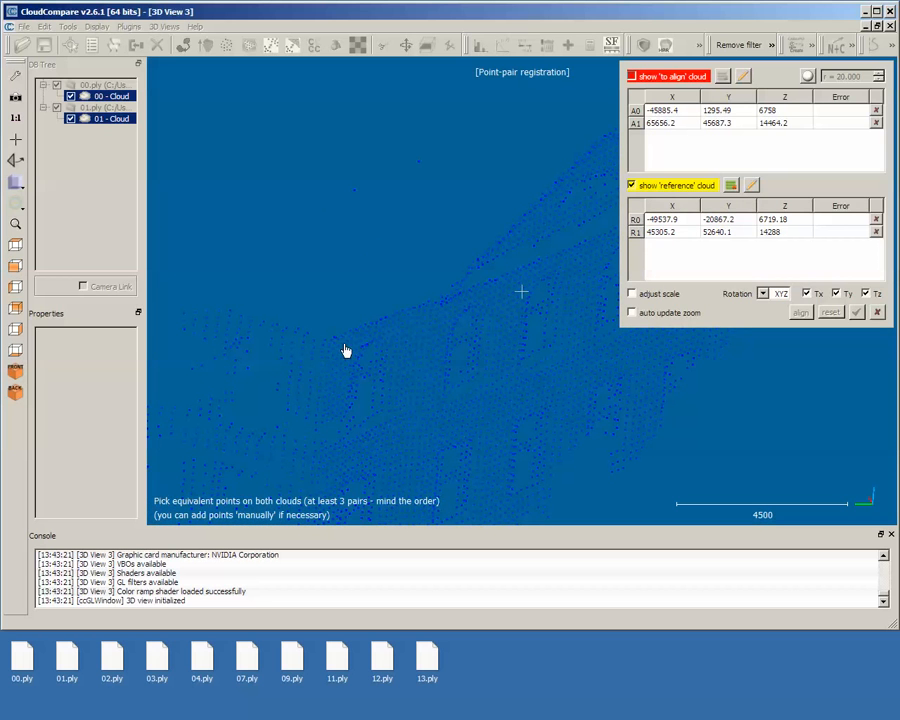
click(334, 337)
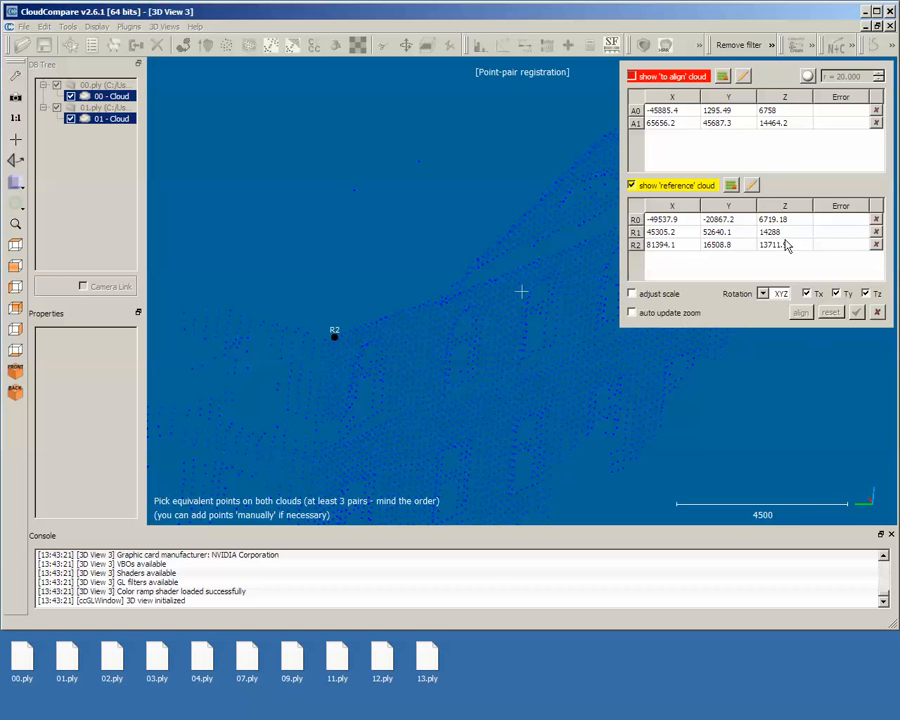
Step: Show only the to-align cloud and pick the matching upper corner of the large building as its third point
click(632, 77)
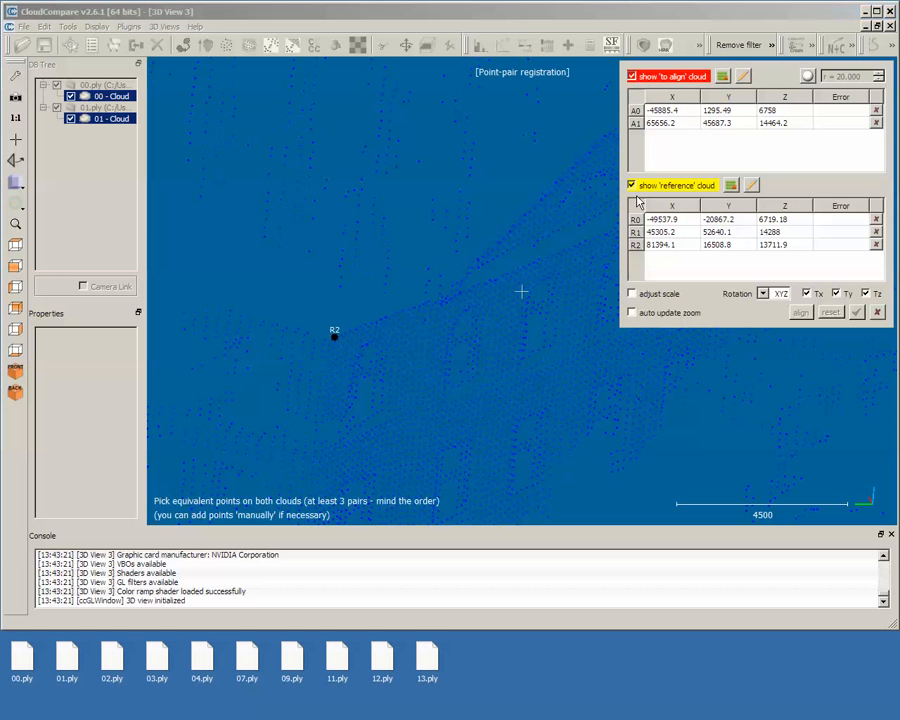
click(632, 187)
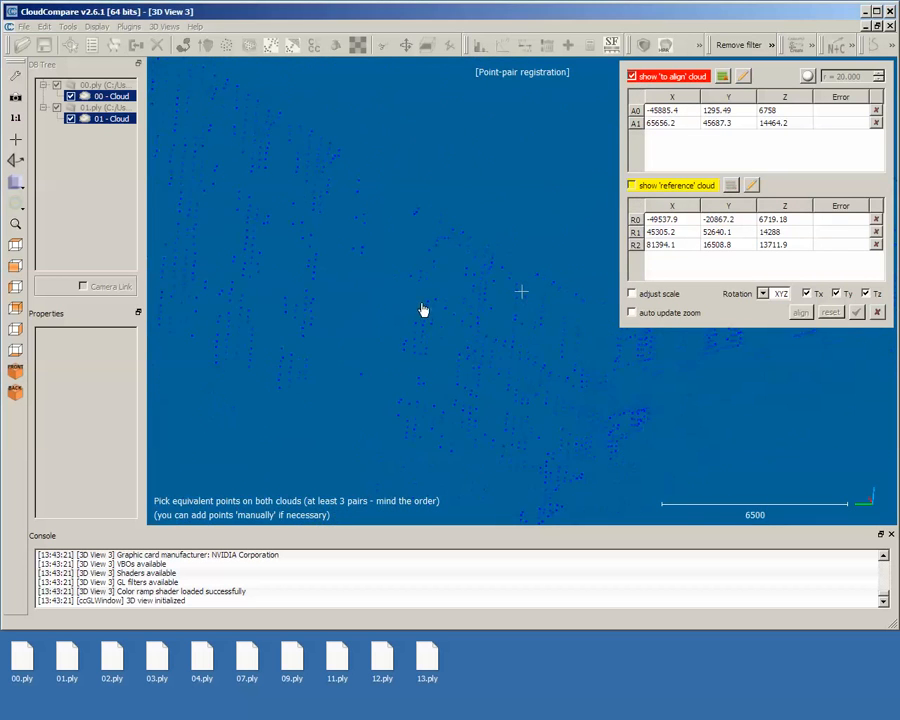
scroll(422, 310, down, 5)
drag(420, 311, 521, 272)
scroll(474, 400, up, 3)
click(488, 289)
Step: Align the to-align cloud to the reference cloud using the three picked point pairs, without adjusting the scale
scroll(502, 254, down, 8)
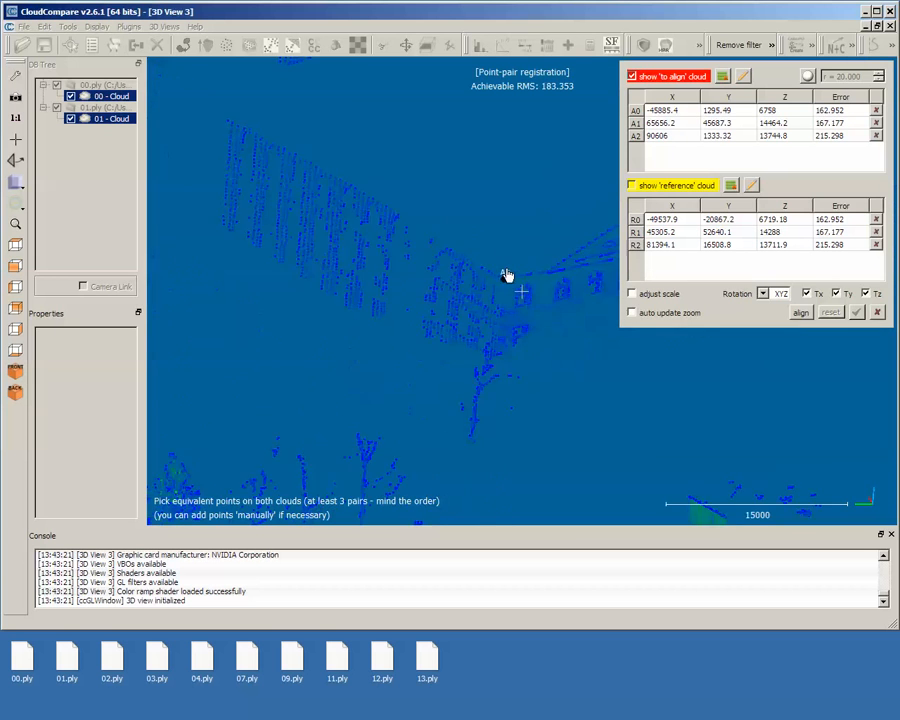
scroll(468, 343, down, 5)
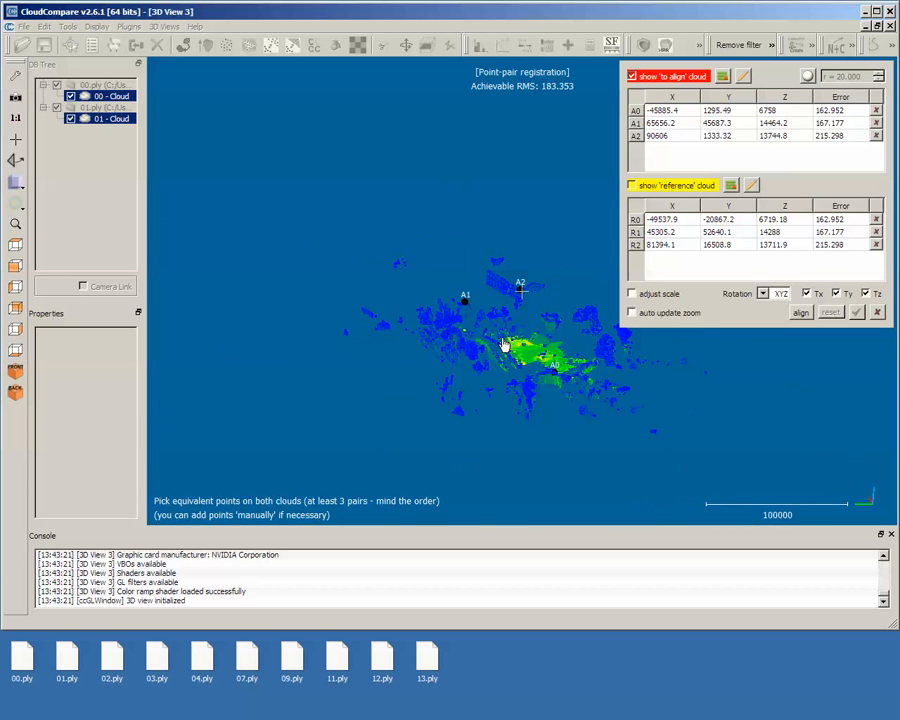
drag(536, 338, 600, 400)
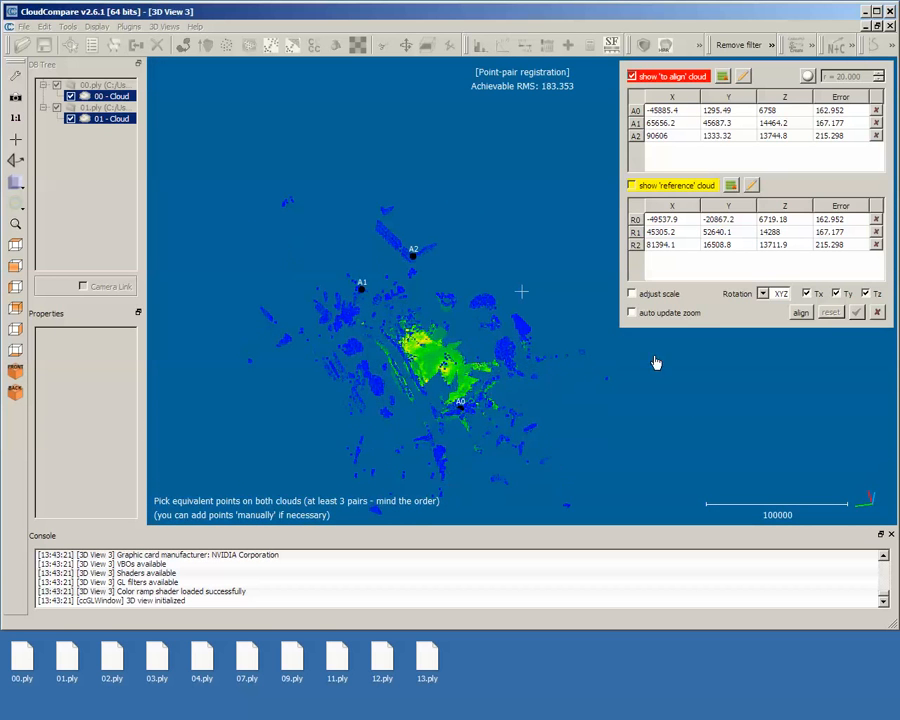
click(801, 314)
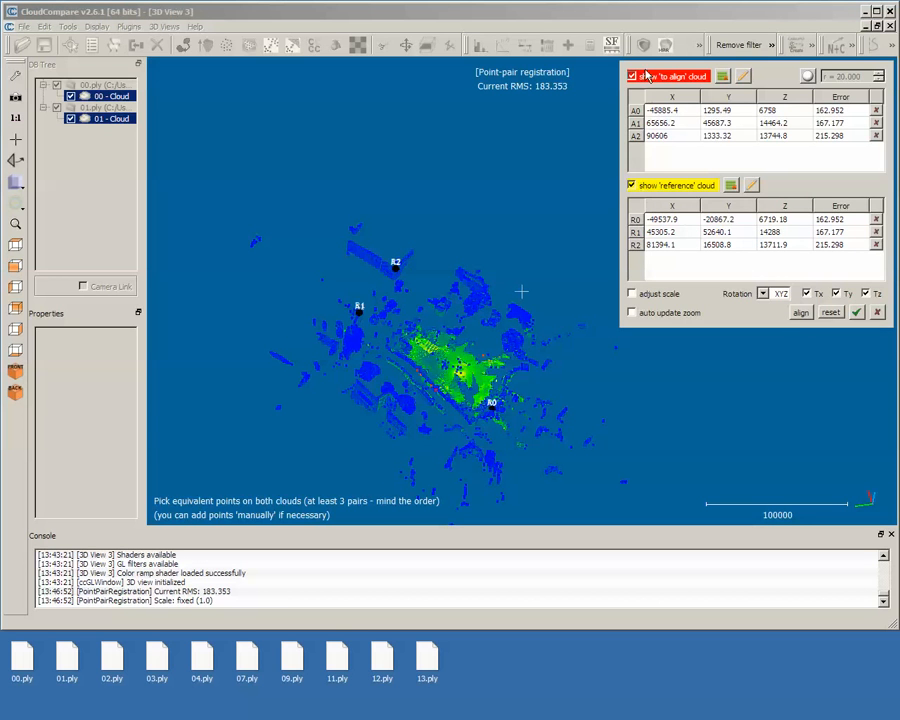
scroll(418, 362, up, 13)
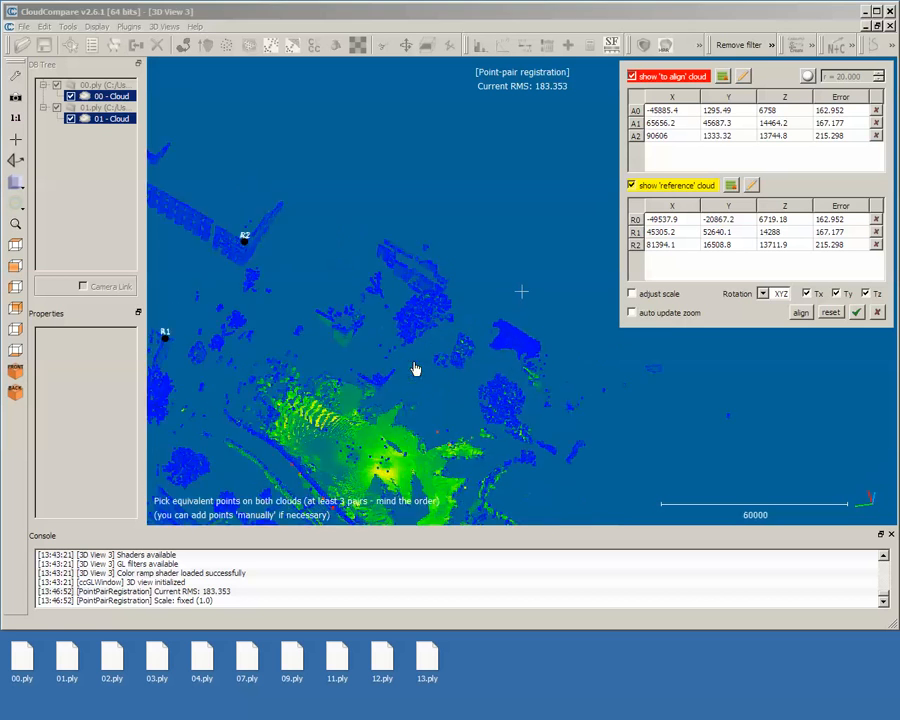
Step: Examine how the two aligned clouds overlap across the central ground, the stepped terrain and the long boundary walls
drag(295, 428, 187, 394)
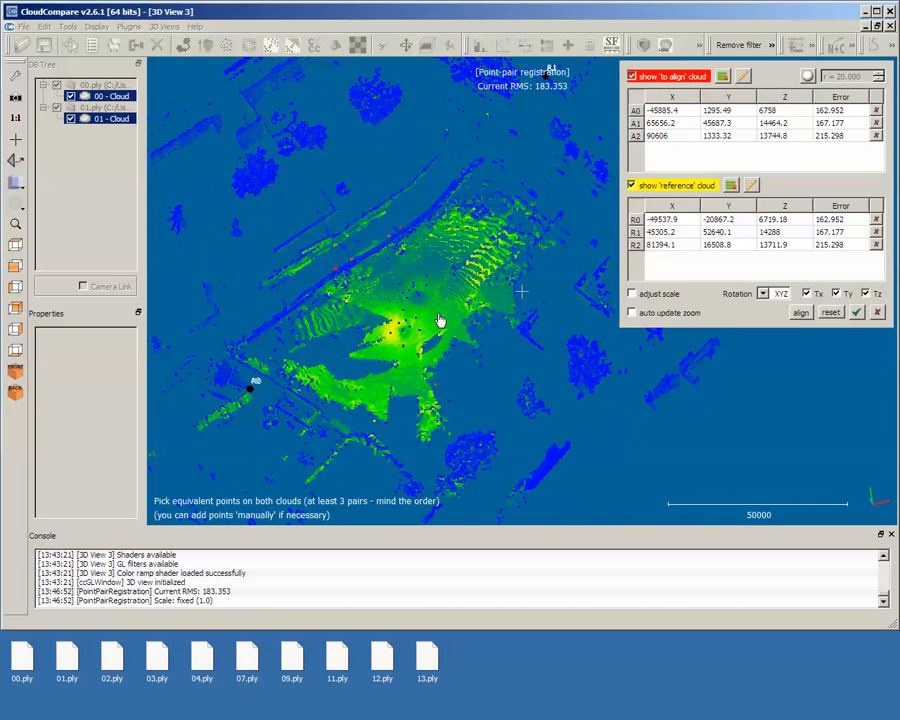
scroll(404, 356, up, 10)
drag(392, 320, 412, 408)
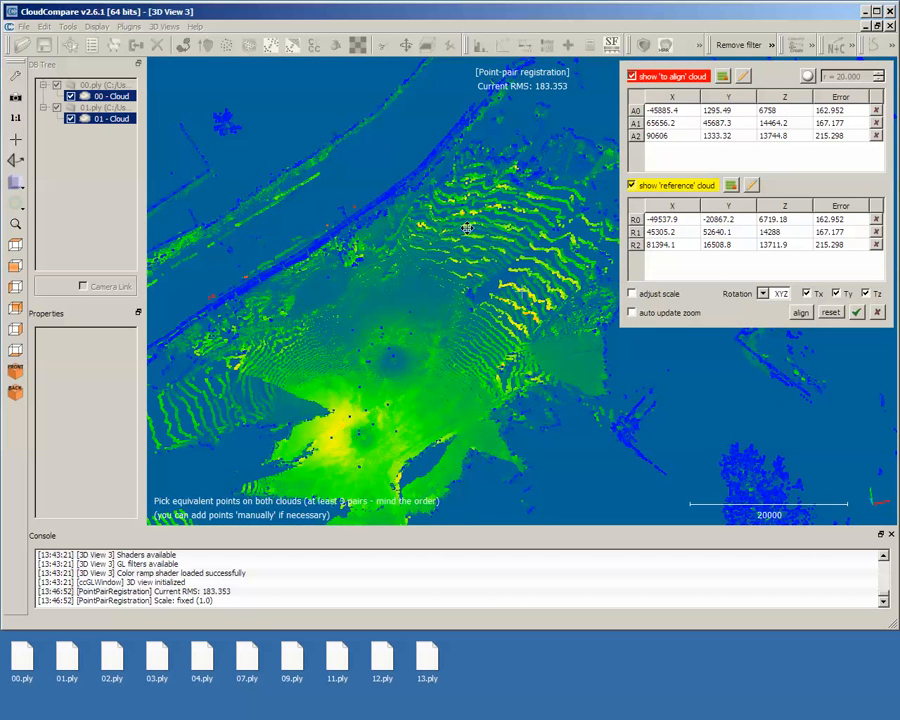
right_drag(467, 228, 319, 408)
mouse_move(466, 310)
mouse_down()
mouse_move(537, 224)
mouse_move(470, 292)
mouse_up()
drag(395, 296, 527, 437)
drag(535, 487, 548, 507)
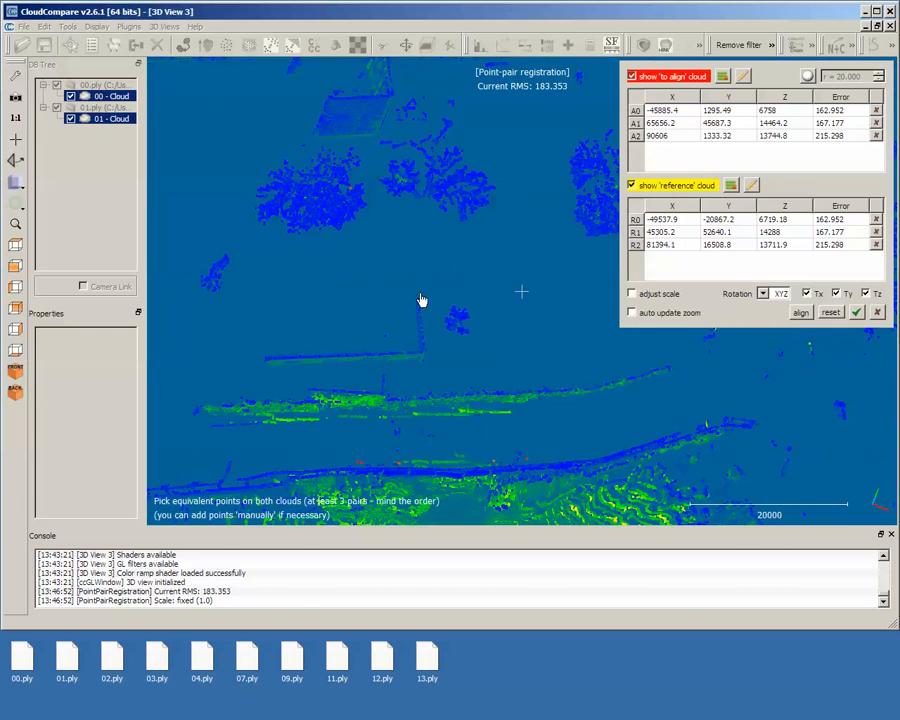
Step: Hide the to-align cloud and pick the upper end corner of the long multi-storey facade beyond the boundary walls as the fourth reference point
drag(422, 300, 458, 411)
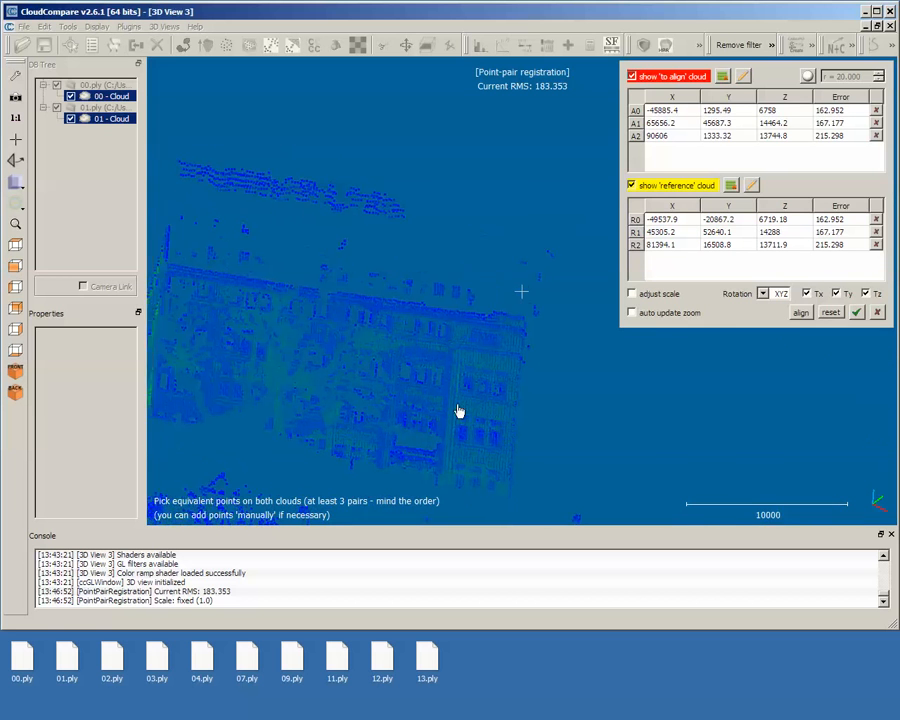
scroll(479, 399, up, 2)
scroll(550, 370, up, 5)
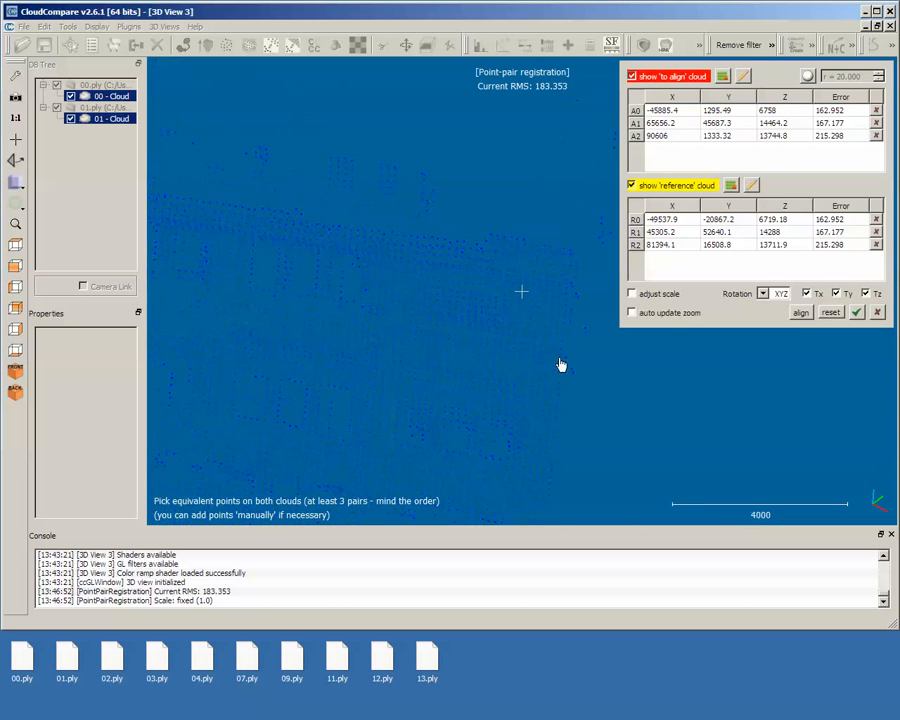
scroll(460, 409, down, 6)
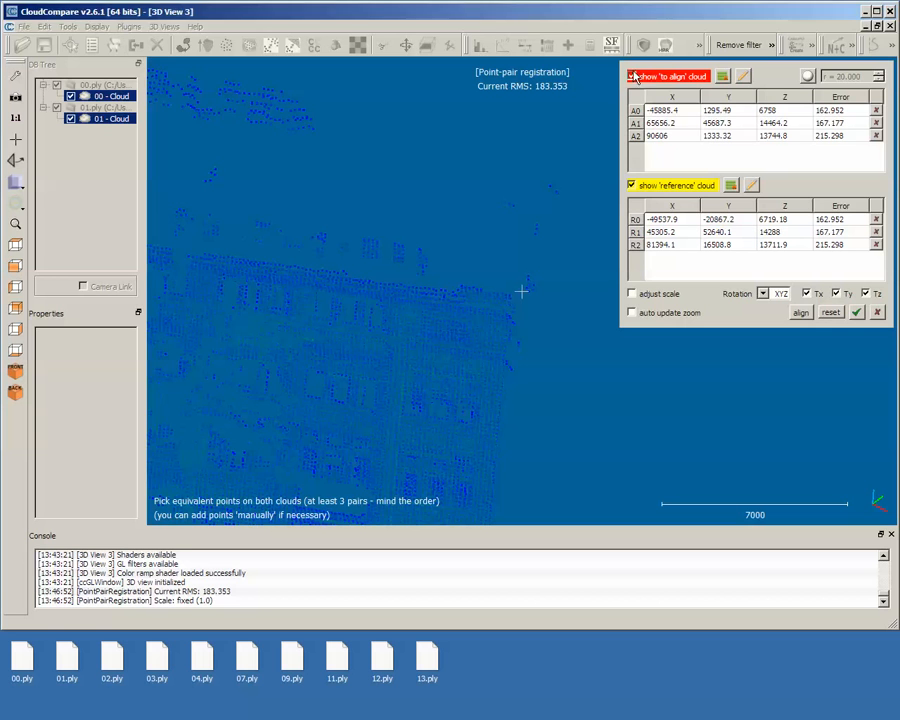
click(633, 77)
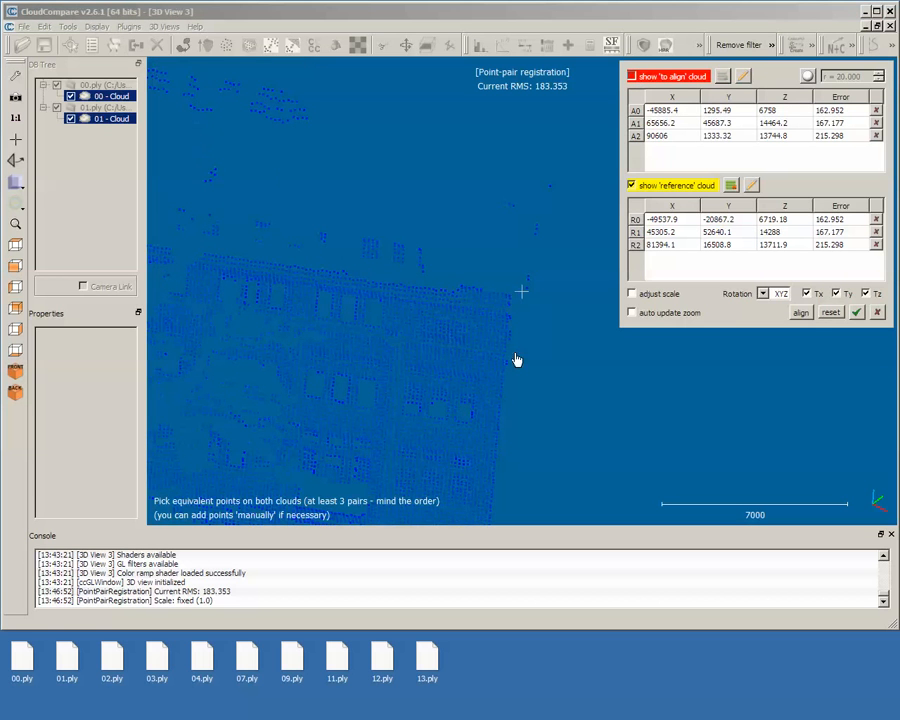
scroll(522, 332, up, 5)
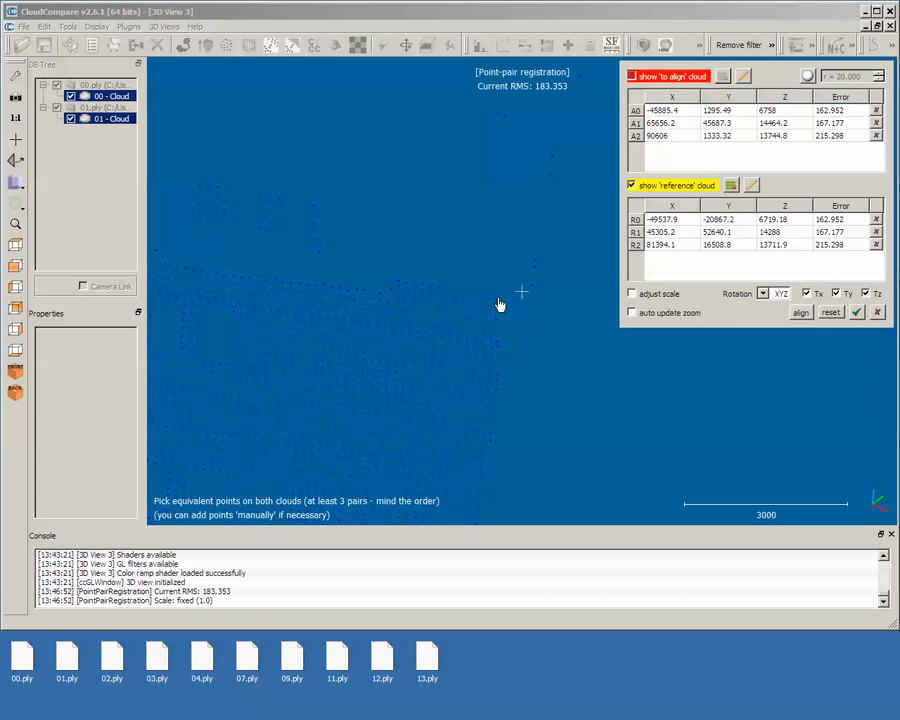
click(497, 299)
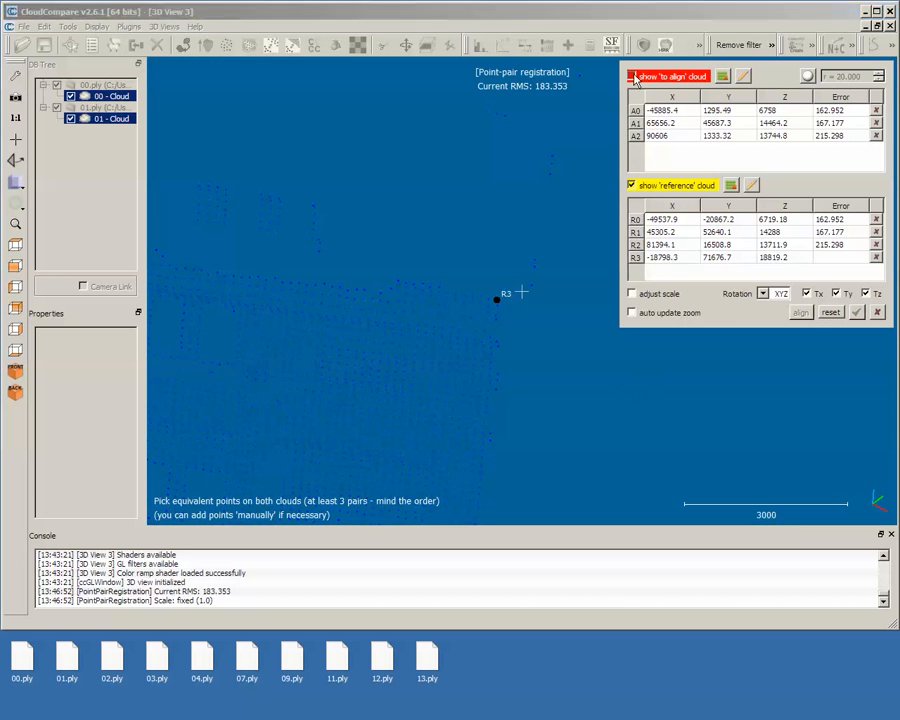
Step: Pick the matching upper facade corner on the to-align cloud as its fourth point and realign the clouds with all four pairs
click(633, 185)
scroll(527, 323, down, 3)
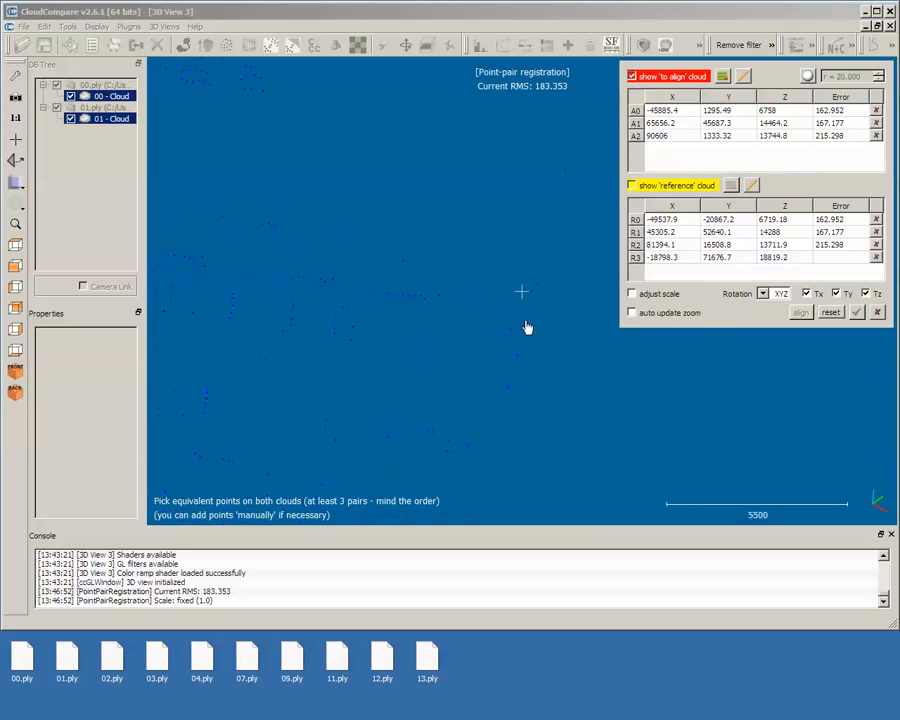
click(511, 297)
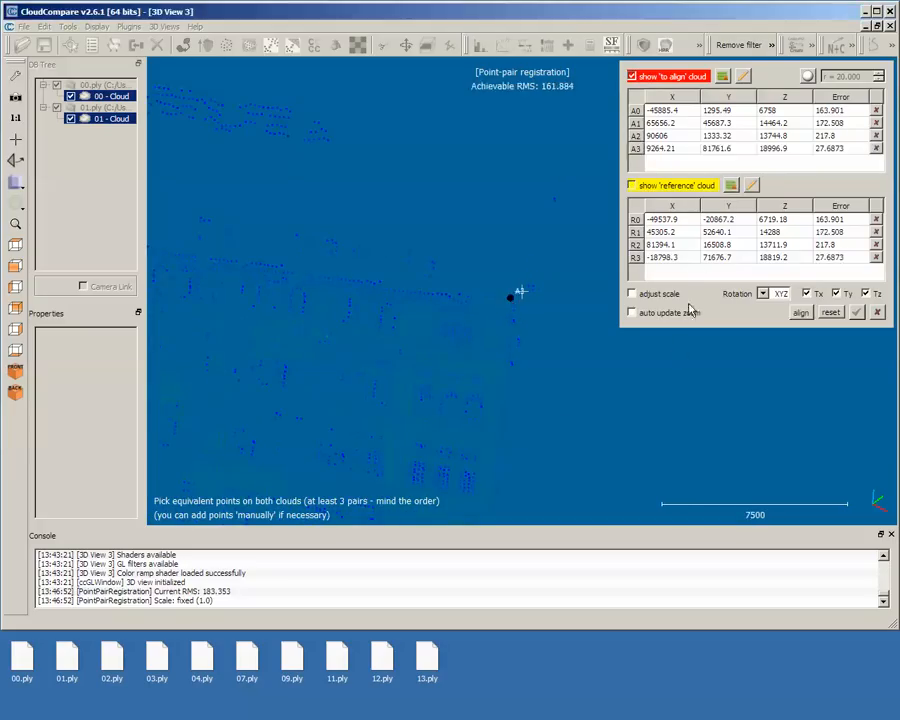
click(632, 186)
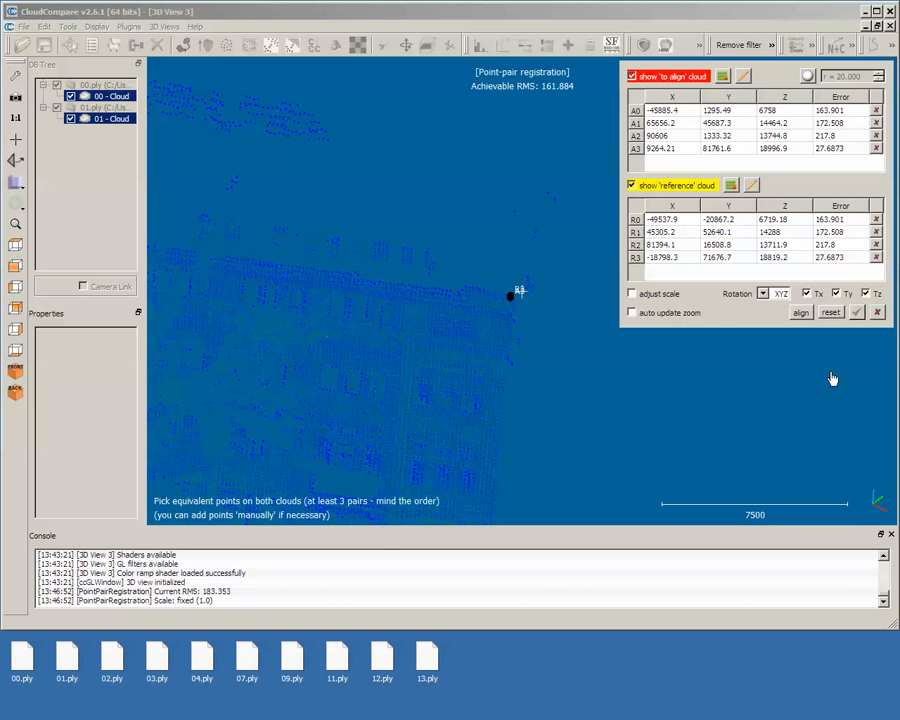
click(801, 314)
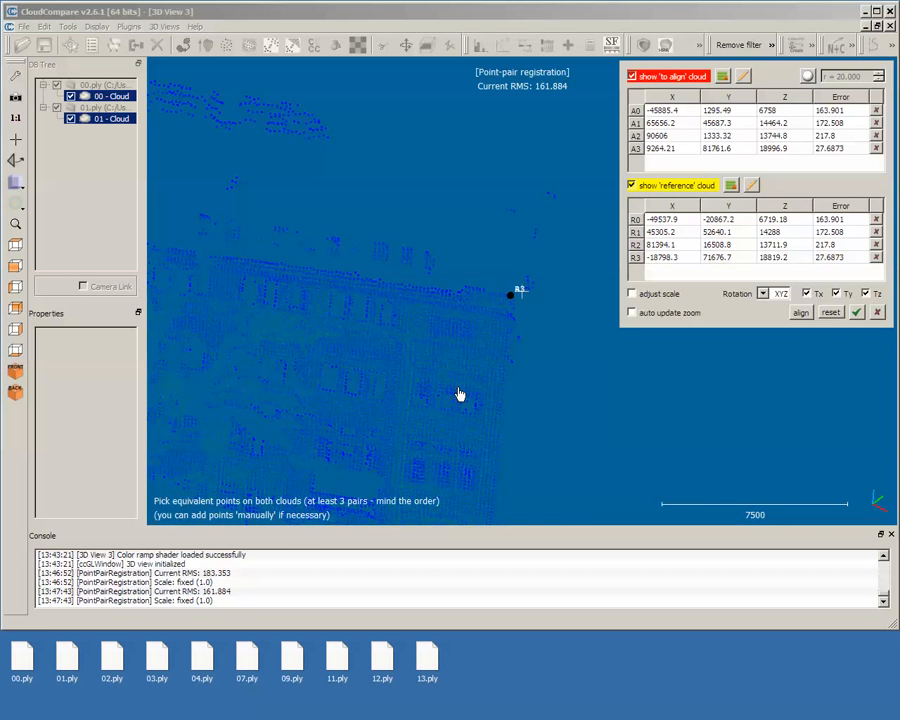
Step: Examine the realigned clouds from several sides, looking for a distinct building corner in an area without a point pair
scroll(459, 394, down, 5)
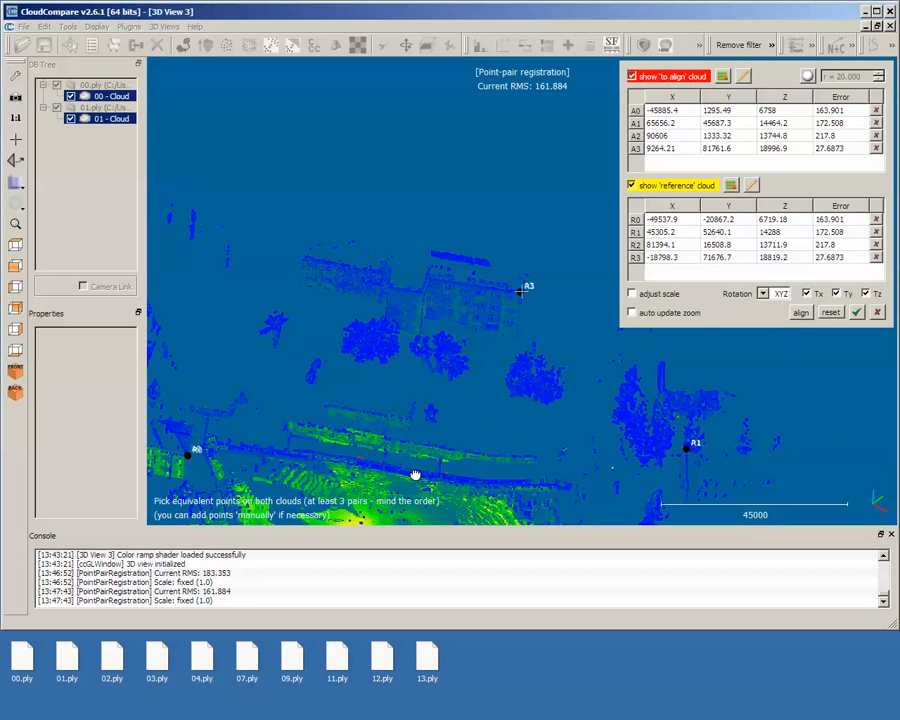
drag(415, 474, 877, 437)
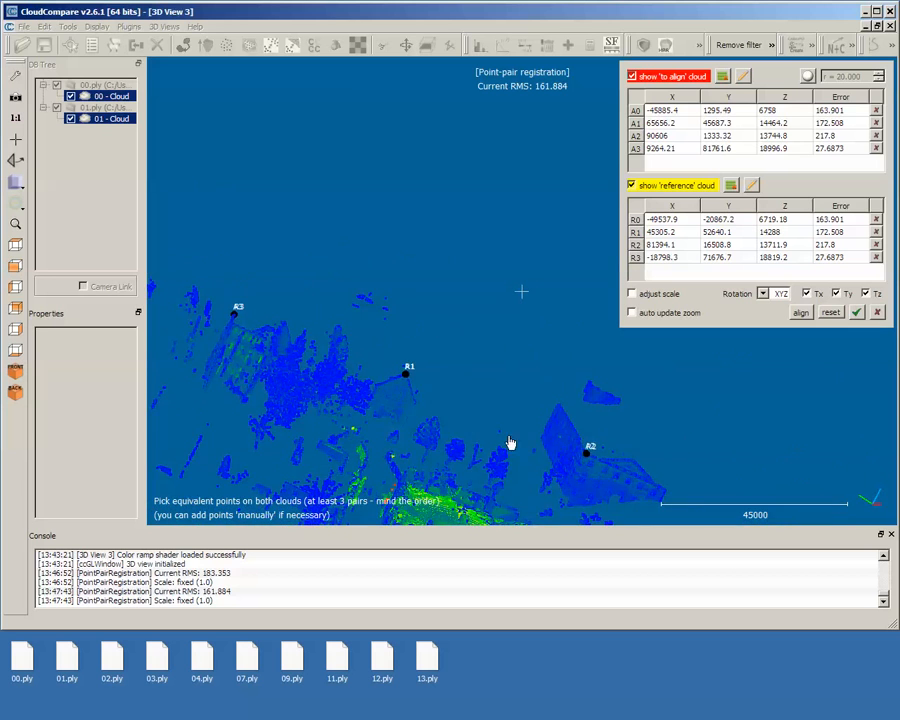
drag(509, 442, 361, 353)
right_drag(340, 358, 510, 432)
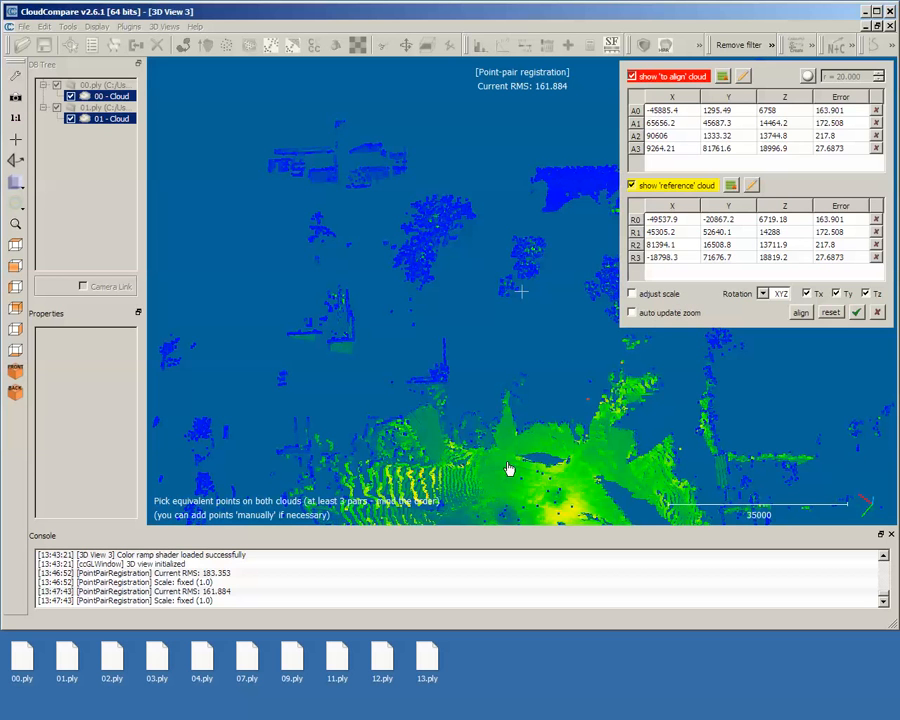
drag(508, 469, 400, 372)
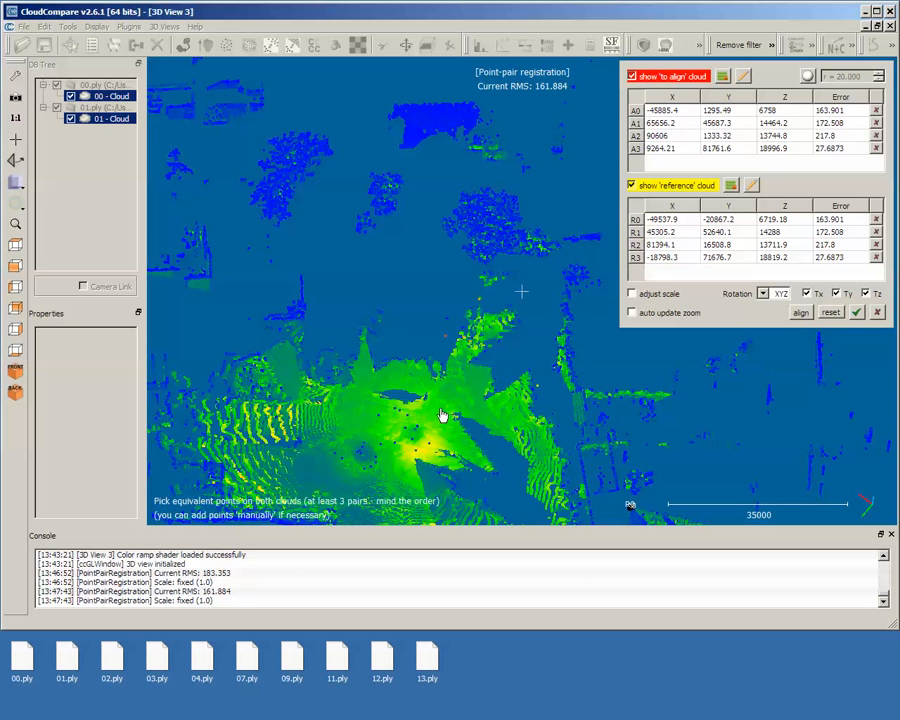
drag(435, 468, 494, 414)
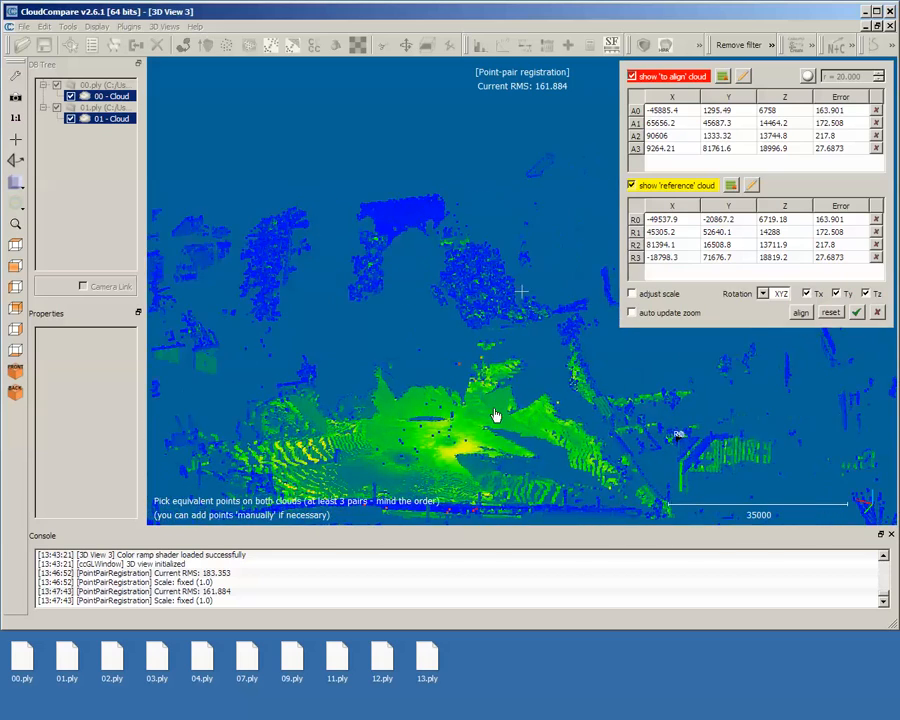
drag(484, 469, 167, 433)
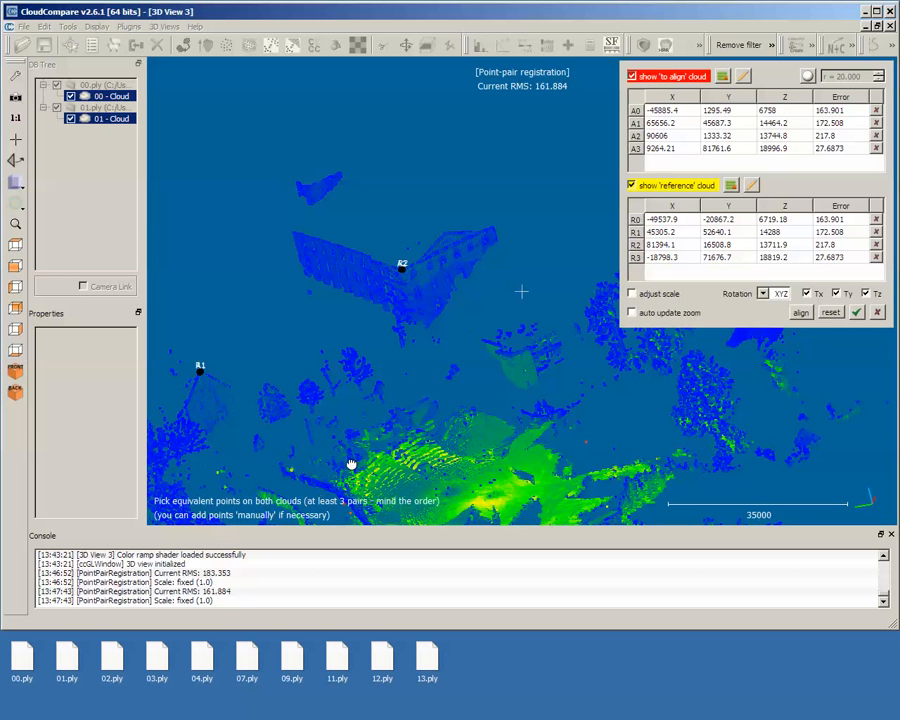
drag(351, 465, 502, 462)
drag(577, 434, 352, 243)
Step: Hide the to-align cloud and pick the upper inner corner of the small building, where its two walls meet, as the fifth reference point
scroll(388, 247, up, 13)
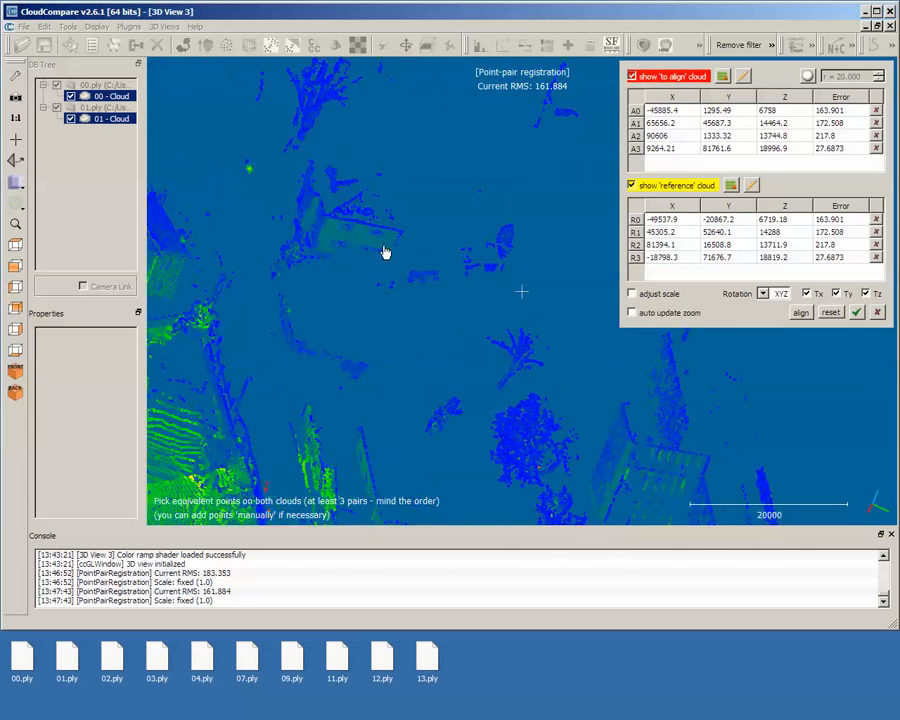
right_drag(275, 263, 609, 484)
scroll(525, 420, up, 6)
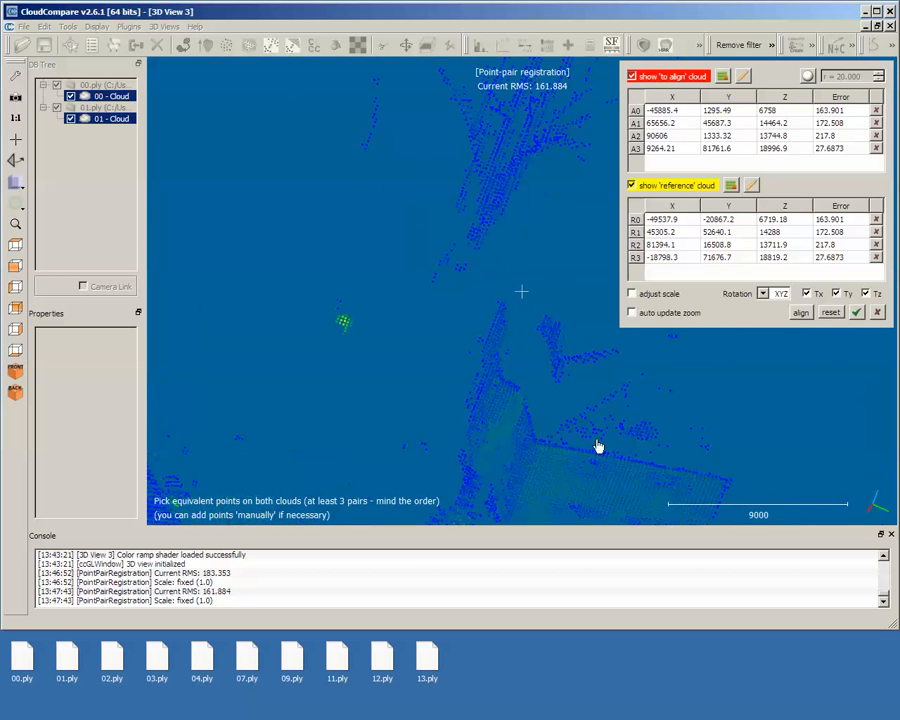
right_drag(597, 441, 452, 288)
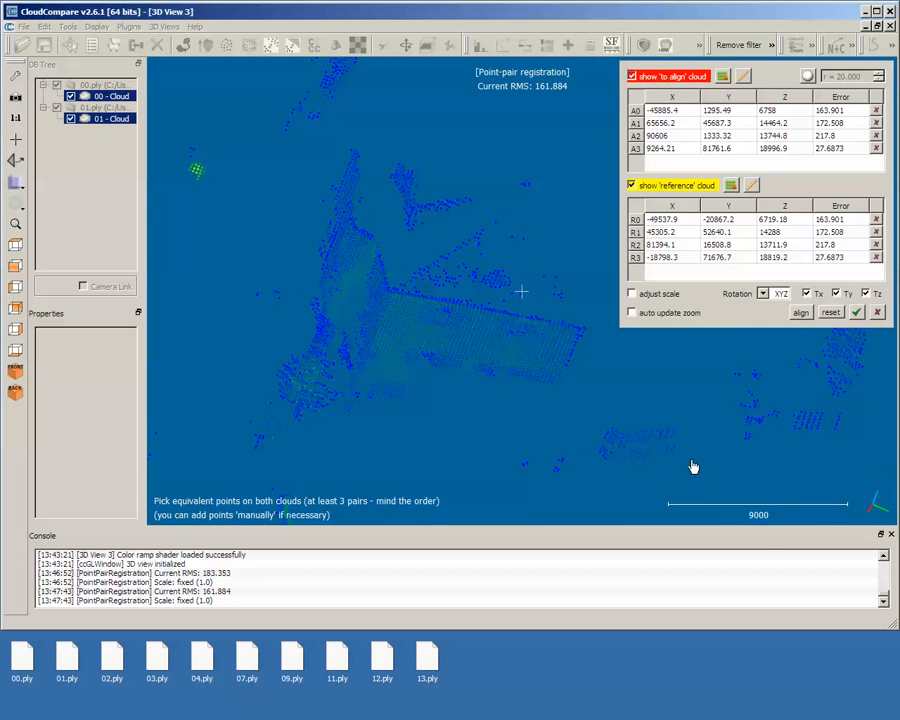
drag(693, 466, 550, 378)
scroll(323, 330, up, 3)
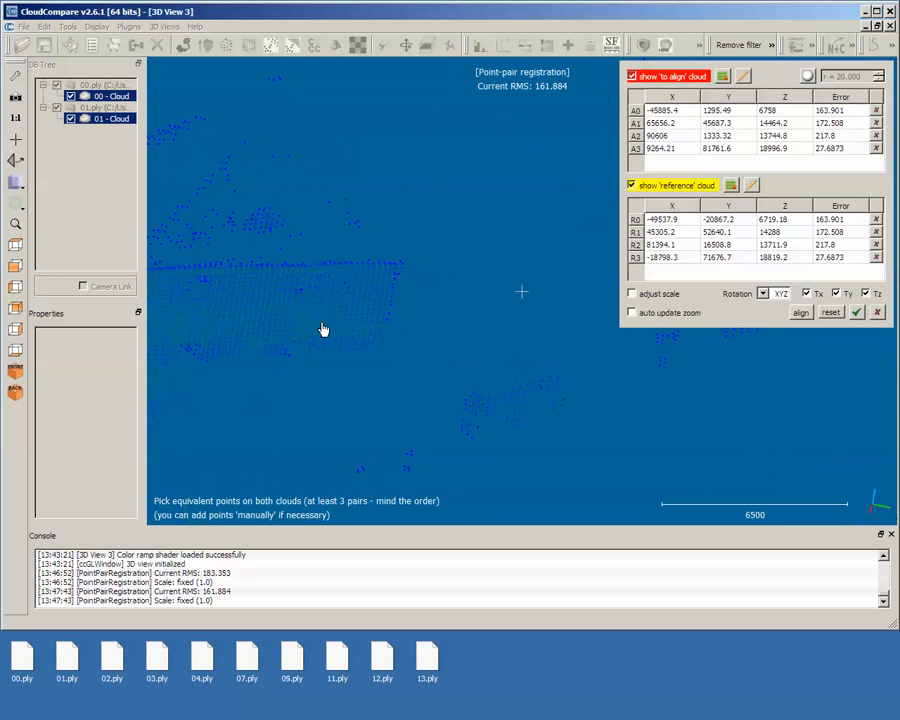
right_drag(323, 330, 663, 430)
scroll(538, 426, up, 6)
right_drag(462, 445, 465, 352)
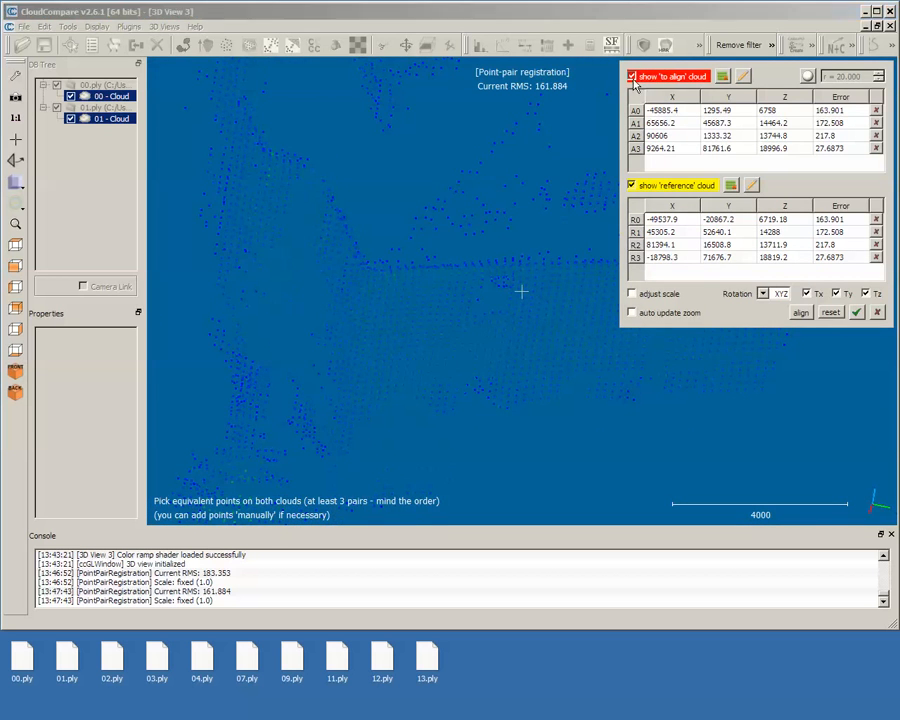
drag(371, 319, 370, 309)
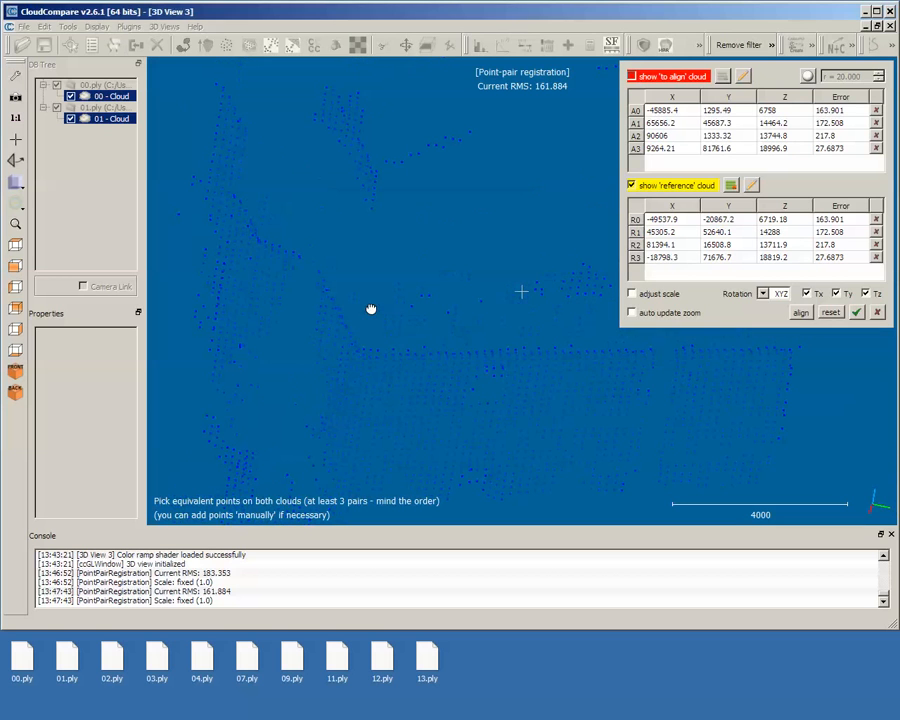
click(370, 355)
Step: Pick the matching small-building corner on the to-align cloud alone as its fifth point and realign the clouds with all five pairs
click(633, 78)
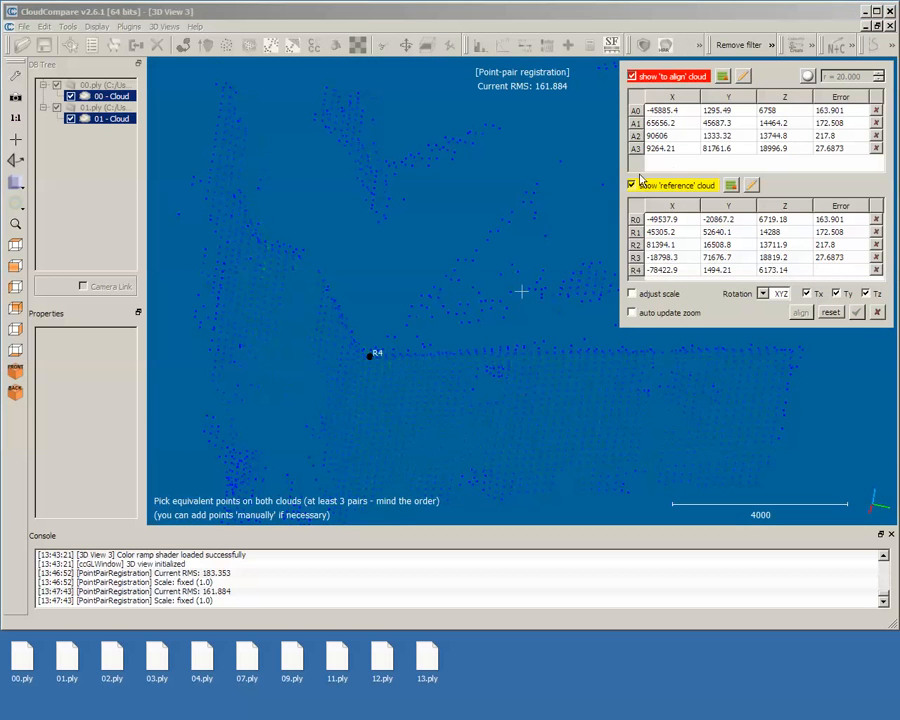
click(632, 186)
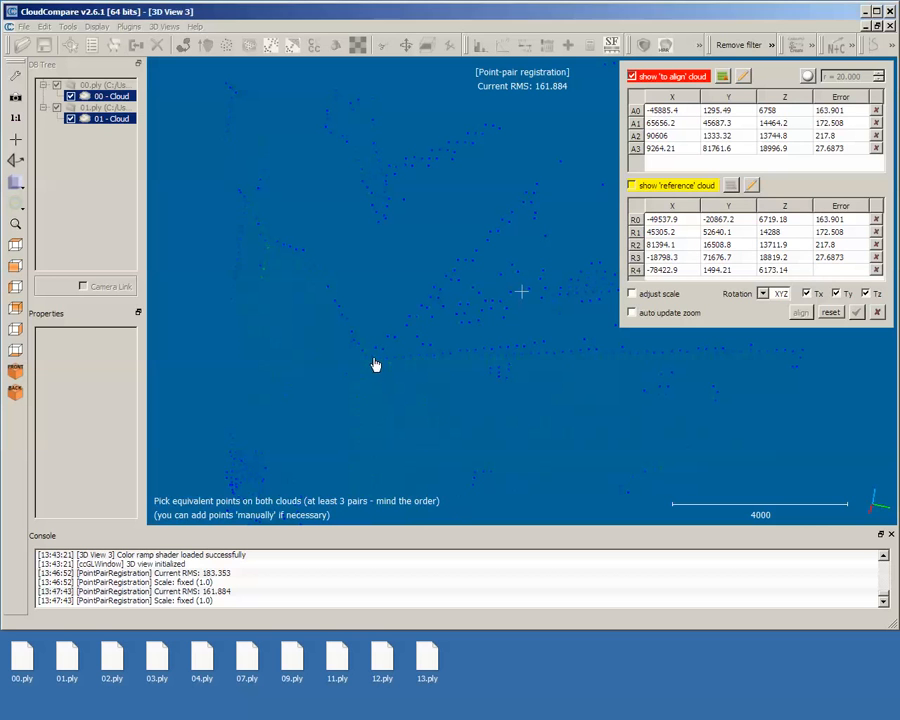
click(373, 357)
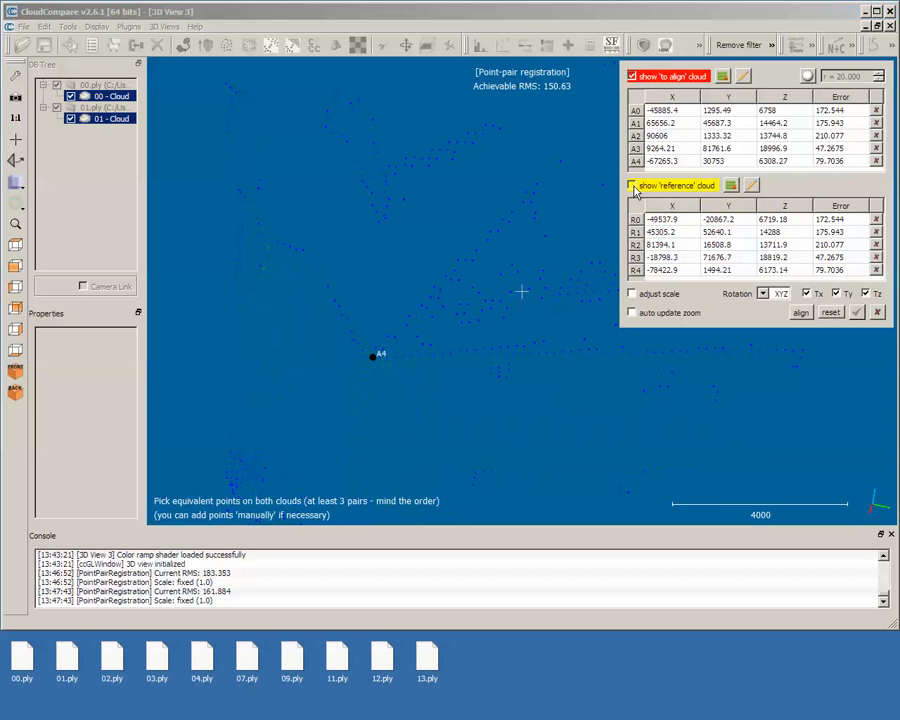
click(802, 313)
Step: Examine the registration of both clouds from the side and from above, checking the central ground and the boundary walls
scroll(446, 405, down, 10)
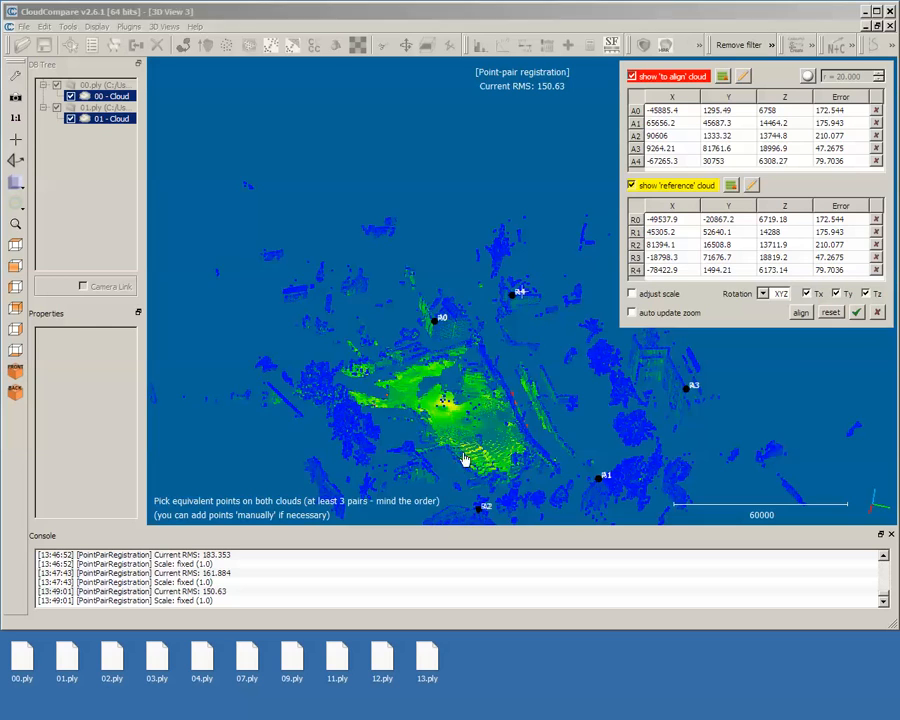
drag(463, 460, 571, 356)
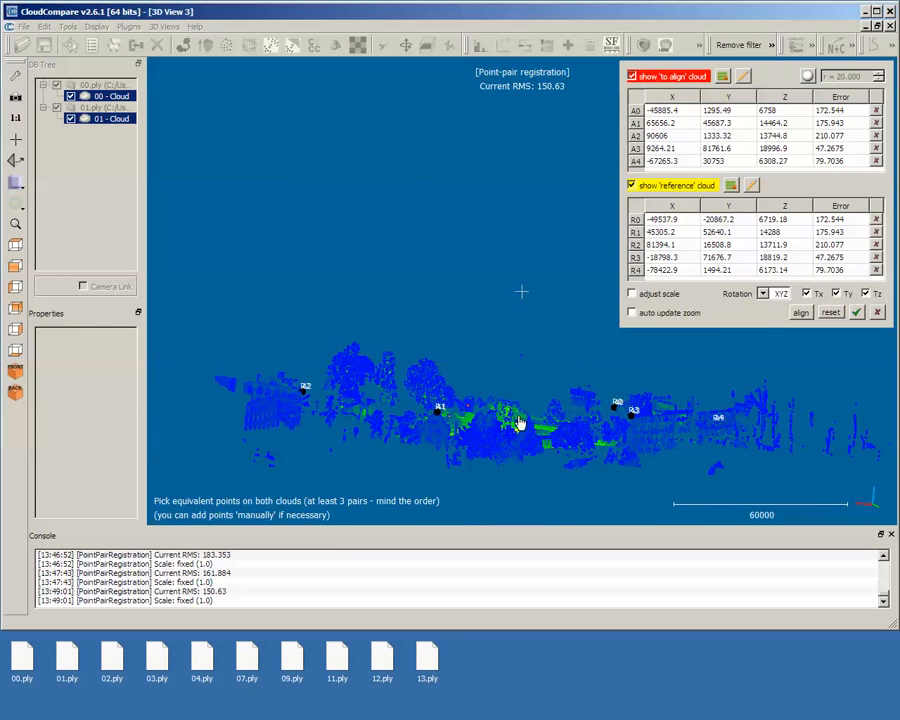
drag(498, 409, 532, 540)
scroll(536, 448, up, 10)
right_drag(470, 348, 375, 195)
drag(440, 335, 485, 475)
scroll(422, 363, up, 7)
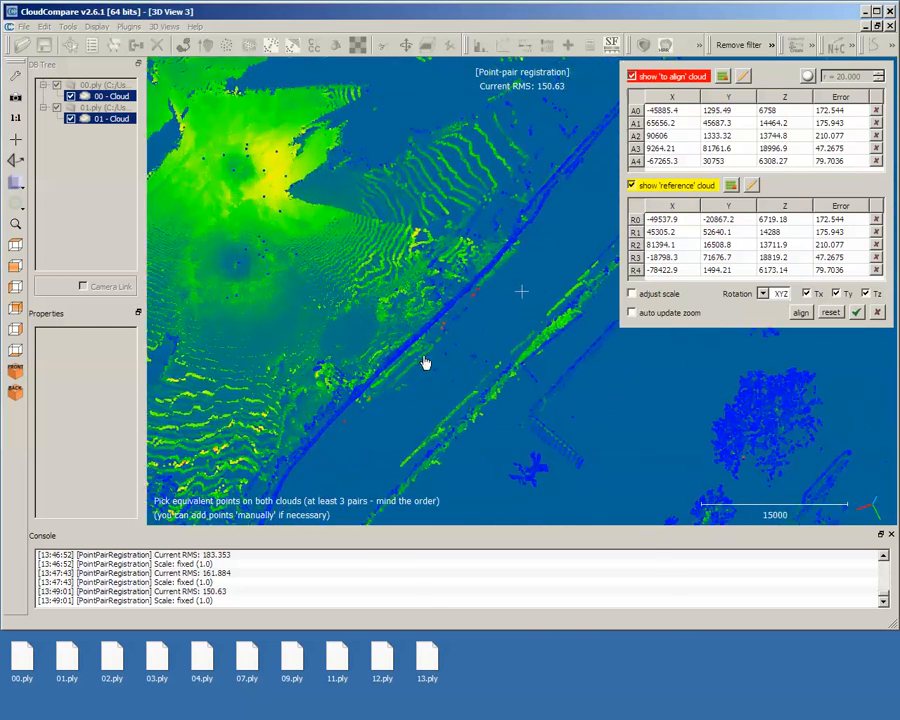
scroll(425, 362, up, 5)
drag(382, 402, 398, 284)
right_drag(366, 360, 612, 350)
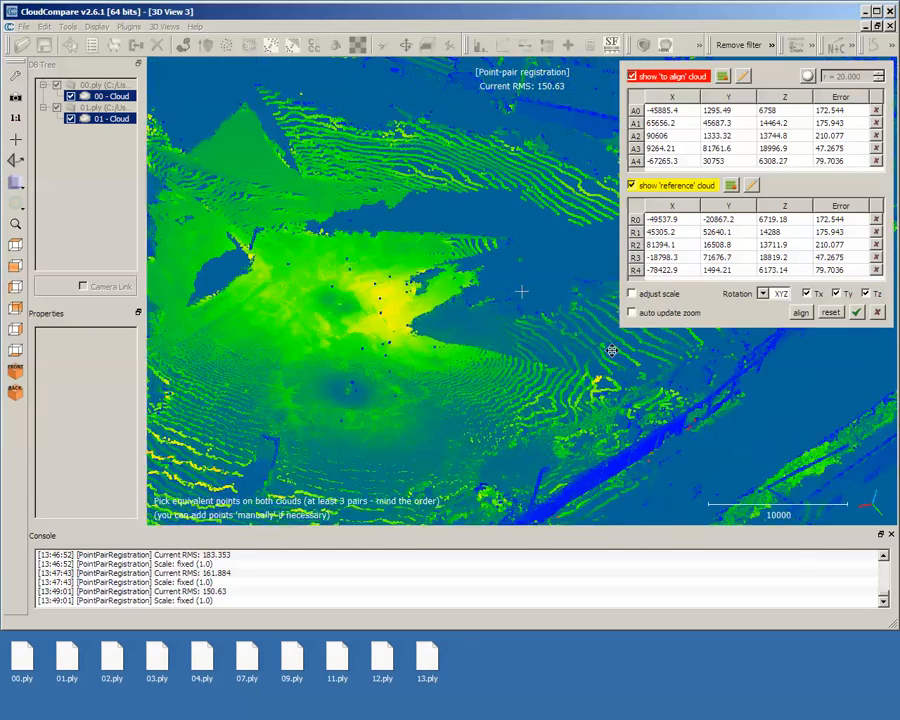
drag(612, 350, 568, 331)
Step: Reduce the default point size of the 3D view by two steps
mouse_move(238, 77)
click(278, 76)
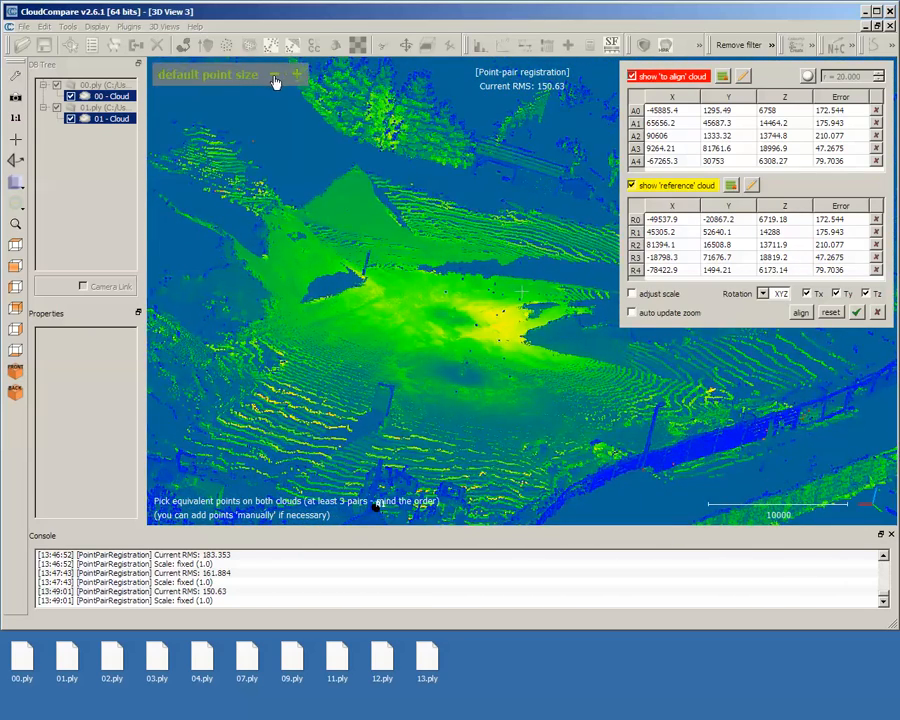
click(278, 76)
Step: Check the overlap on the central ground once more and accept the five-pair registration
drag(518, 385, 440, 451)
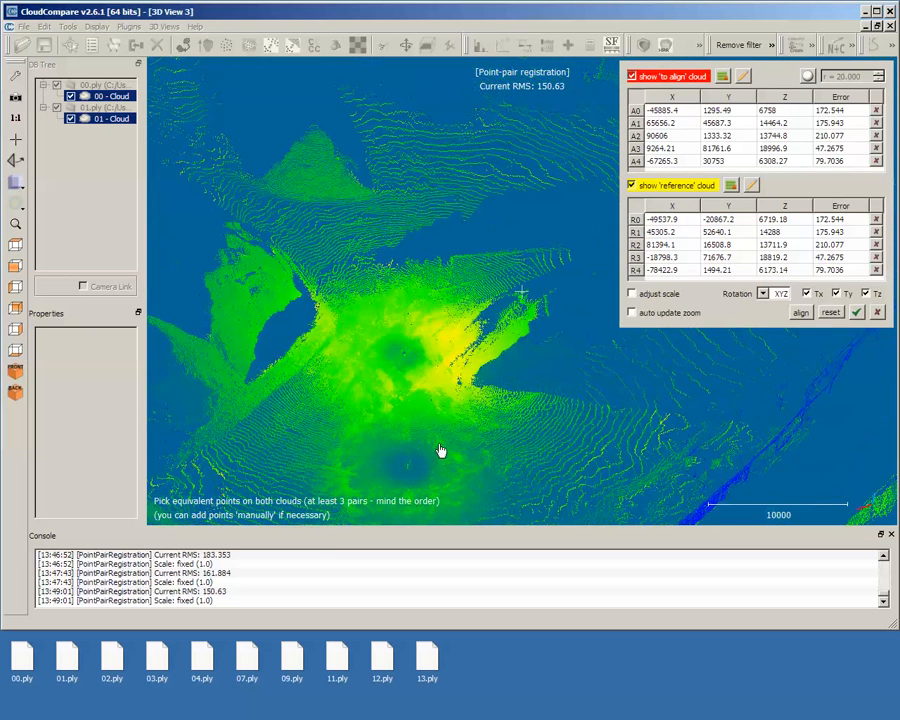
click(856, 312)
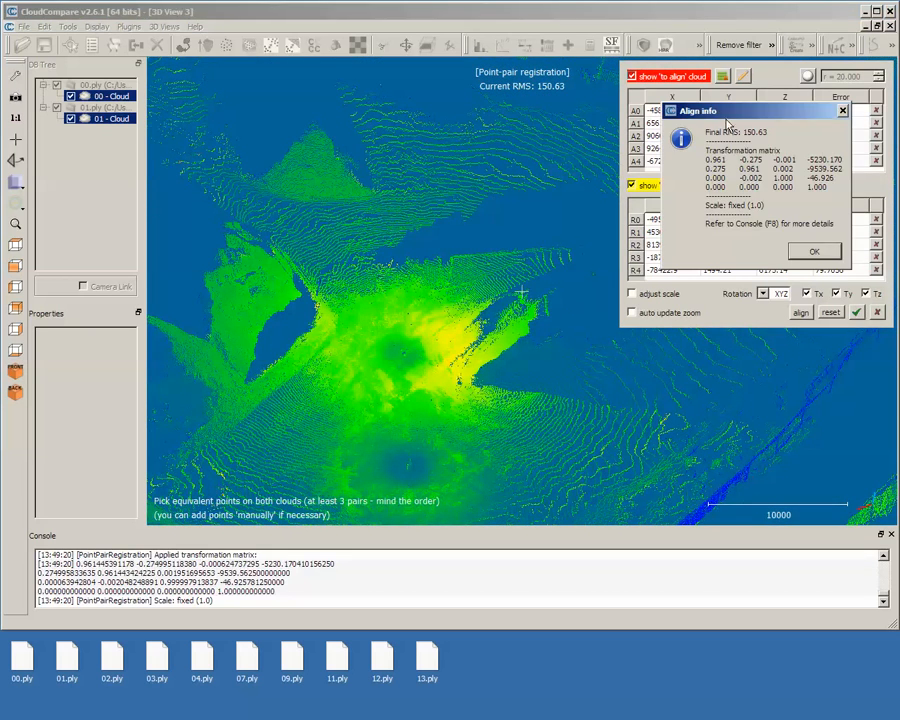
Step: Dismiss the alignment summary and inspect the central ground where the registered clouds 00 and 01 overlap
click(813, 253)
scroll(524, 303, up, 15)
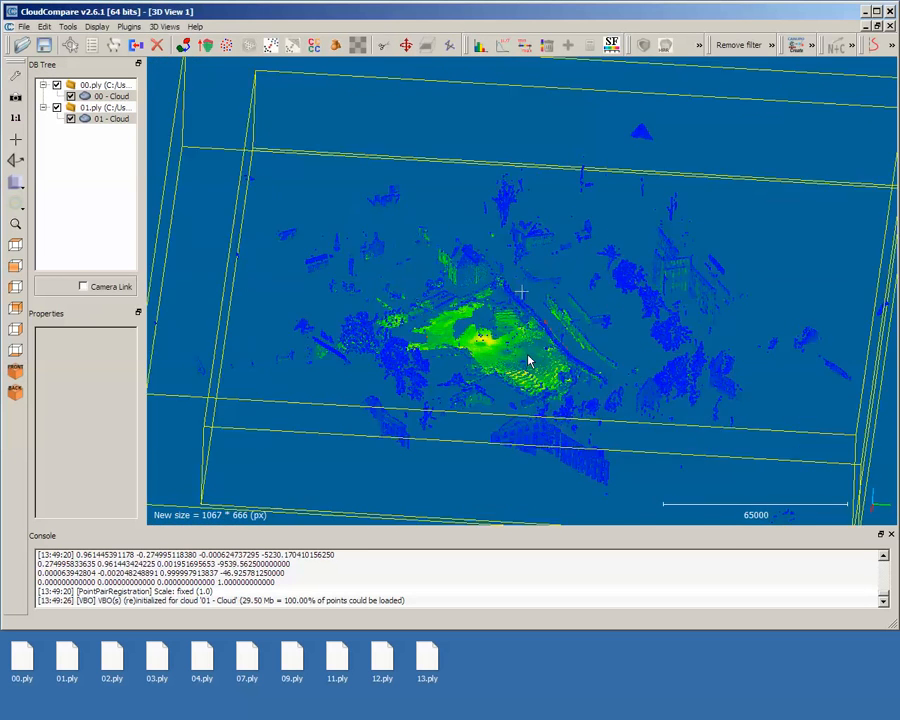
scroll(581, 303, up, 6)
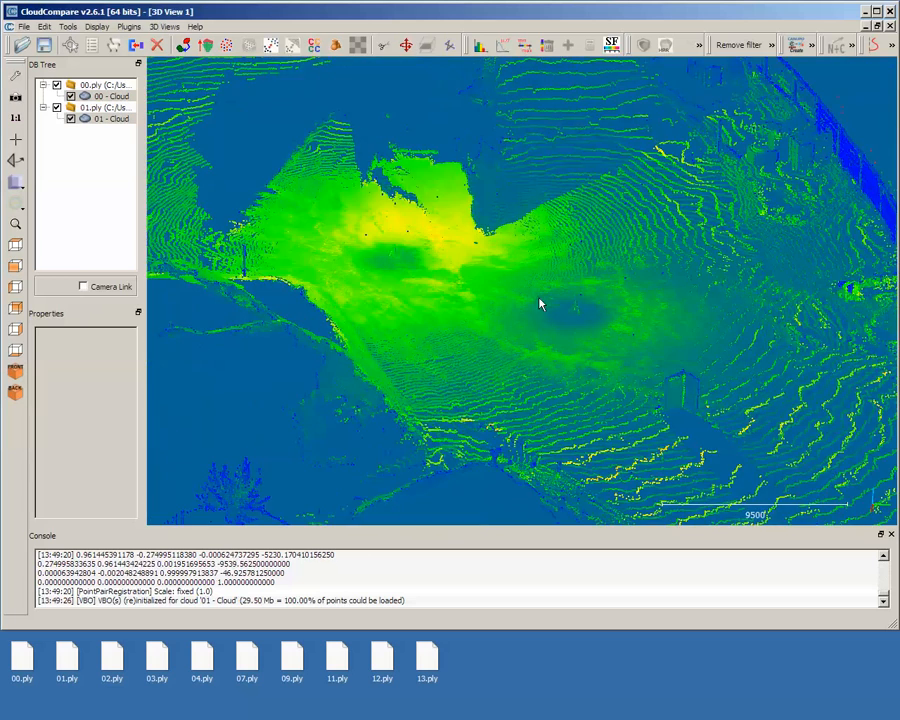
right_drag(579, 278, 530, 350)
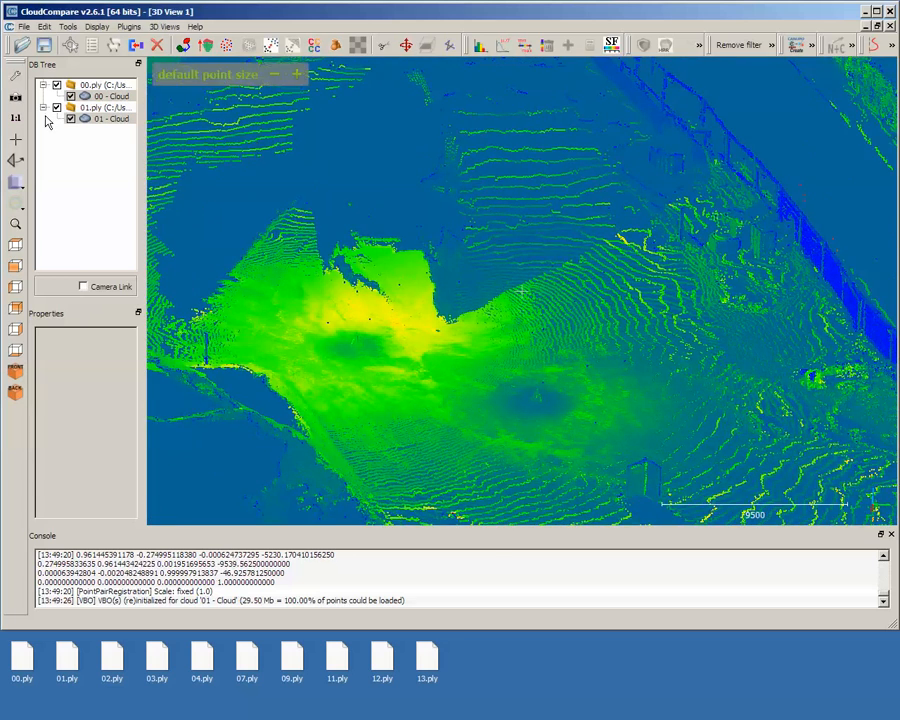
Step: Hide cloud 01 to view reference cloud 00 alone over the central ground, and show cloud 01 again
click(71, 119)
scroll(510, 315, down, 6)
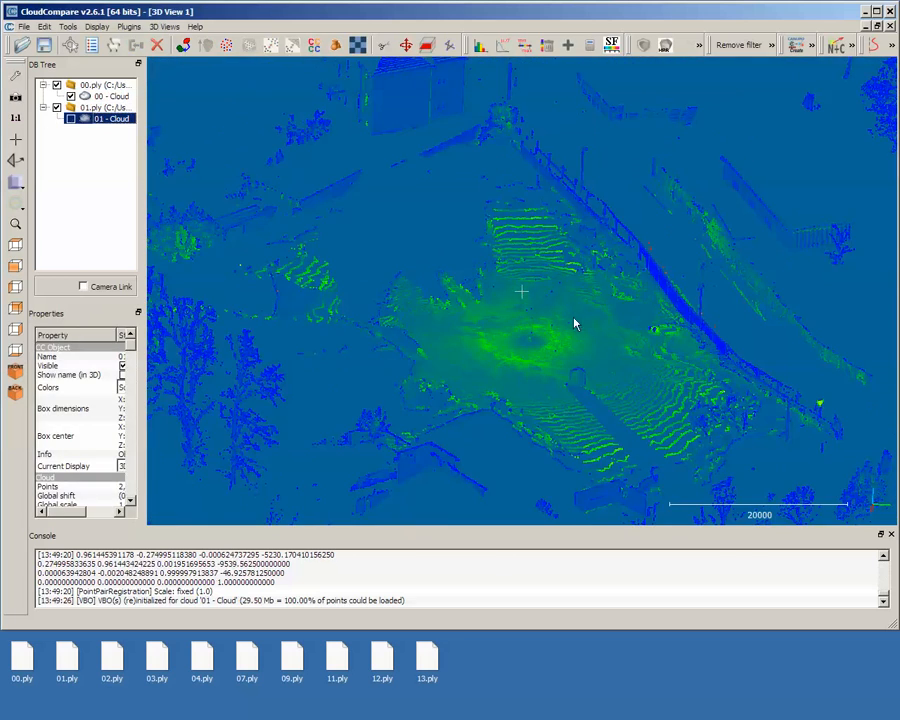
scroll(522, 350, up, 8)
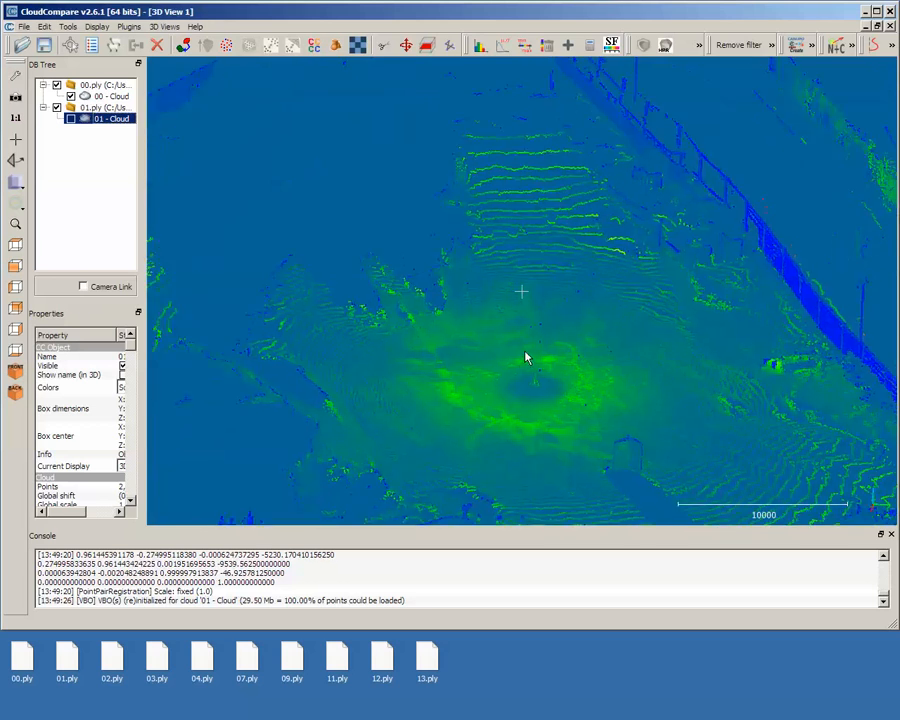
click(70, 119)
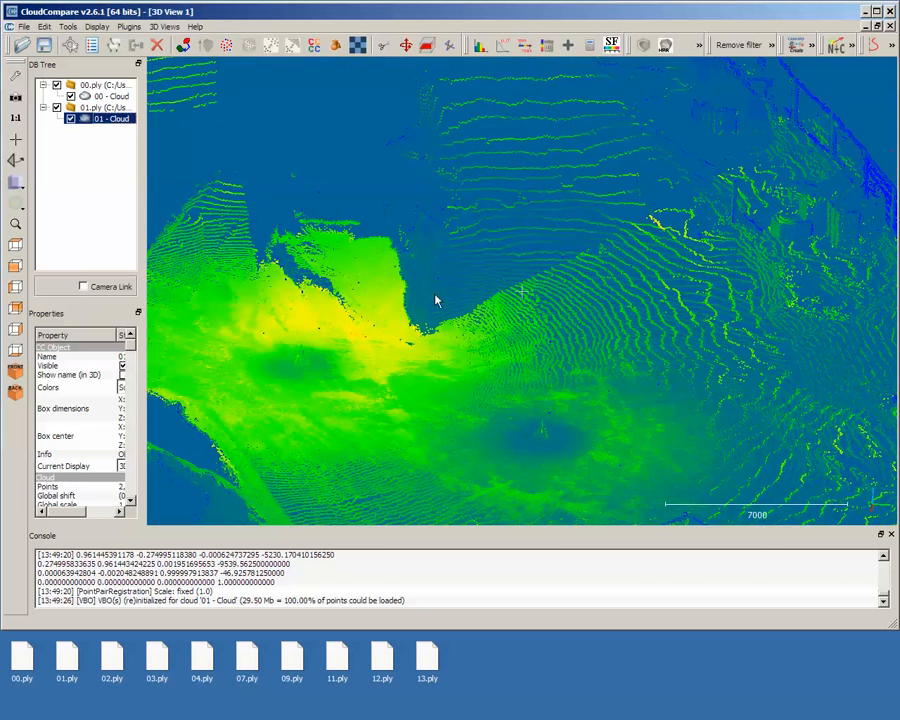
Step: Compare the buildings and ground with cloud 01 hidden and shown again, from low and raised oblique views
drag(380, 438, 897, 378)
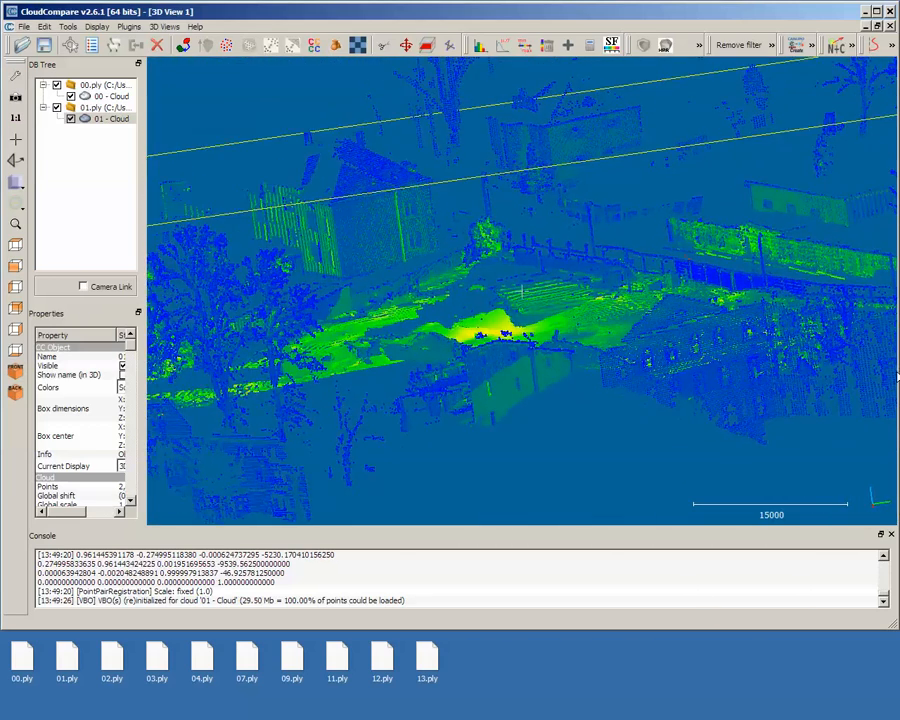
click(71, 119)
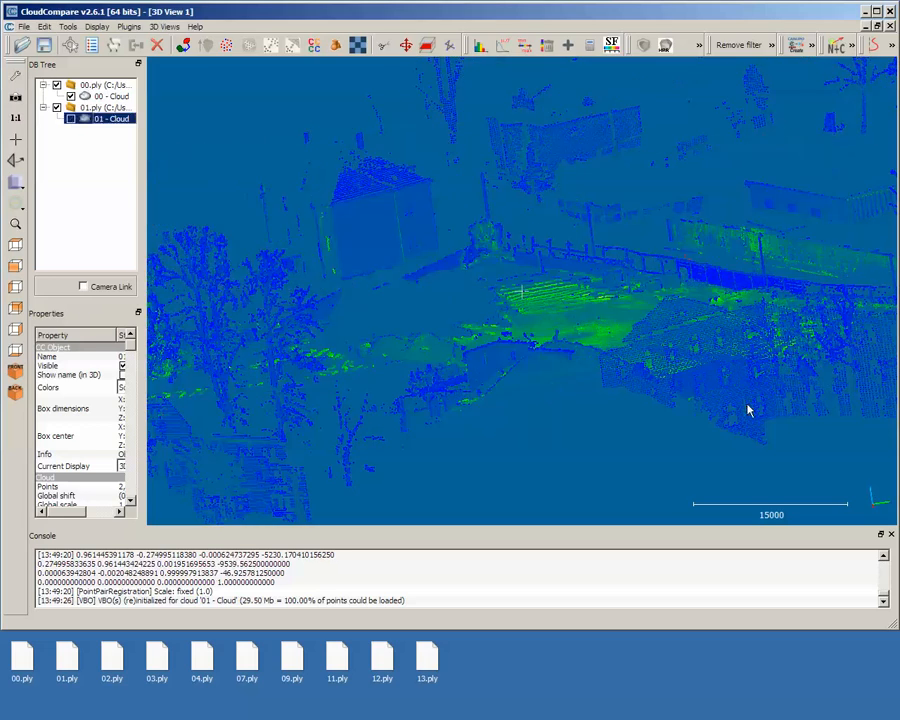
drag(747, 410, 526, 313)
right_drag(526, 313, 573, 361)
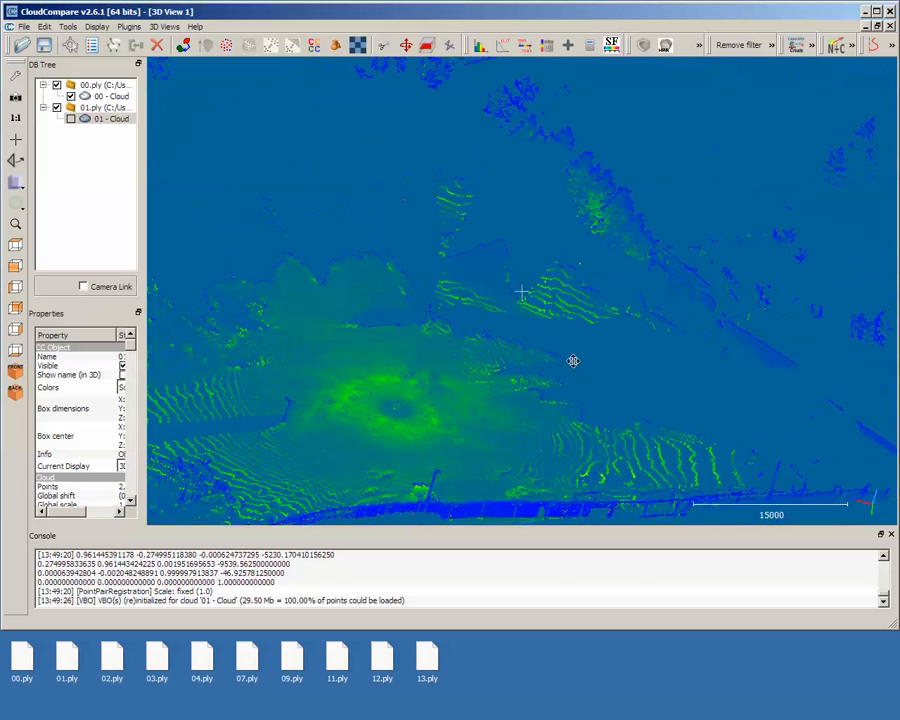
click(105, 119)
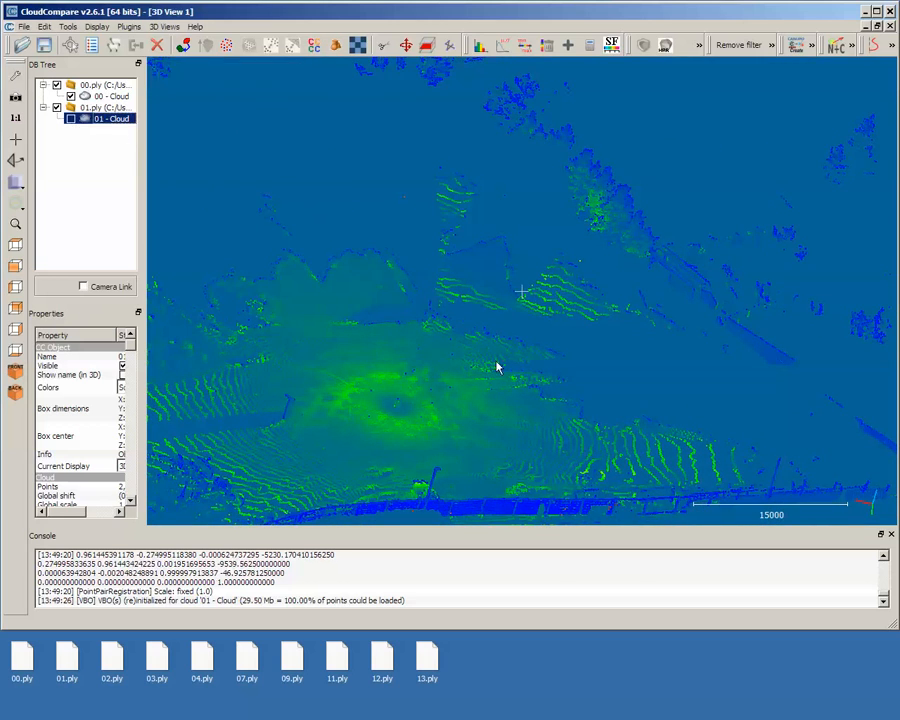
click(70, 120)
Step: Examine the combined clouds 00 and 01 from several sides and from above, checking the ground, walls and buildings
drag(512, 424, 284, 364)
drag(639, 378, 511, 442)
drag(363, 457, 282, 189)
scroll(548, 323, down, 5)
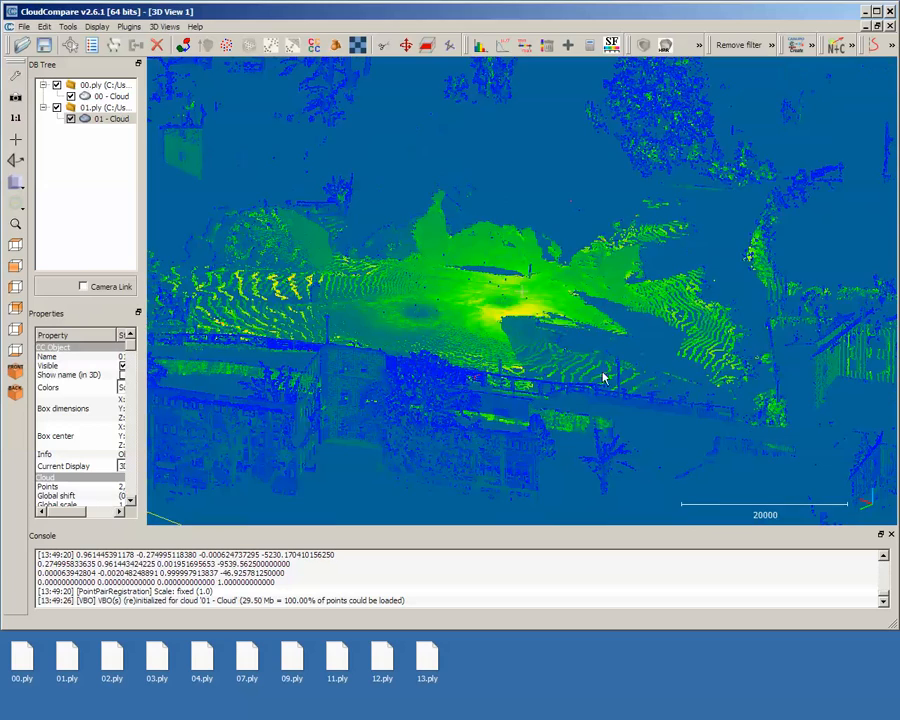
drag(546, 331, 588, 353)
drag(382, 301, 880, 340)
scroll(657, 430, up, 5)
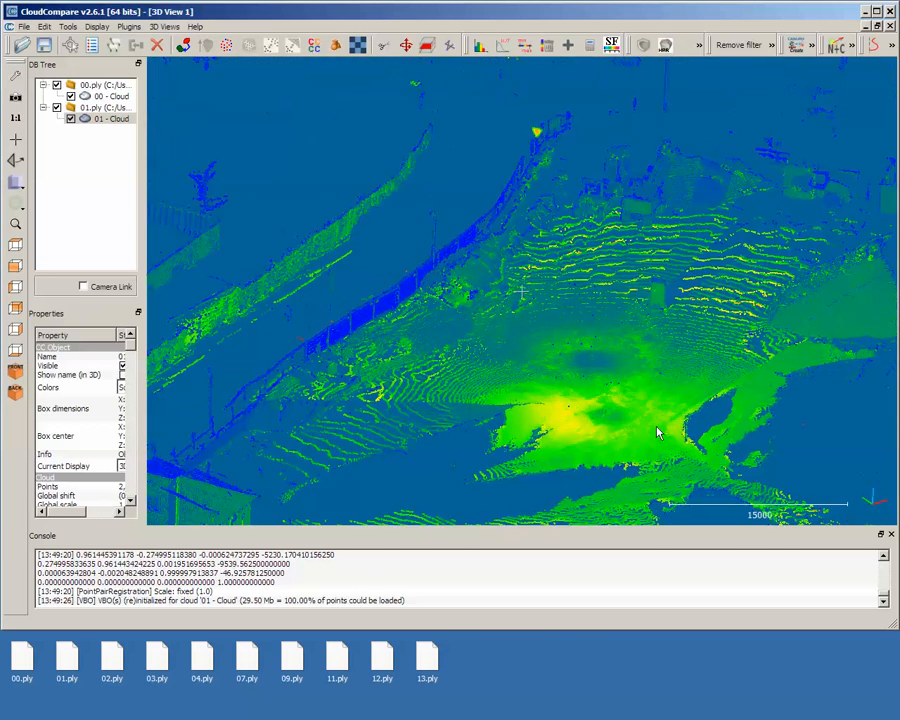
right_drag(666, 438, 634, 276)
drag(588, 322, 588, 377)
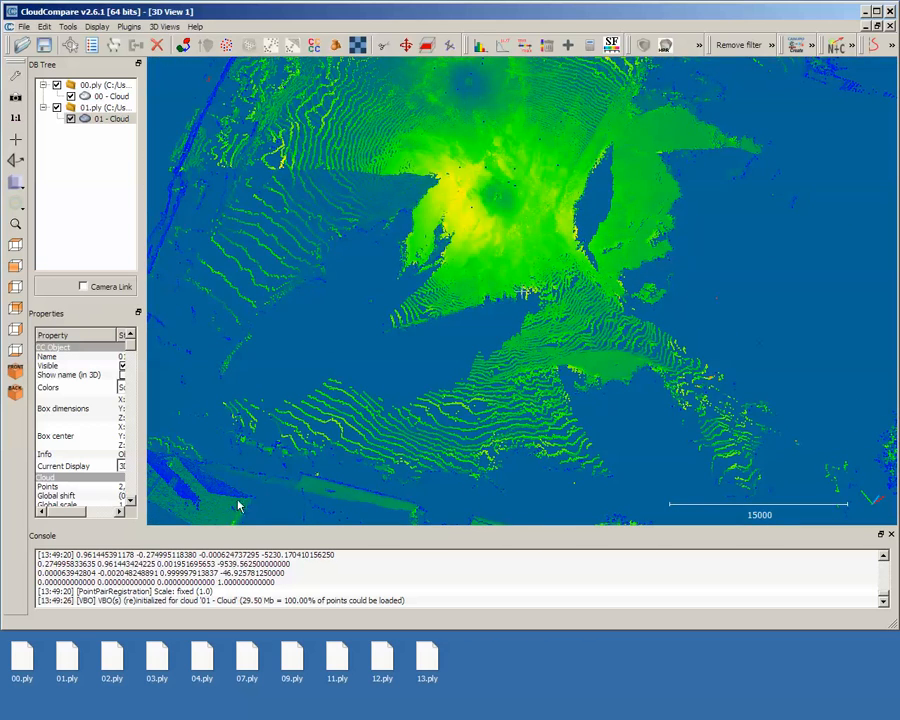
Step: Load the scan file 02.ply with the proposed PLY property assignments, keeping the vertex intensity as scalar
click(116, 665)
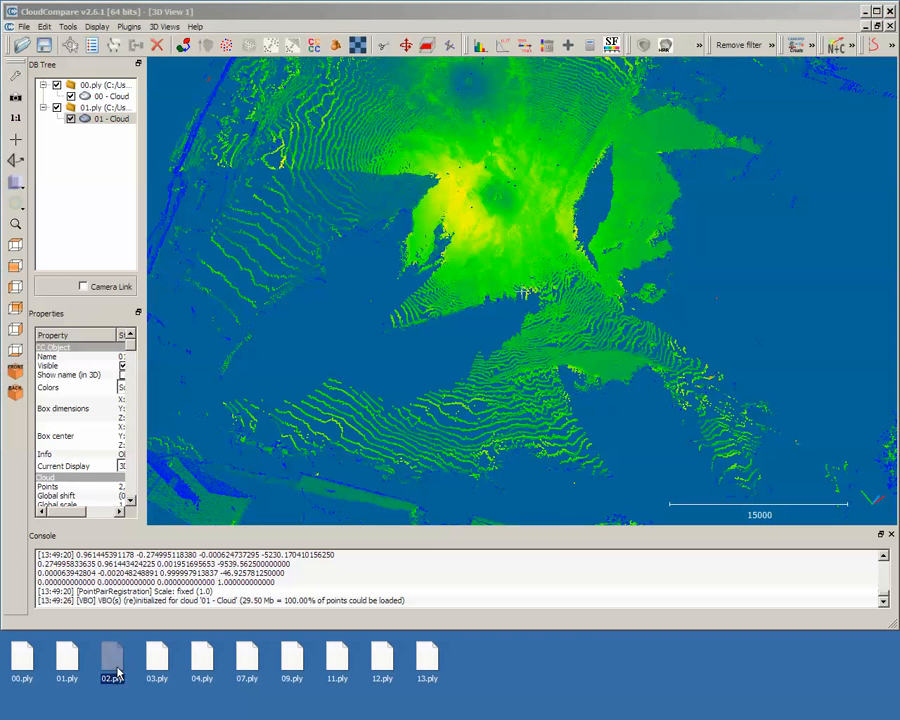
drag(490, 298, 488, 291)
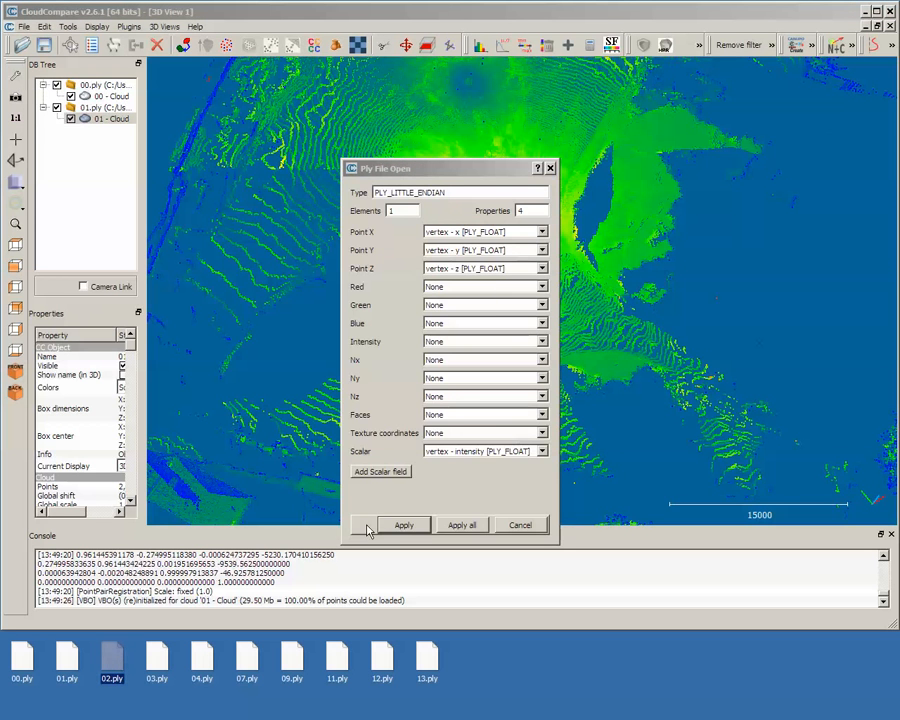
click(404, 527)
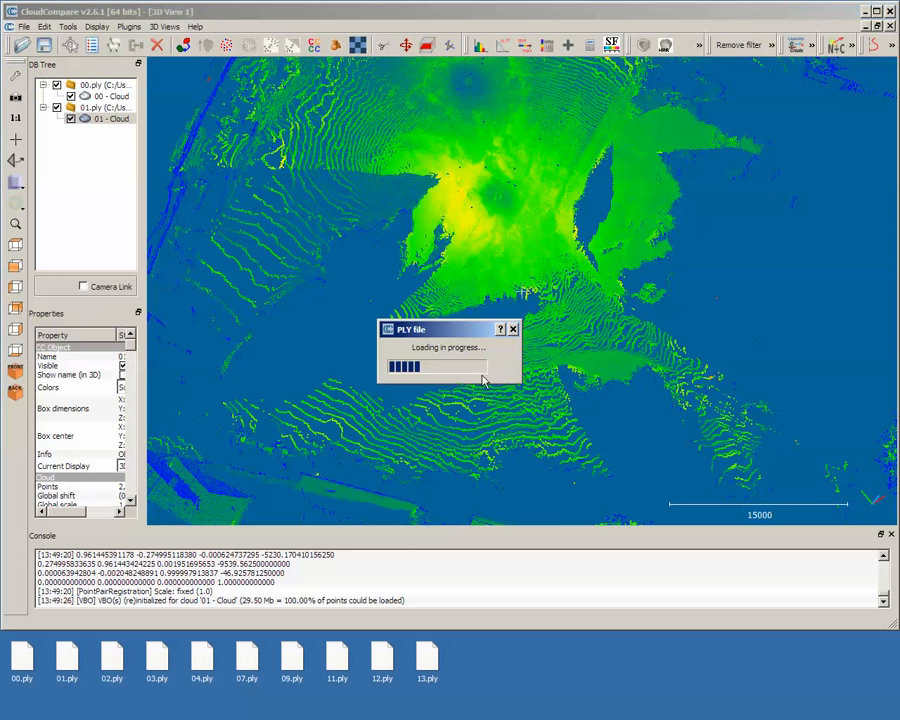
drag(546, 432, 510, 300)
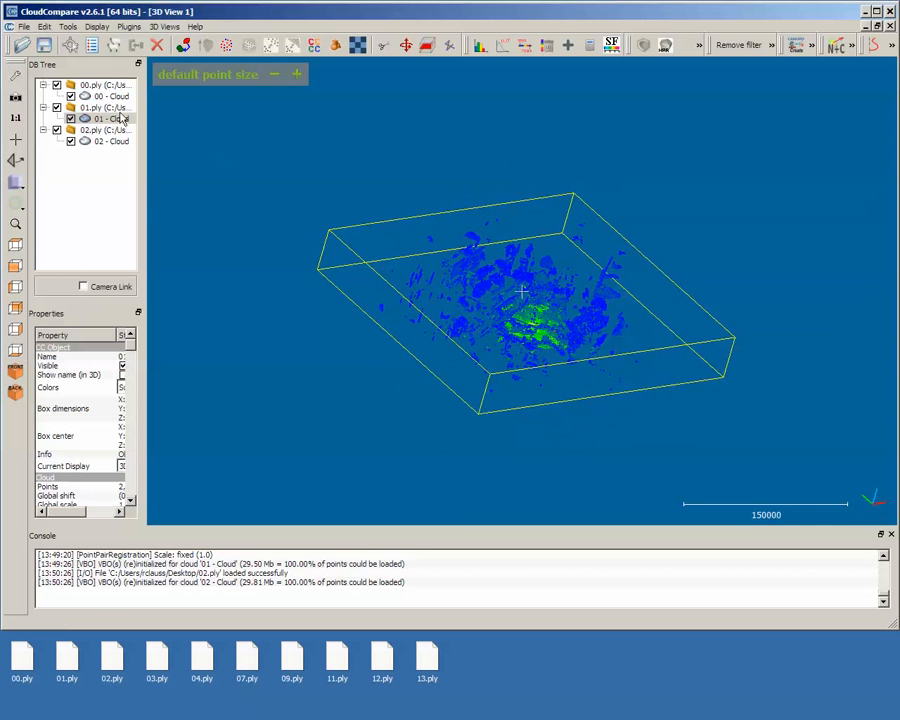
Step: Hide cloud 01 and view clouds 00 and 02 together from above, centred on the shared ground area
click(70, 119)
drag(389, 328, 425, 416)
scroll(524, 323, up, 10)
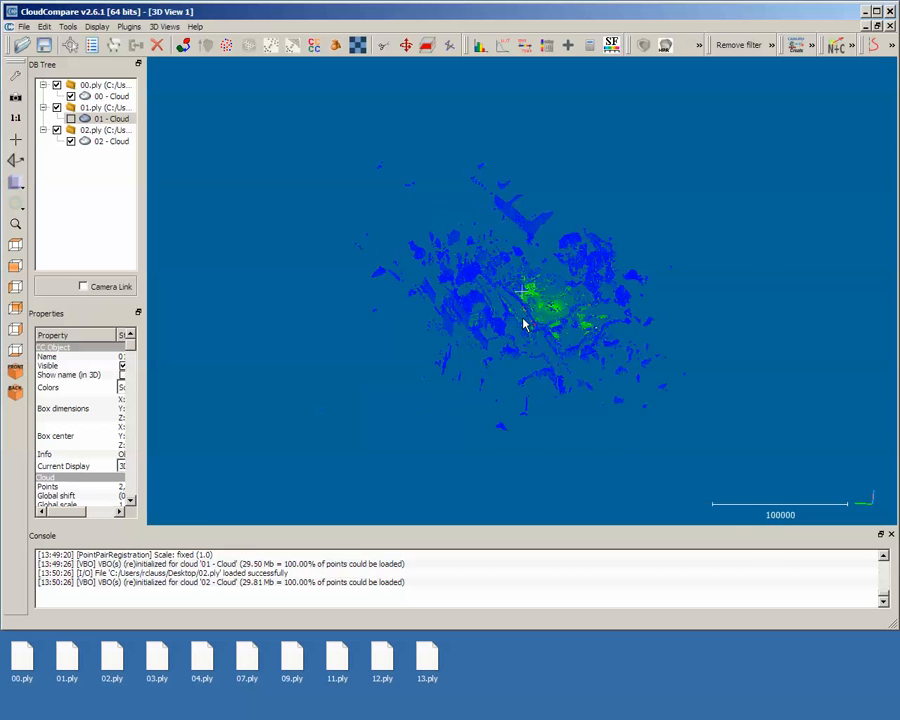
right_drag(623, 387, 454, 354)
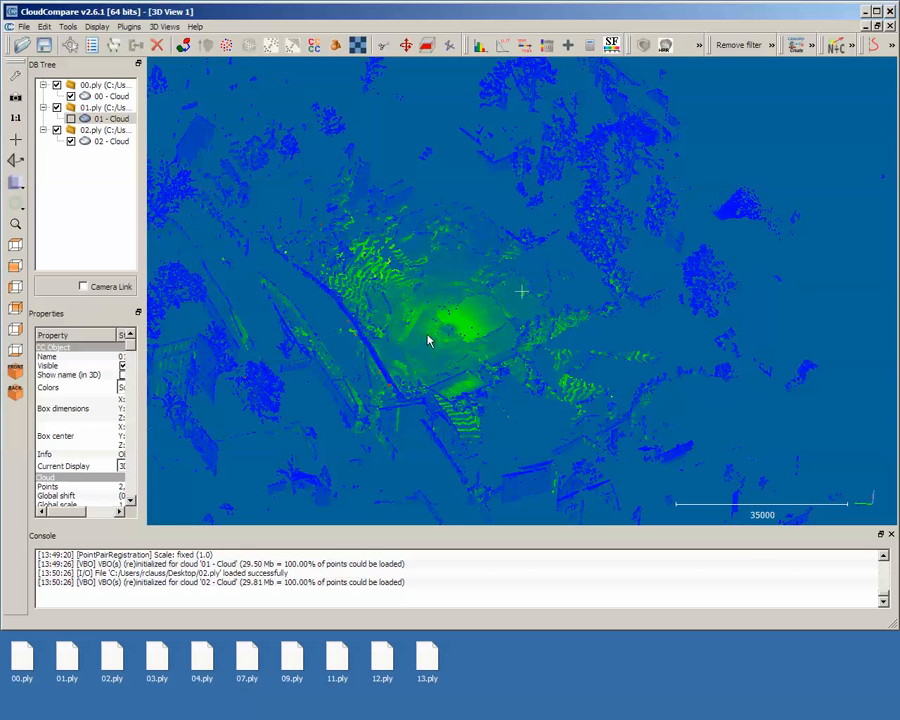
drag(421, 344, 97, 182)
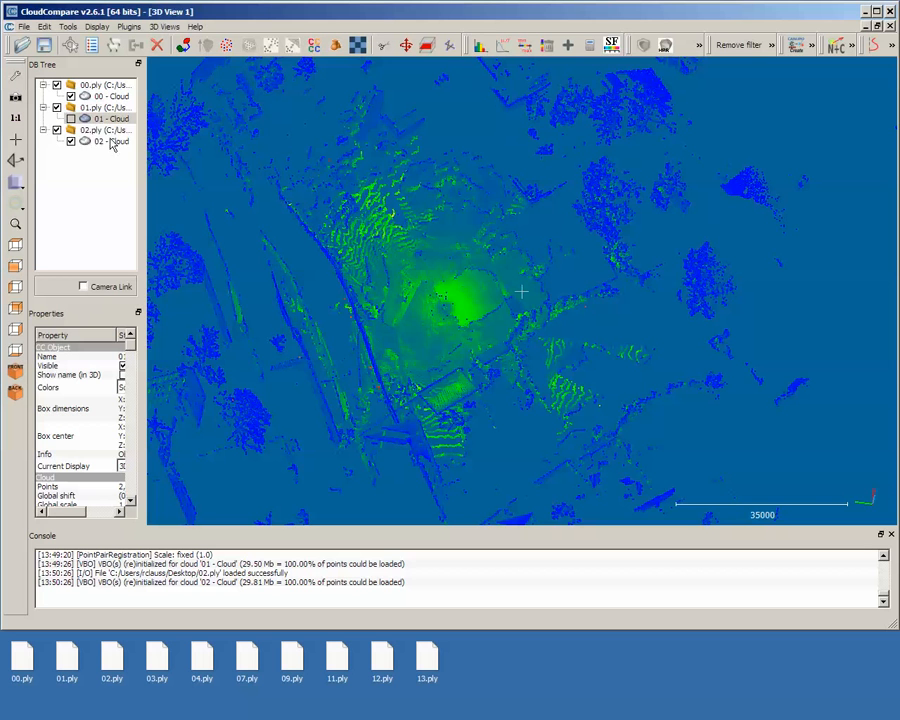
Step: Select cloud 02 and switch its visibility off and on twice to compare its position with cloud 00
click(112, 141)
click(70, 141)
click(70, 142)
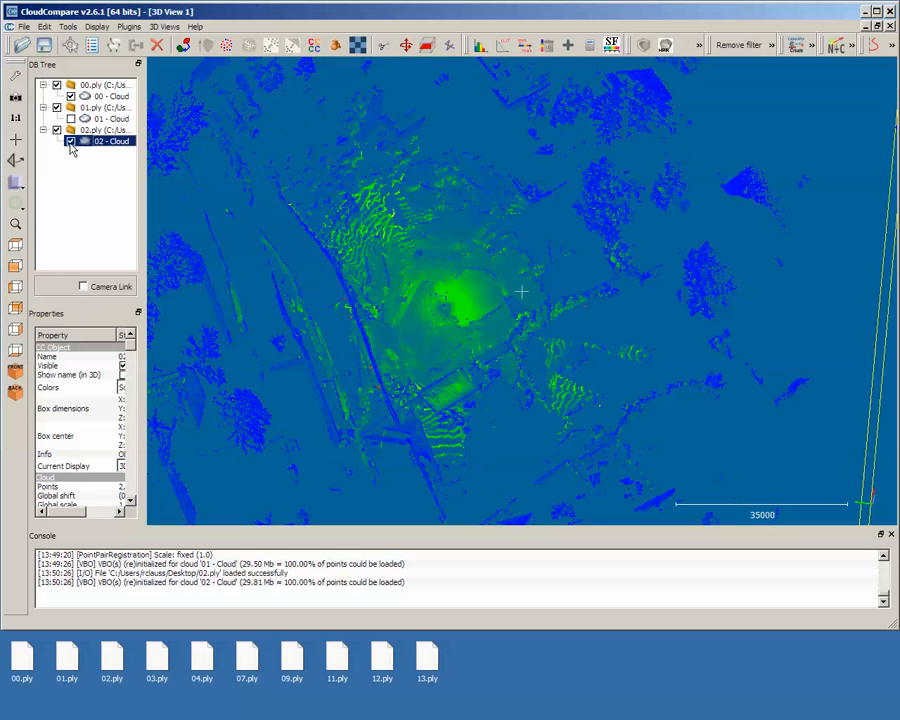
click(70, 141)
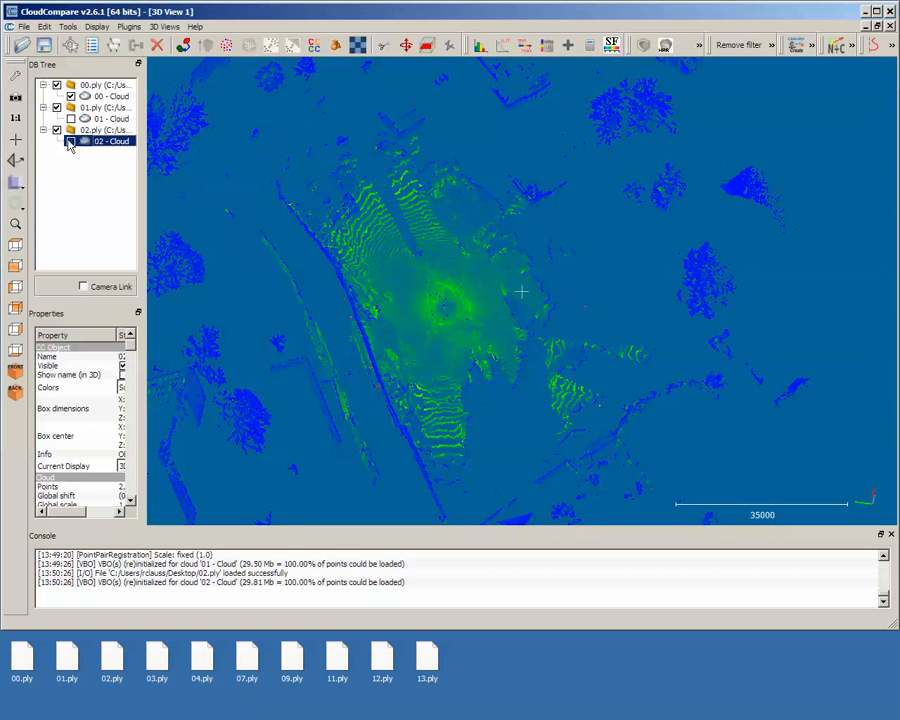
click(70, 141)
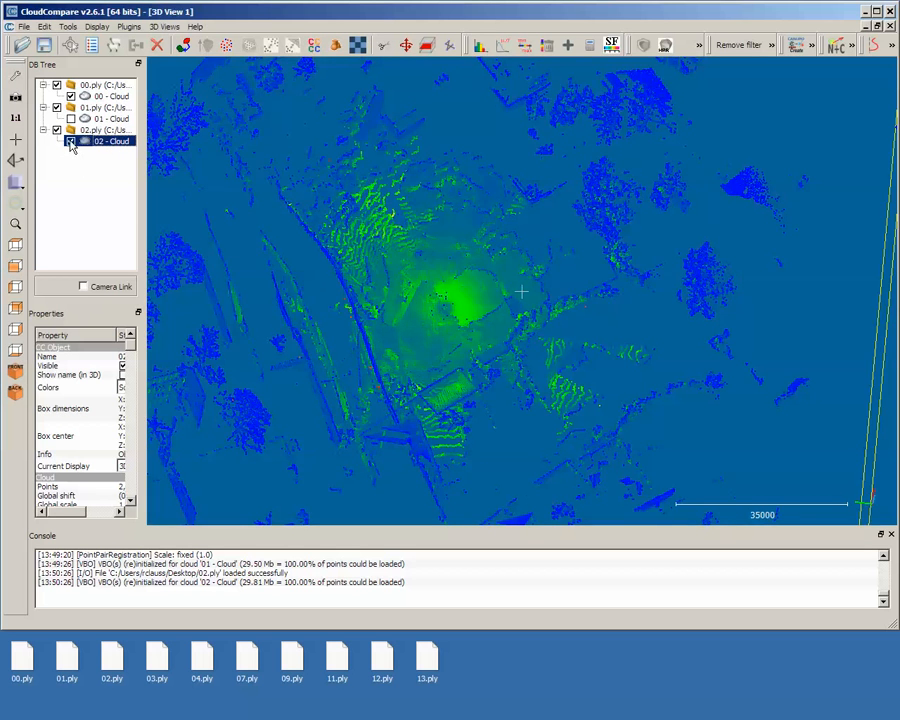
Step: Set the top view and compare the full extent of clouds 00 and 02, toggling cloud 02's visibility
click(15, 246)
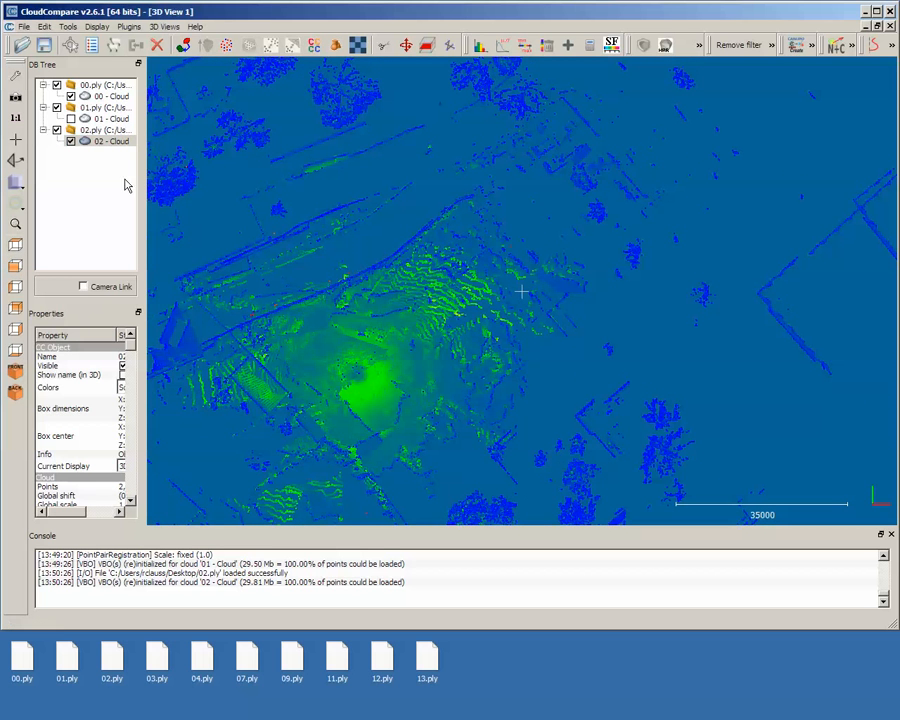
click(68, 143)
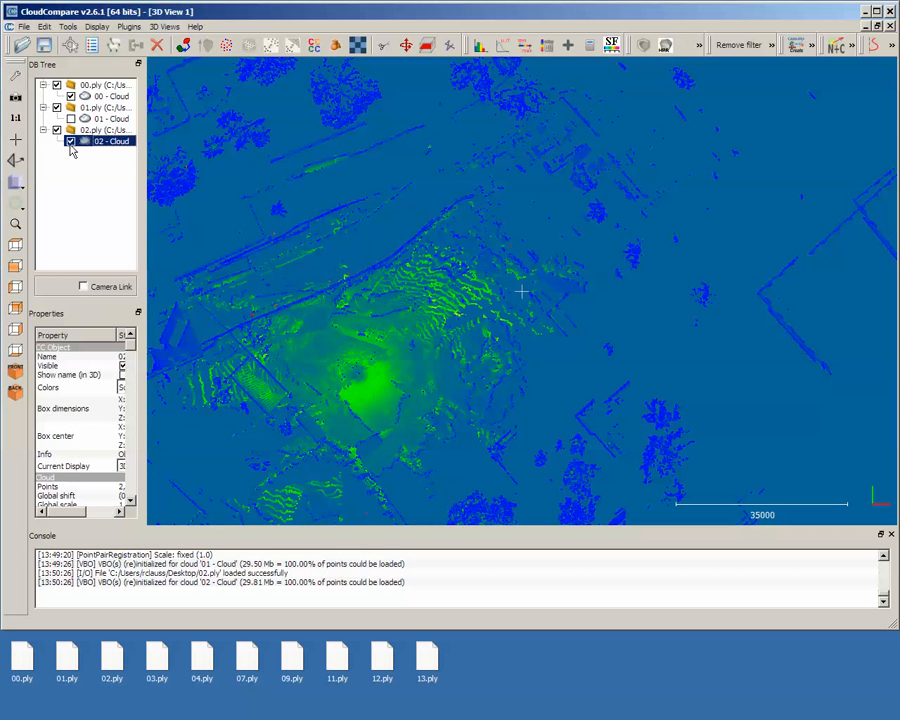
drag(322, 328, 585, 271)
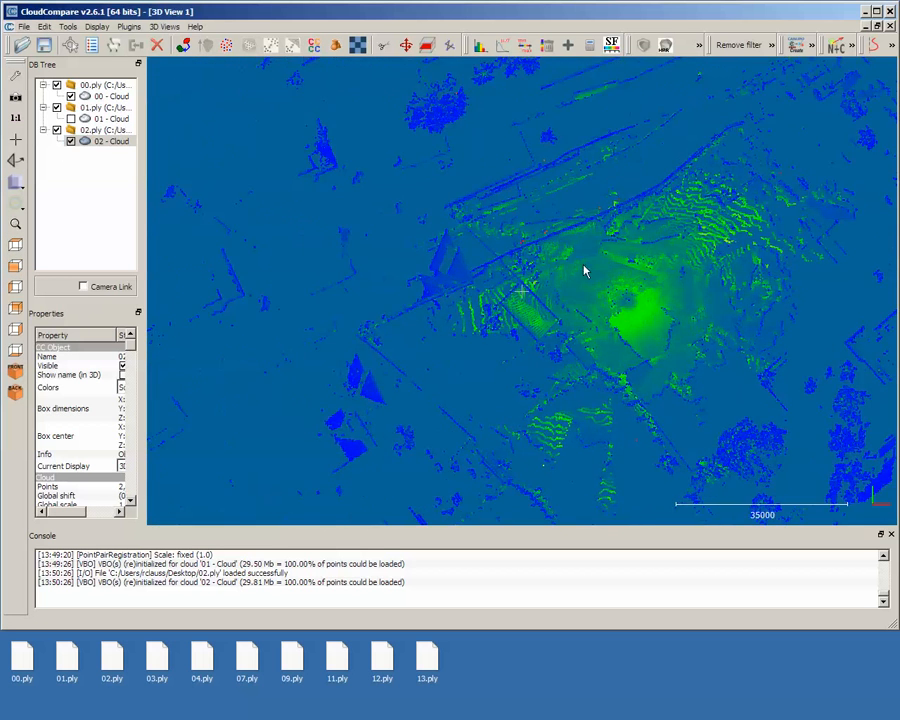
scroll(586, 277, down, 3)
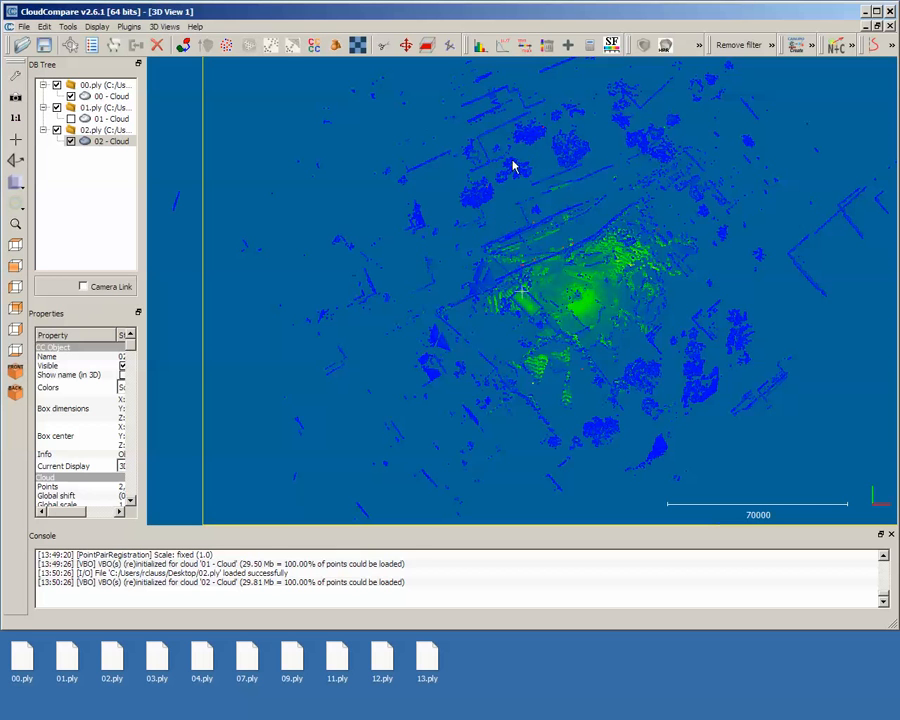
Step: Hide and show cloud 00 and cloud 02 in turn from above to find areas common to both scans
click(70, 96)
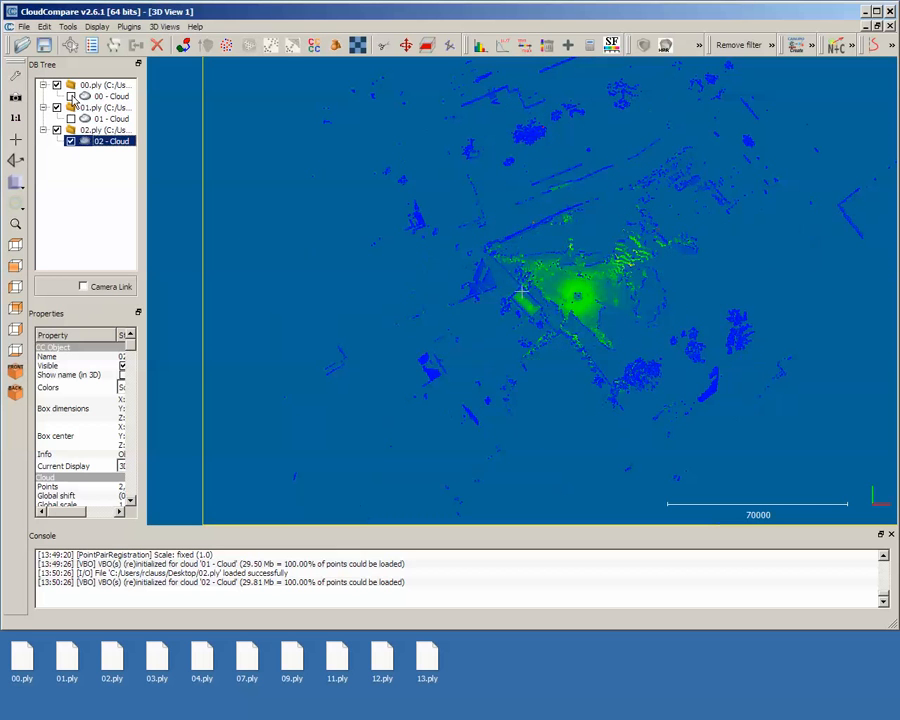
click(70, 96)
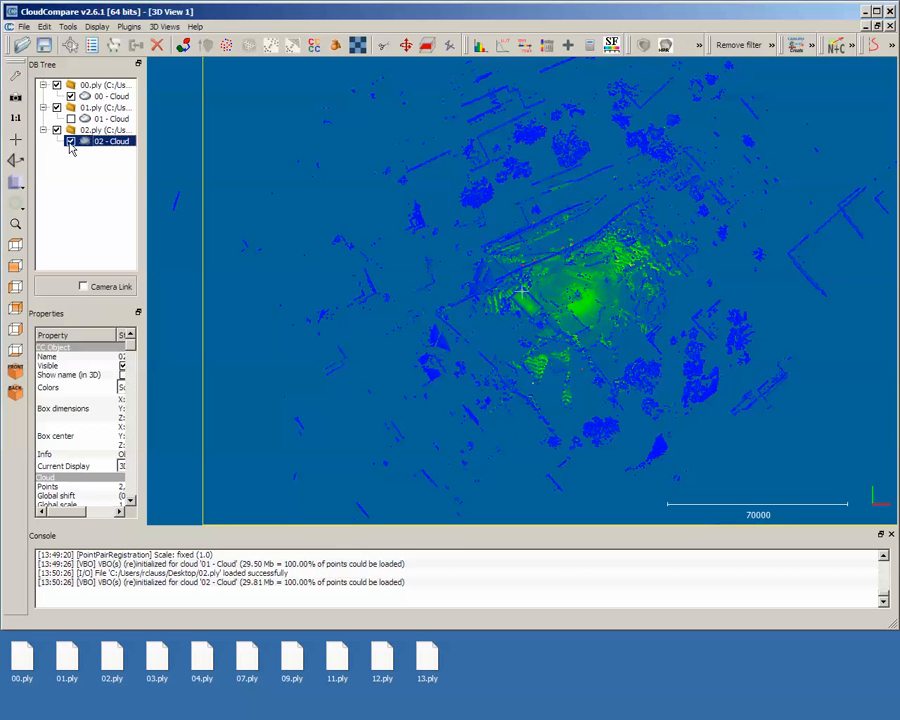
click(70, 141)
click(70, 141)
right_drag(635, 280, 452, 337)
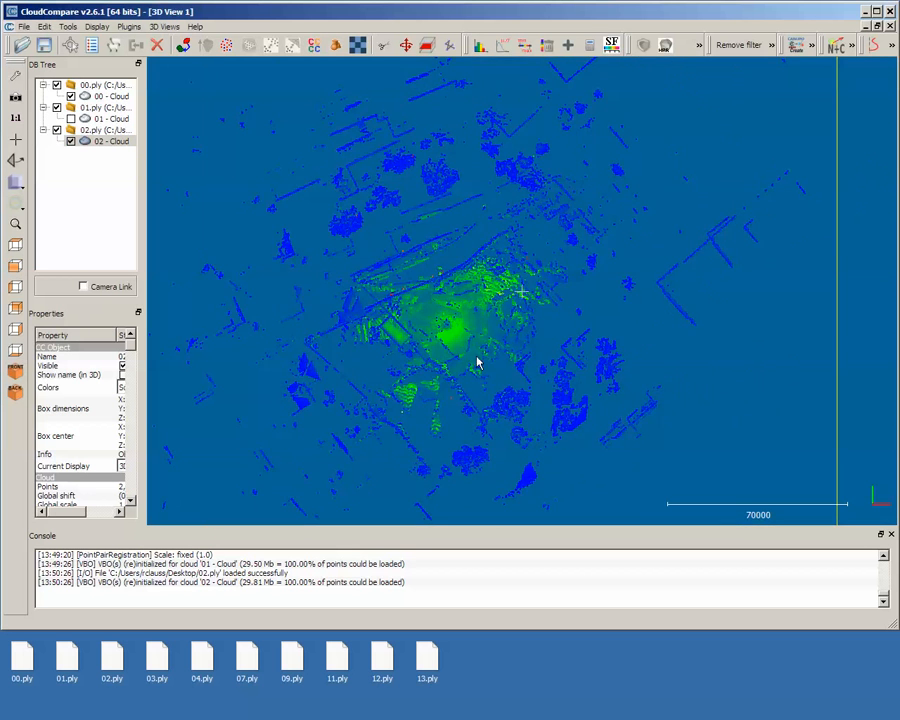
scroll(477, 363, up, 4)
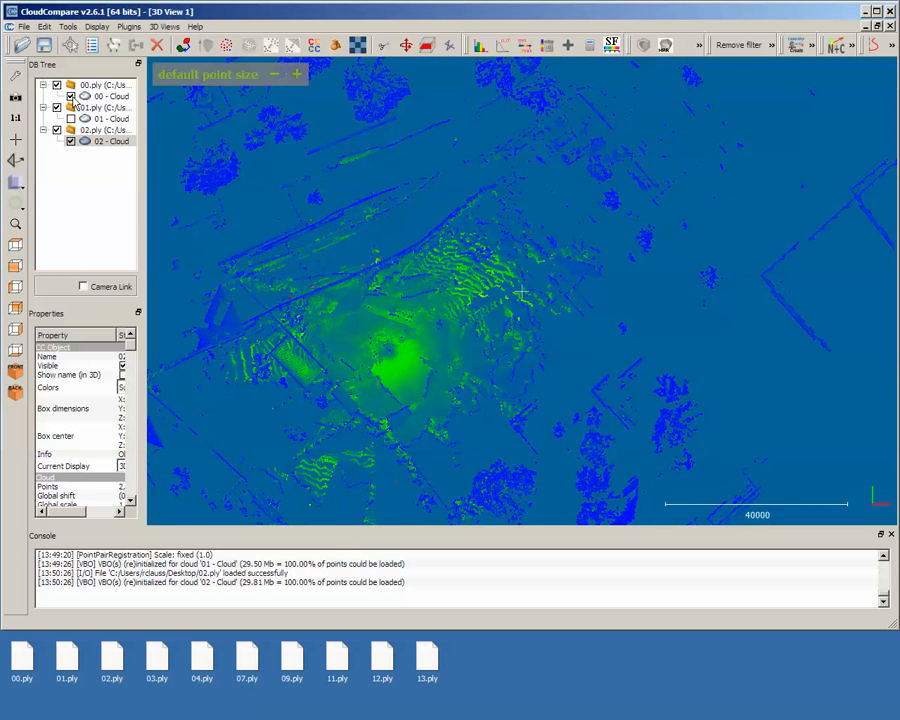
Step: Hide cloud 00 and examine cloud 02 from several sides for distinctive buildings and edges around the scanned ground area
click(70, 96)
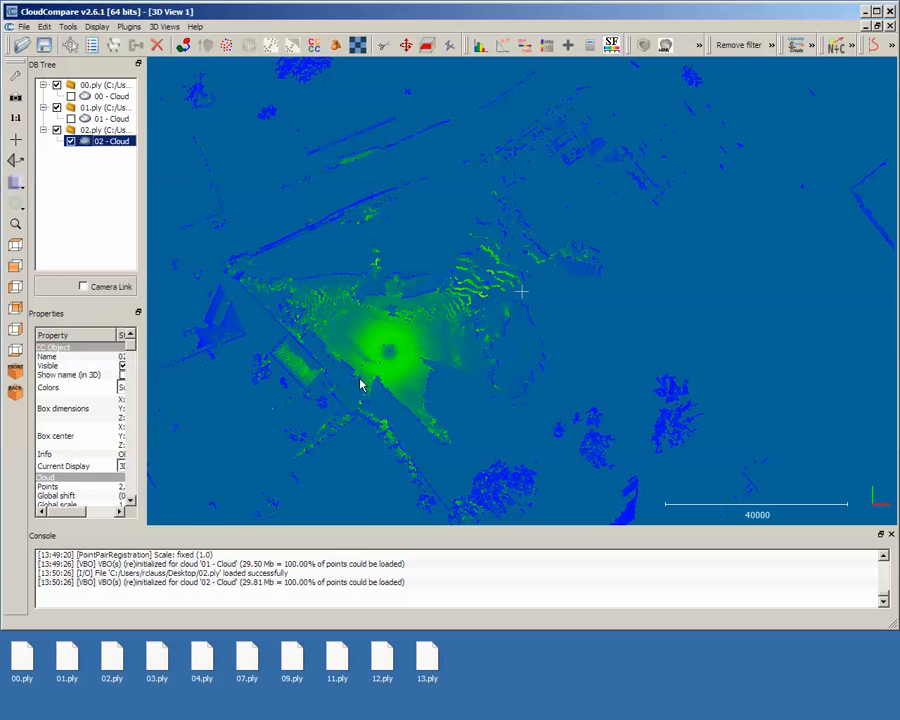
scroll(422, 389, up, 4)
right_drag(399, 381, 592, 249)
drag(592, 249, 366, 287)
drag(375, 417, 521, 418)
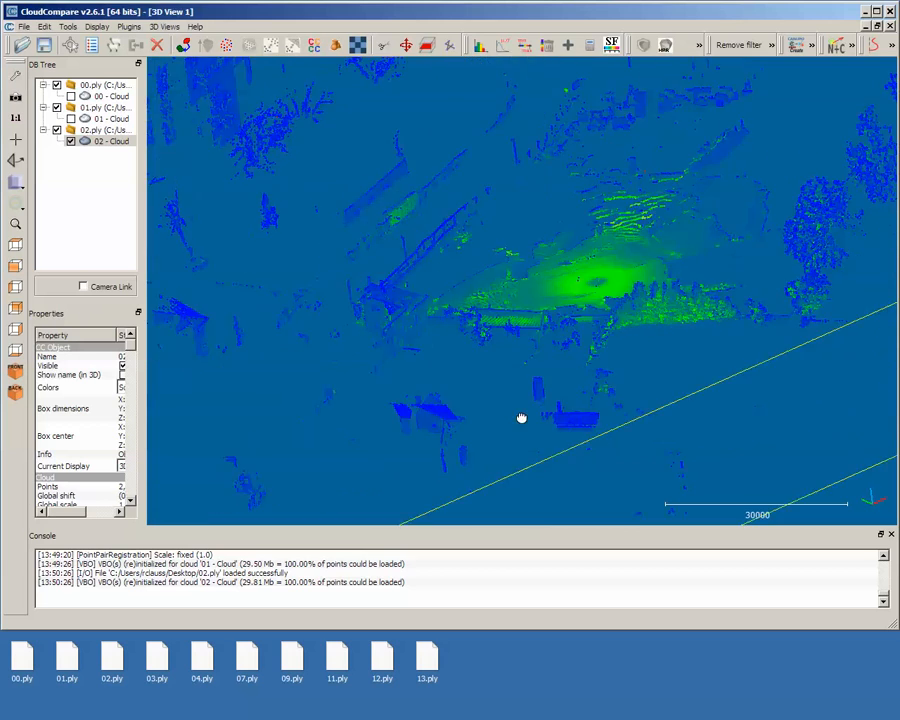
drag(621, 350, 778, 284)
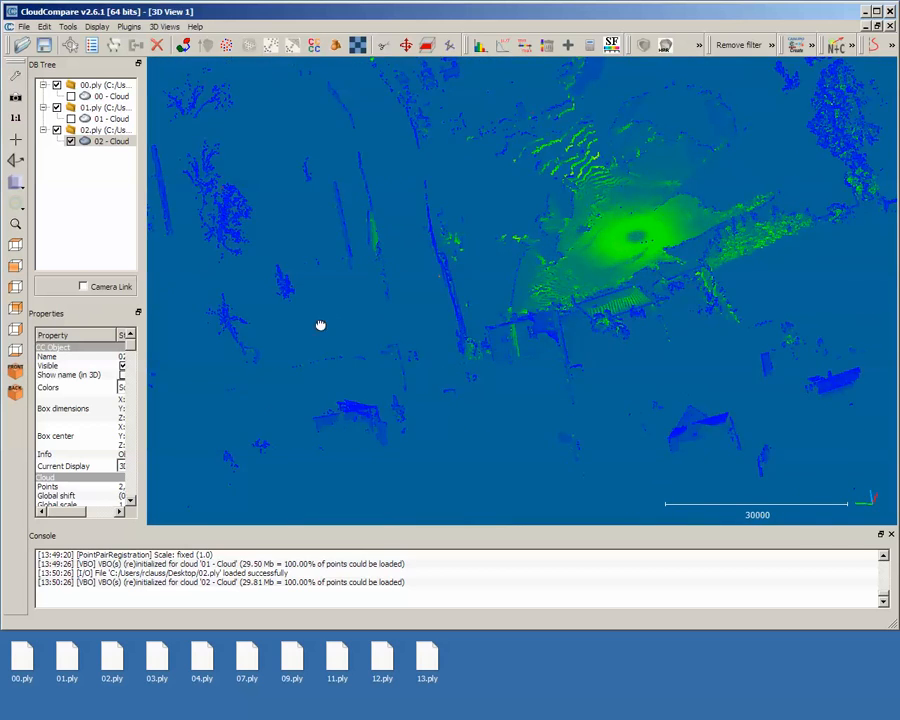
drag(320, 325, 610, 322)
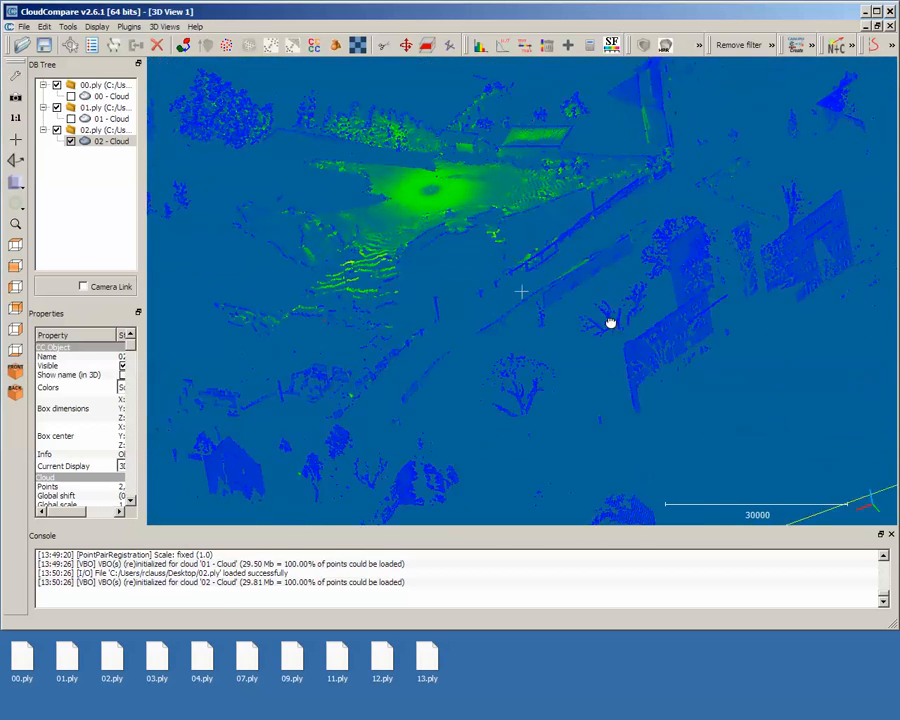
scroll(468, 257, up, 3)
drag(660, 156, 678, 199)
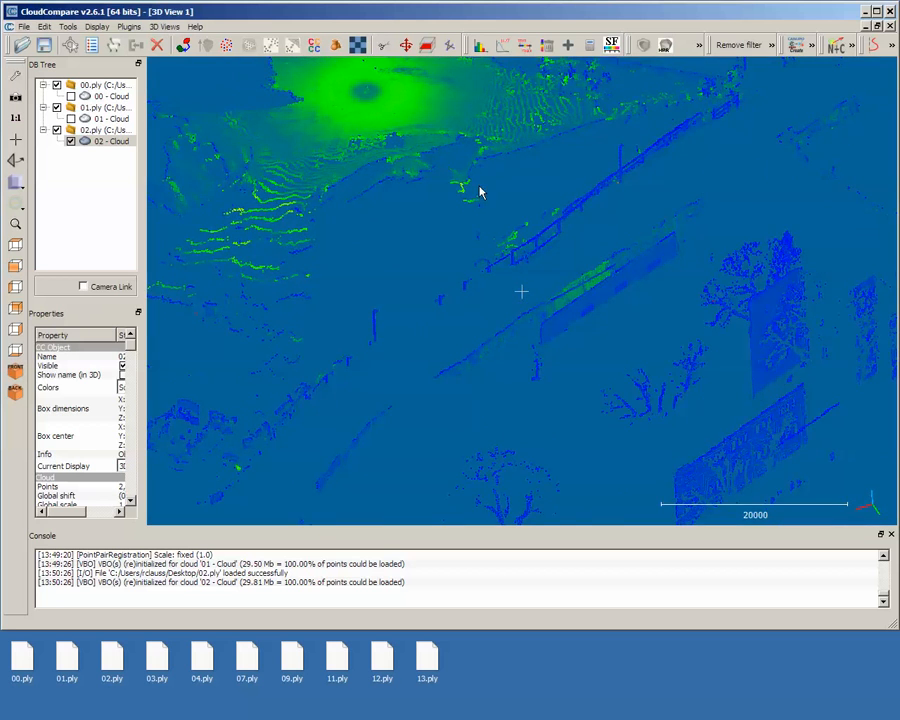
Step: Examine cloud 02's scanner position, sheds, fence lines and outer structures up close and from overhead
right_drag(474, 179, 526, 351)
scroll(414, 386, up, 14)
right_drag(428, 367, 698, 384)
drag(446, 412, 523, 377)
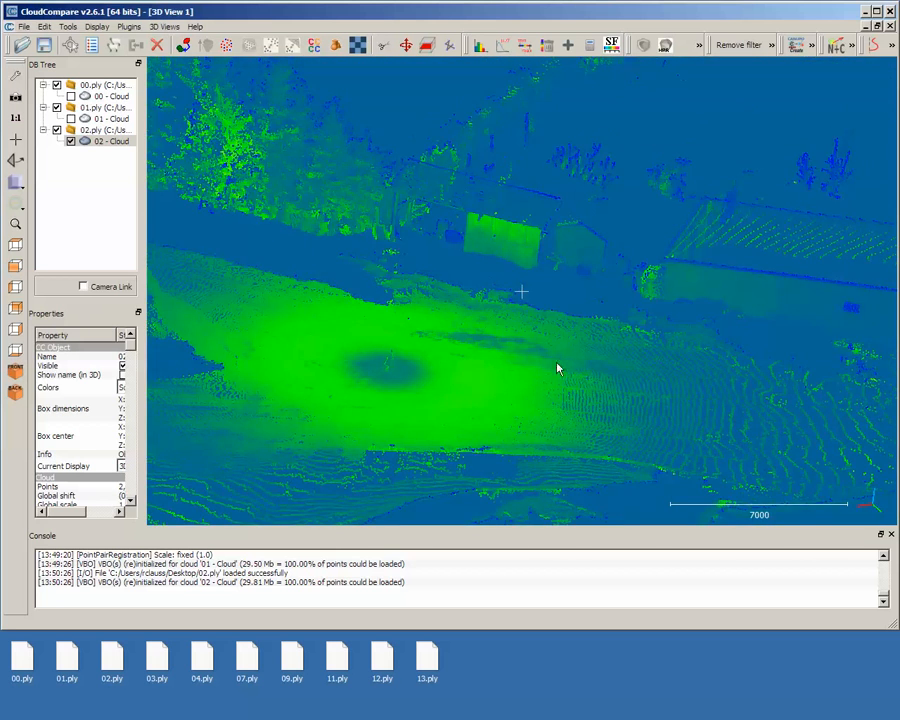
mouse_move(611, 441)
mouse_down()
mouse_move(621, 410)
mouse_move(617, 424)
mouse_up()
scroll(560, 368, down, 8)
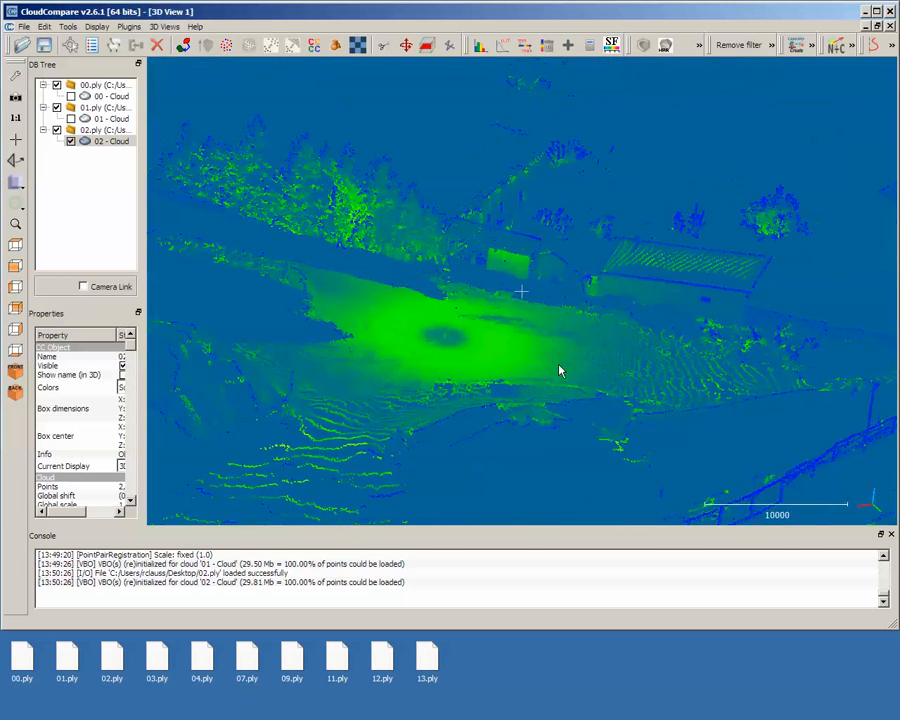
drag(566, 375, 378, 416)
drag(718, 415, 333, 409)
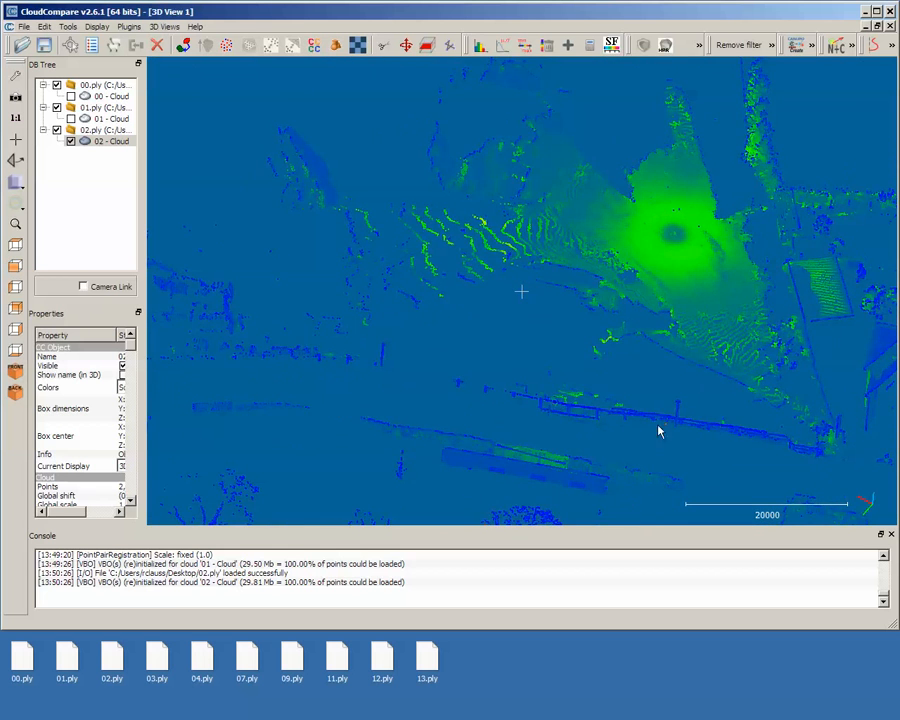
drag(659, 428, 631, 368)
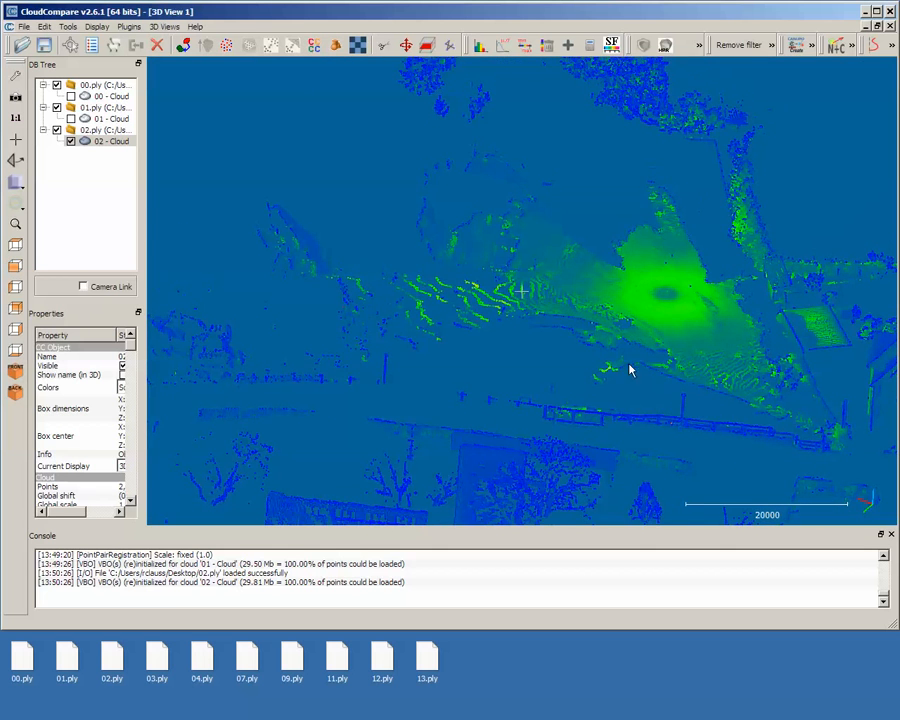
Step: Show cloud 00 and start point-pair registration with 02 - Cloud as the aligned cloud and 00 - Cloud as the reference
click(70, 96)
drag(628, 333, 615, 369)
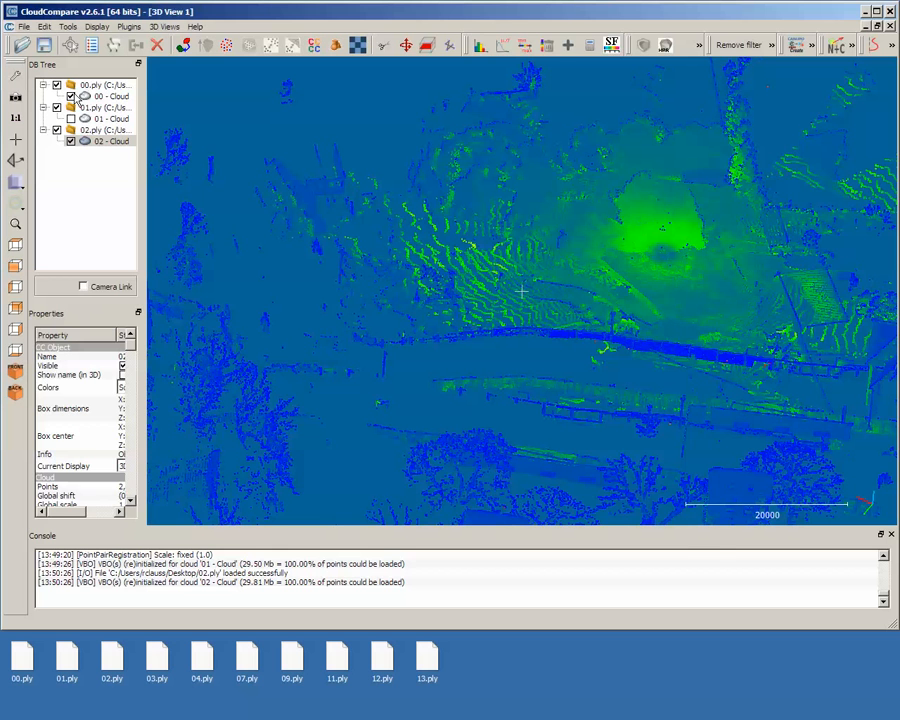
ctrl+click(98, 96)
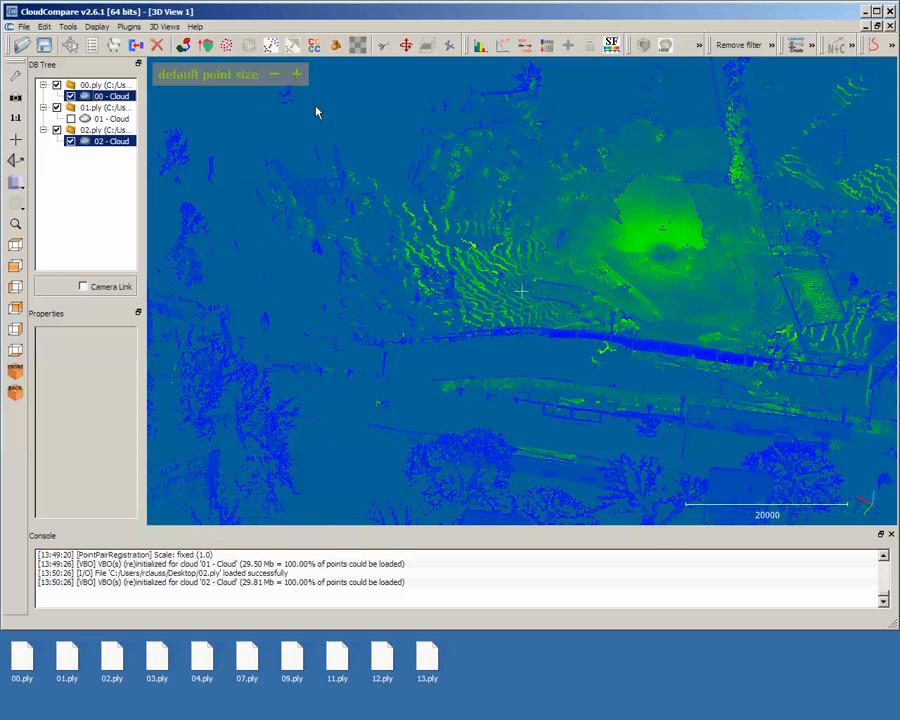
click(178, 46)
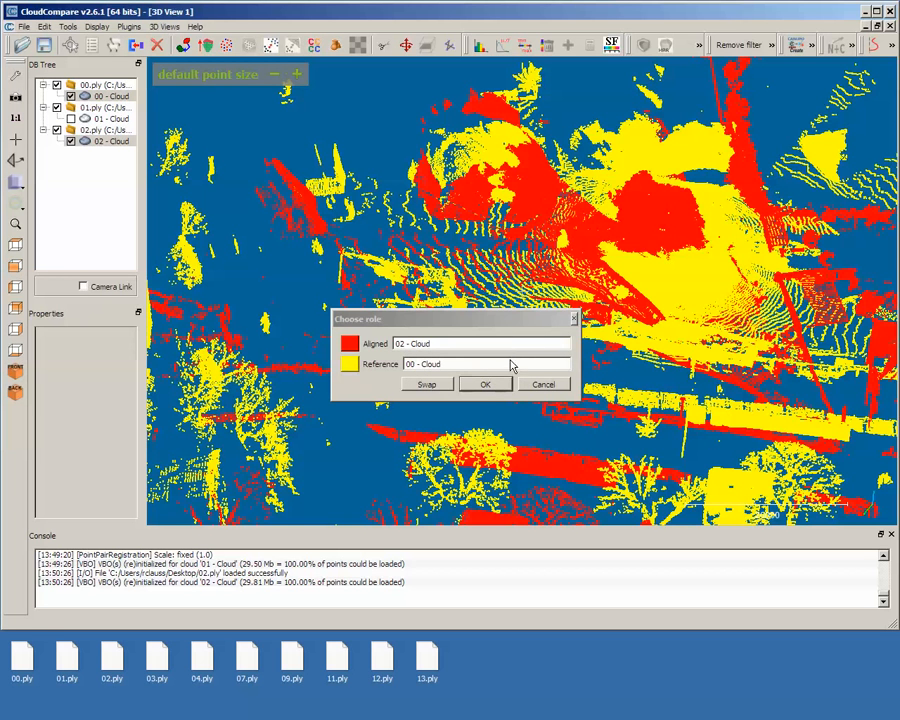
click(486, 385)
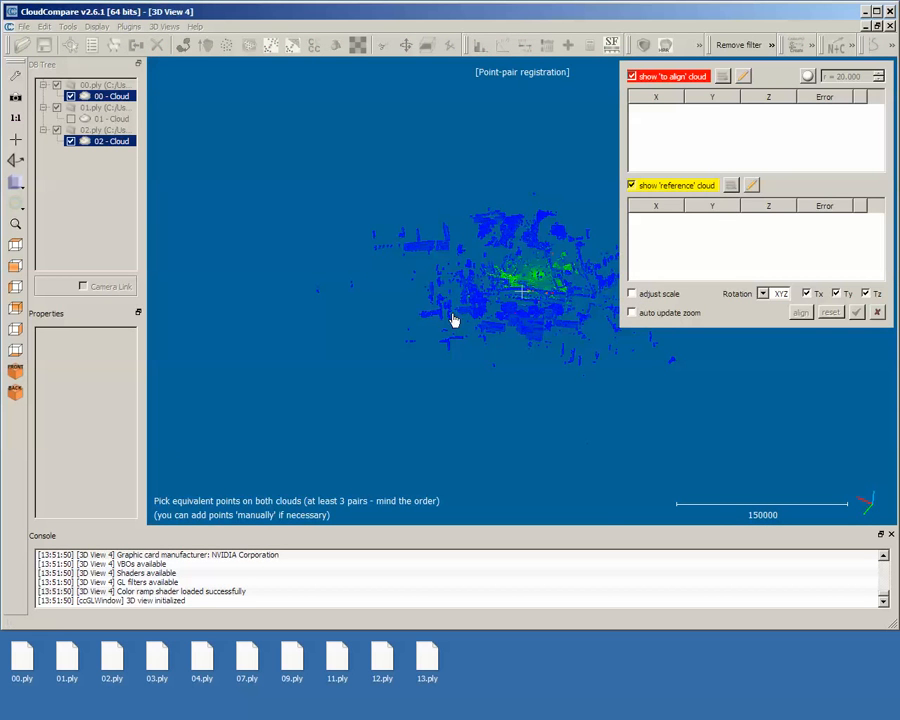
Step: Hide the 'to align' cloud and pick the first reference point at the gabled house's front-left eave corner
drag(400, 287, 350, 170)
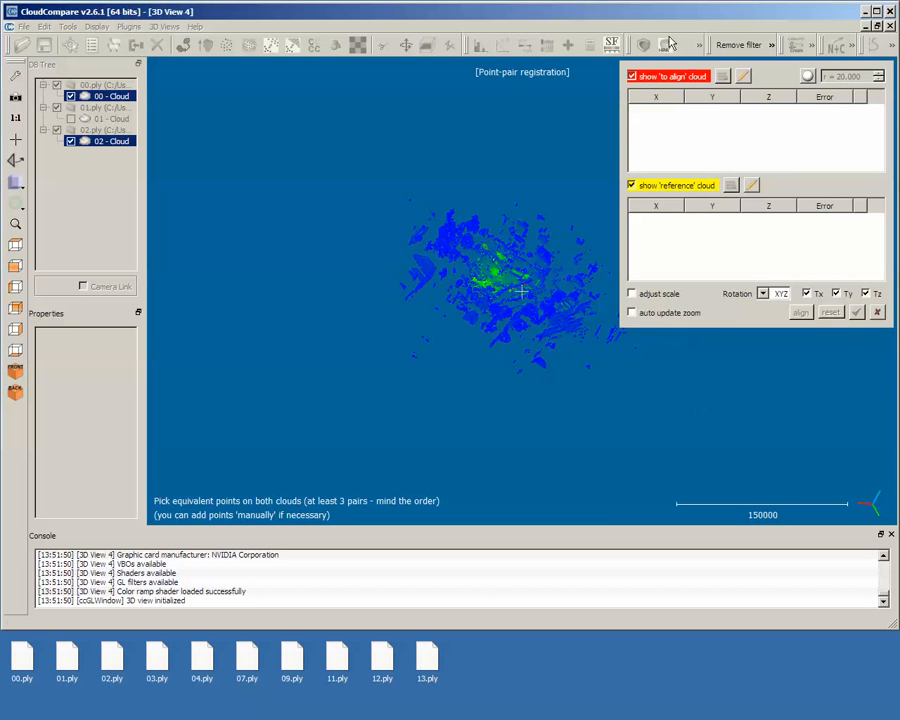
click(633, 76)
right_drag(496, 270, 365, 281)
scroll(333, 319, up, 14)
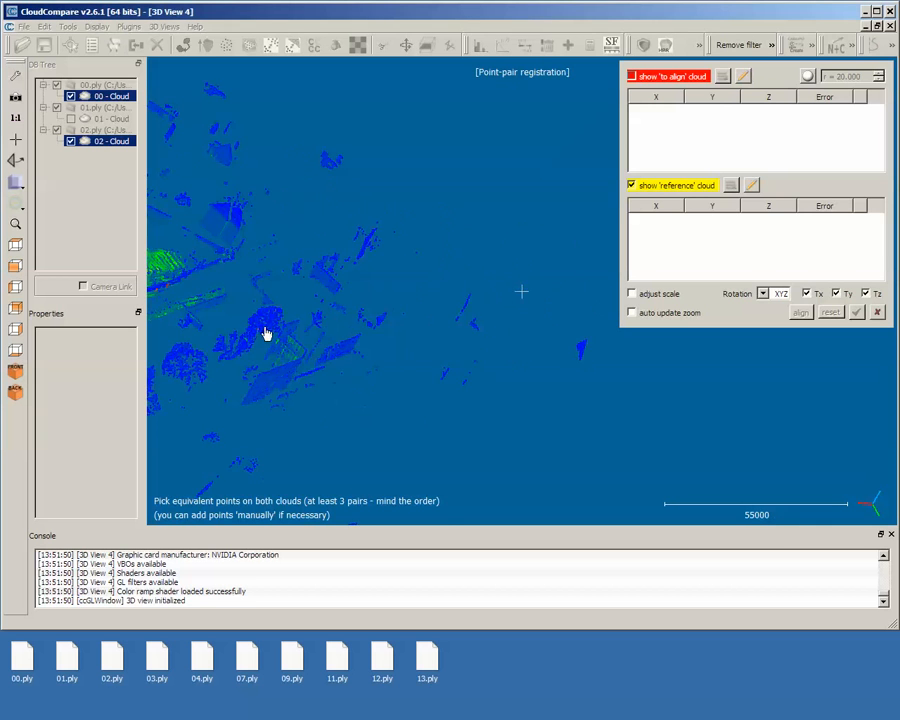
right_drag(266, 333, 589, 362)
drag(304, 292, 364, 157)
scroll(364, 157, up, 13)
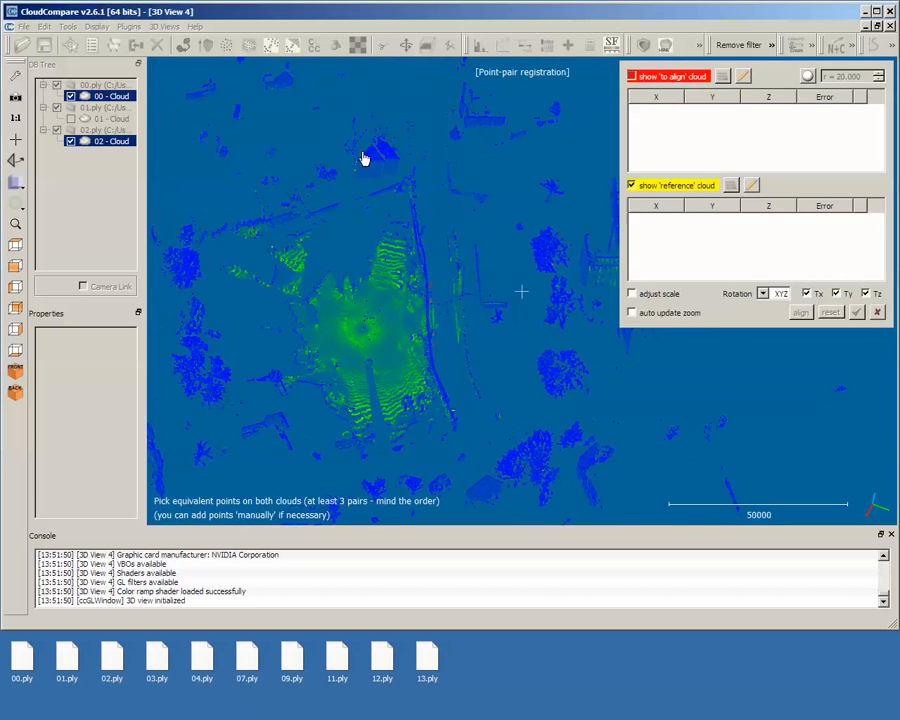
right_drag(335, 185, 567, 526)
drag(492, 446, 537, 439)
scroll(537, 439, up, 7)
right_drag(625, 494, 576, 258)
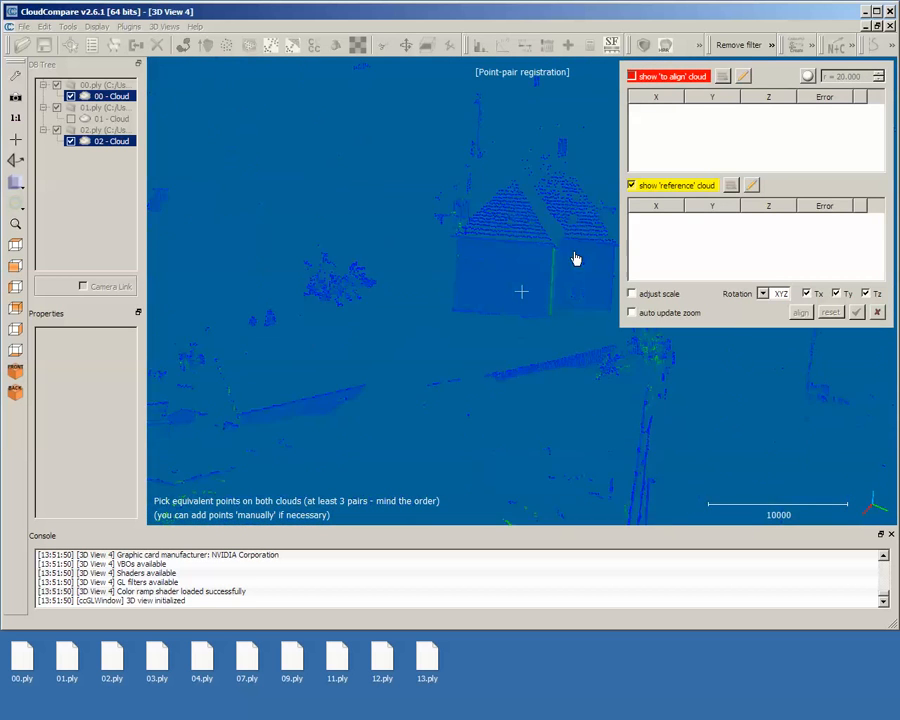
scroll(458, 285, up, 12)
drag(395, 203, 422, 335)
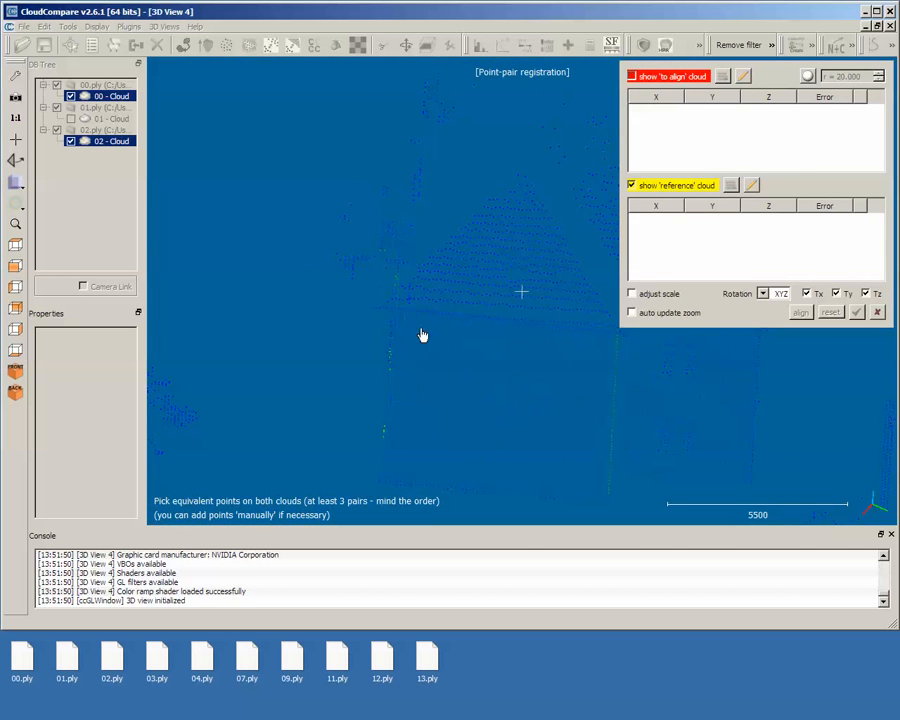
scroll(395, 322, up, 5)
right_drag(398, 327, 506, 384)
click(390, 366)
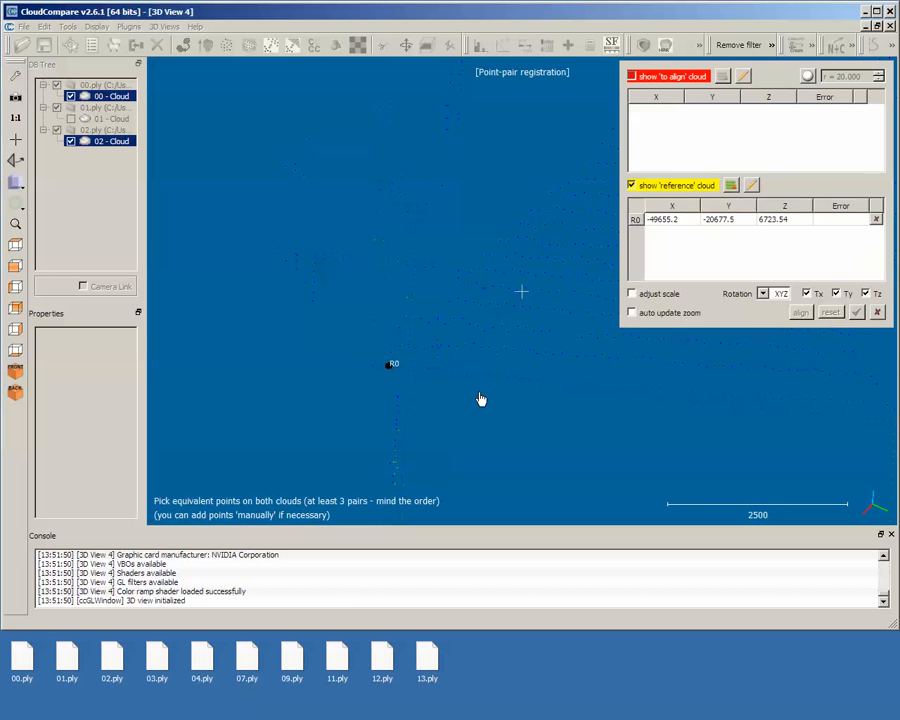
Step: Display only the 'to align' cloud and locate the same gabled house's front-left eave corner
click(631, 76)
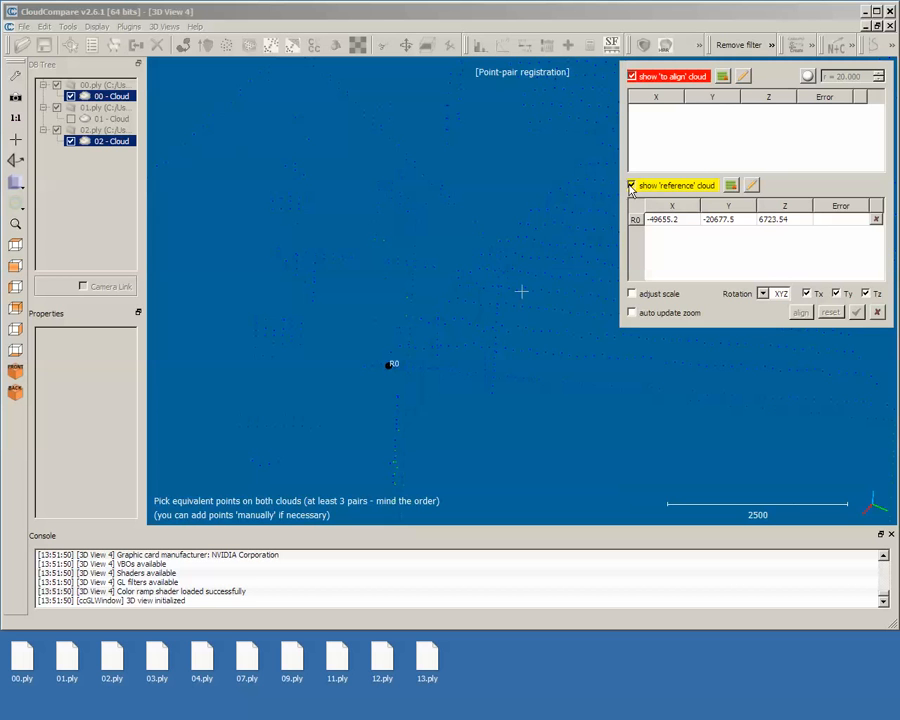
click(631, 186)
scroll(552, 392, down, 6)
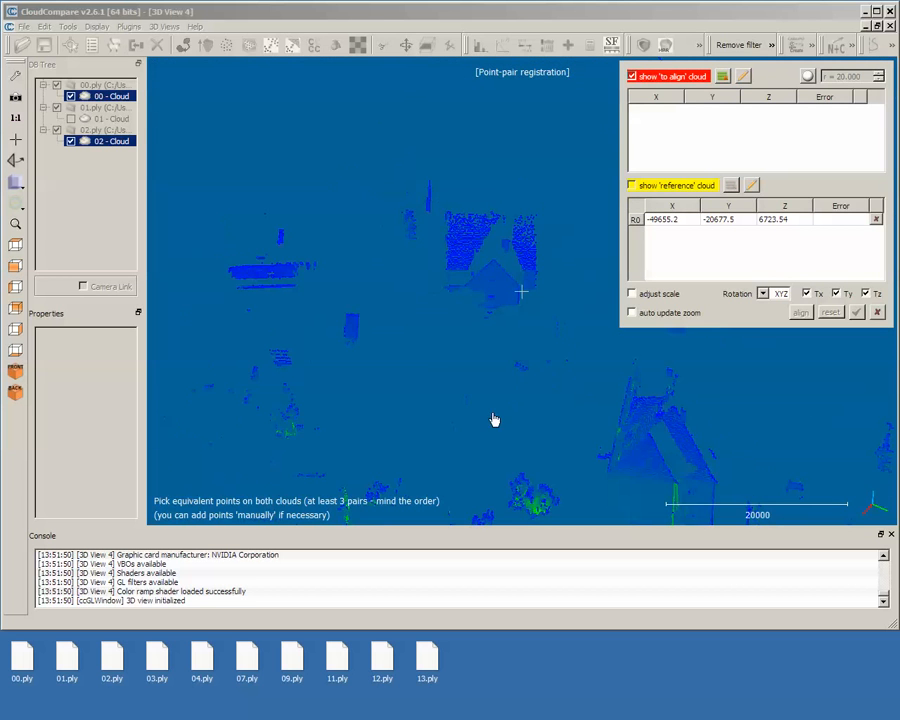
scroll(490, 418, down, 5)
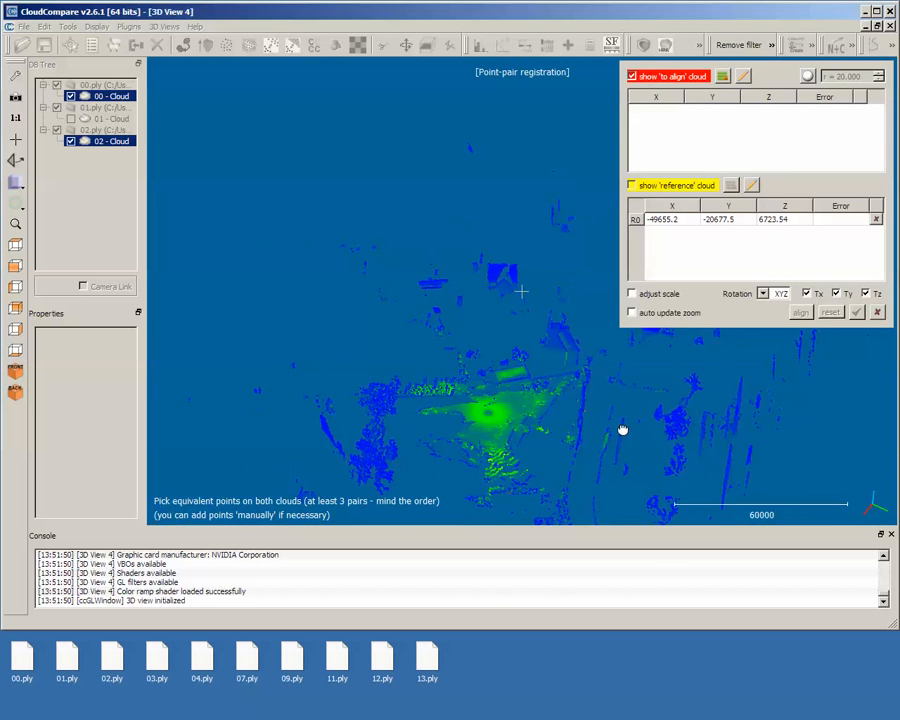
drag(622, 430, 532, 422)
scroll(530, 404, up, 6)
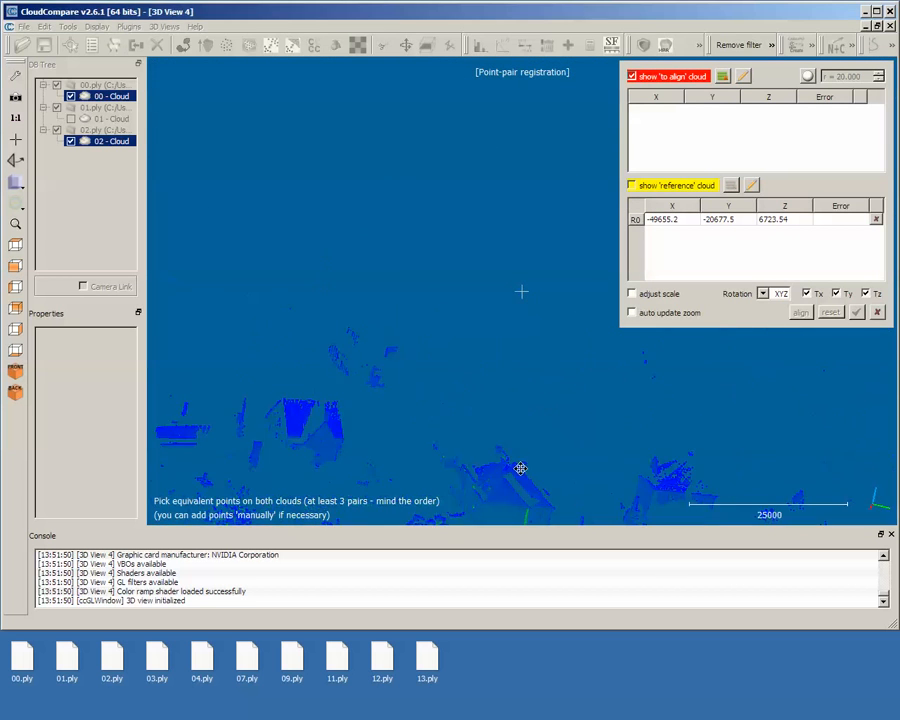
right_drag(520, 468, 525, 210)
scroll(487, 305, up, 14)
right_drag(436, 164, 378, 197)
scroll(379, 231, up, 2)
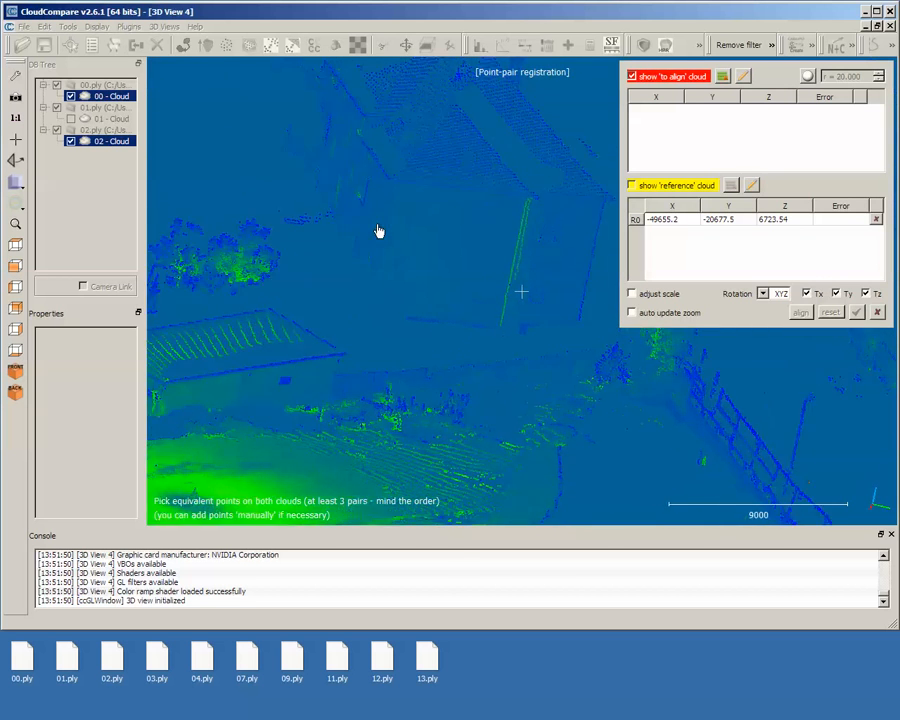
scroll(378, 231, up, 3)
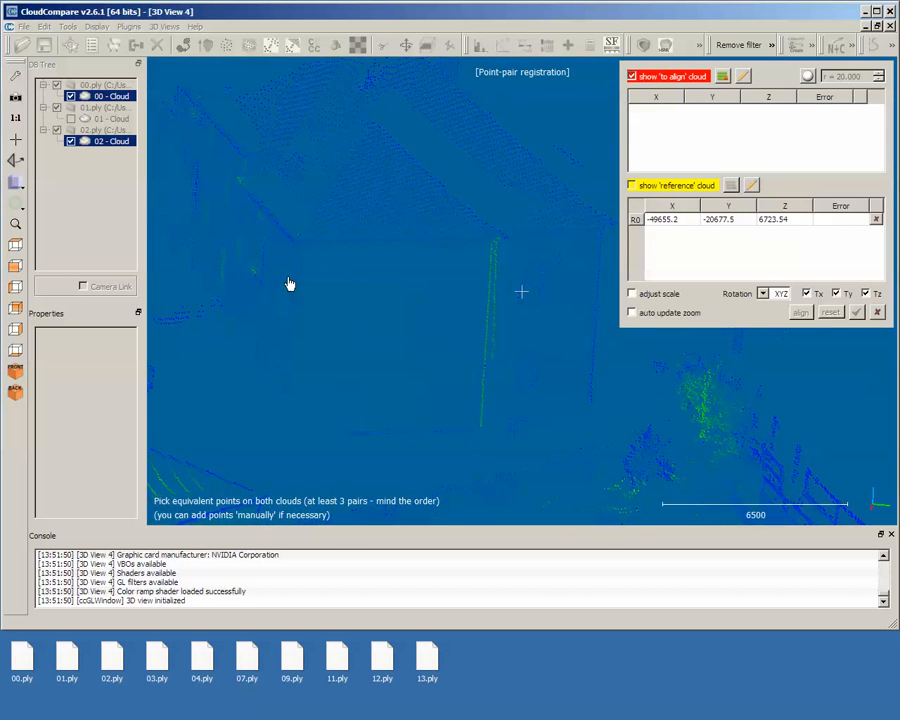
scroll(295, 275, up, 5)
Step: Enlarge the default point size and pick the matching front-left eave corner as the first point on the 'to align' cloud
mouse_move(260, 78)
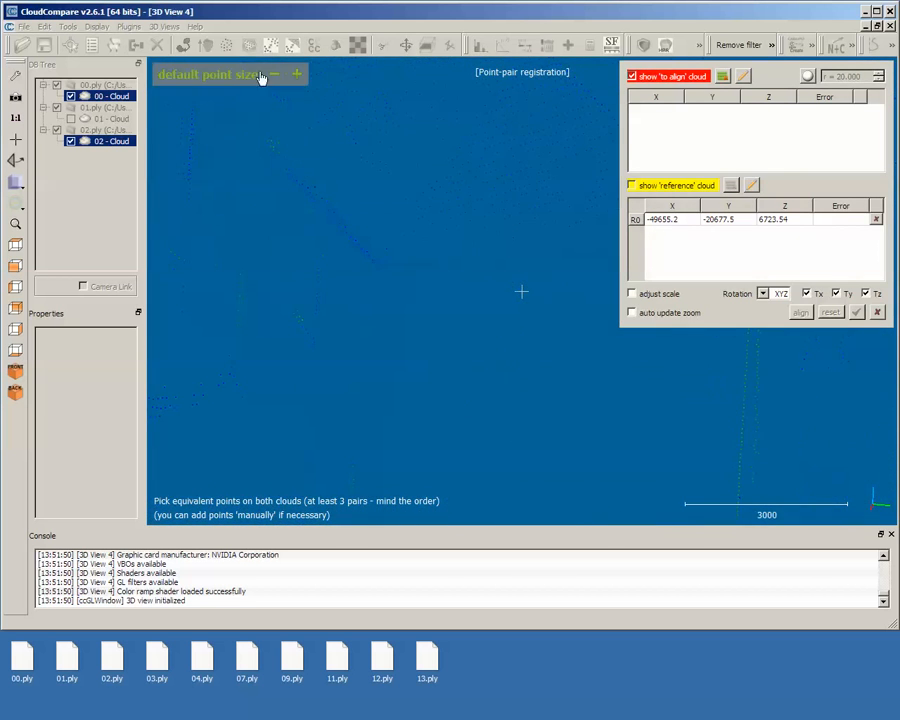
click(298, 78)
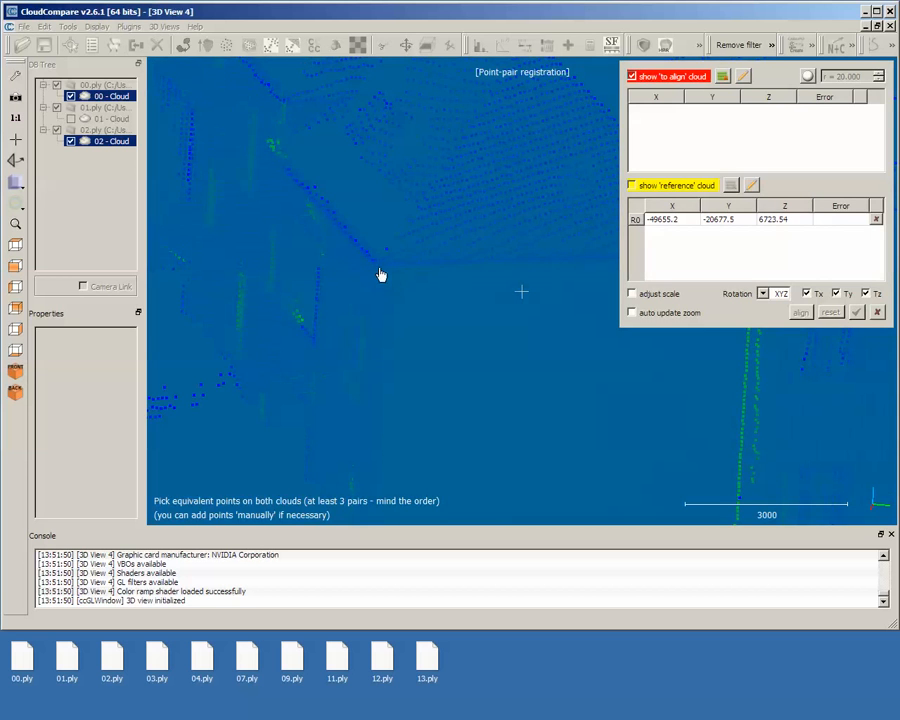
scroll(374, 290, up, 4)
scroll(371, 293, up, 1)
right_drag(261, 279, 313, 329)
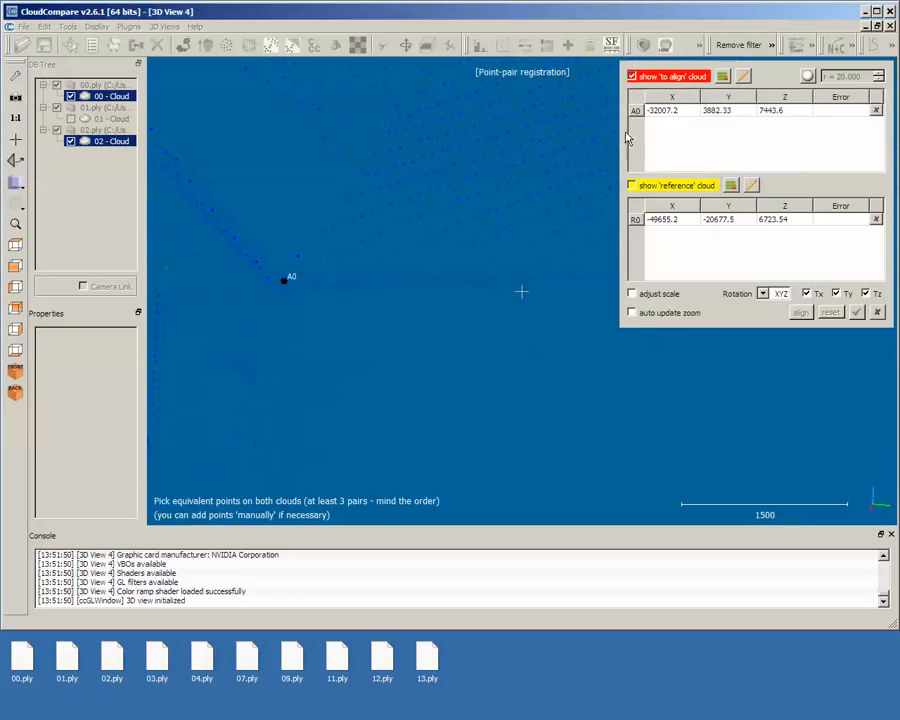
Step: Display both clouds and compare the buildings around the first point pair to find a second common feature
scroll(300, 333, down, 8)
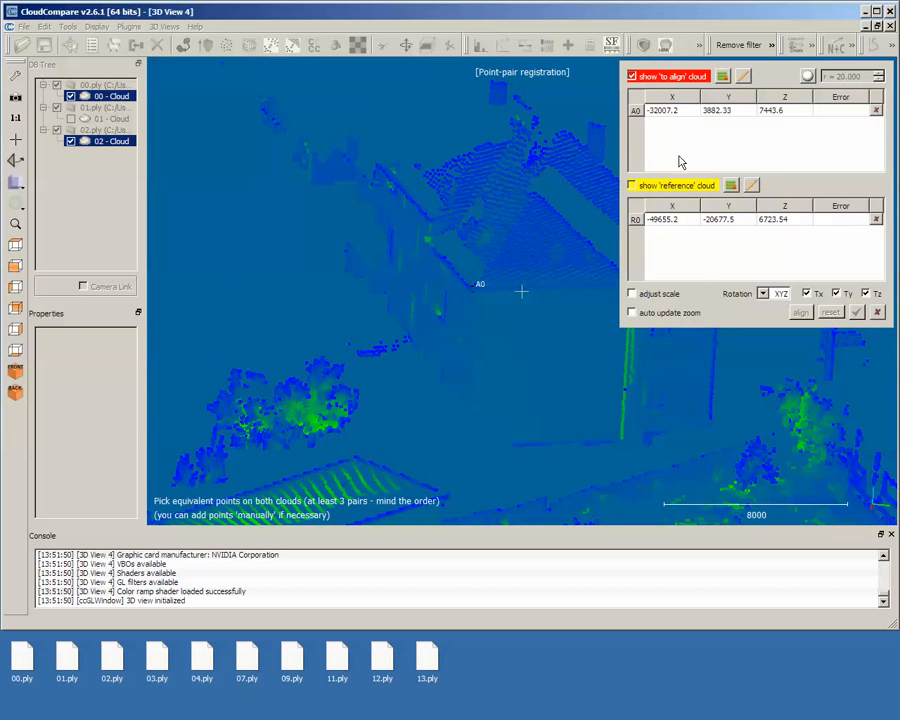
click(630, 185)
scroll(510, 370, down, 3)
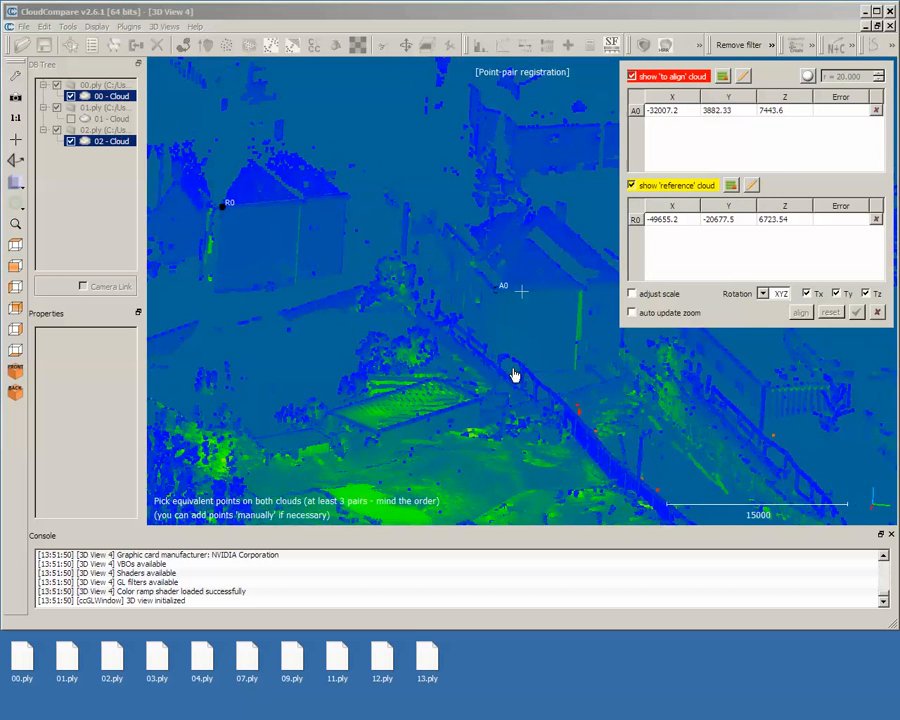
mouse_move(512, 375)
mouse_down()
mouse_move(520, 328)
mouse_move(275, 338)
mouse_move(310, 342)
mouse_up()
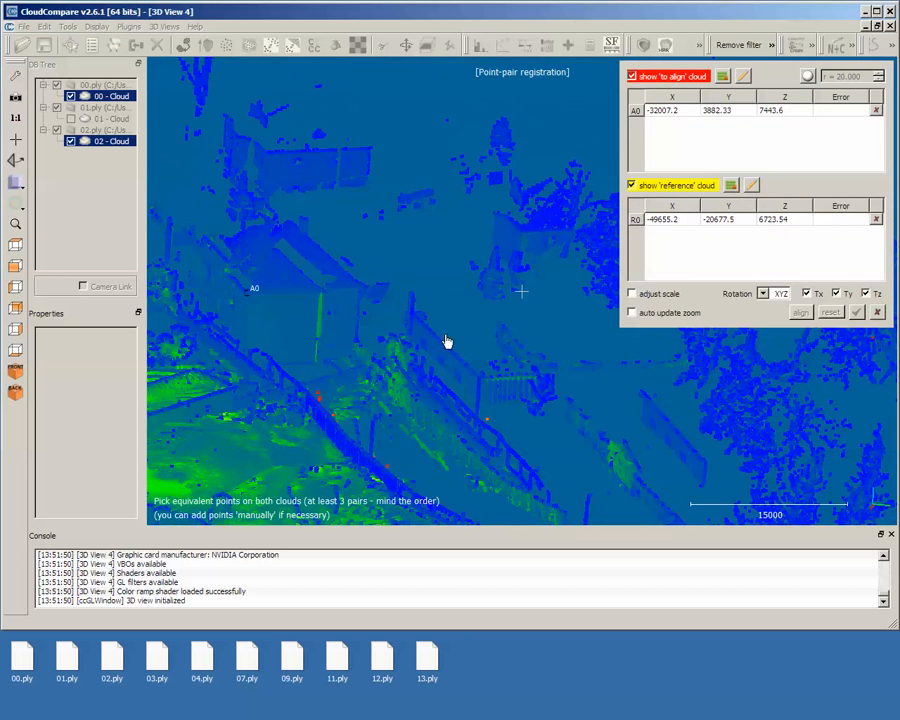
scroll(516, 376, up, 3)
scroll(514, 377, down, 9)
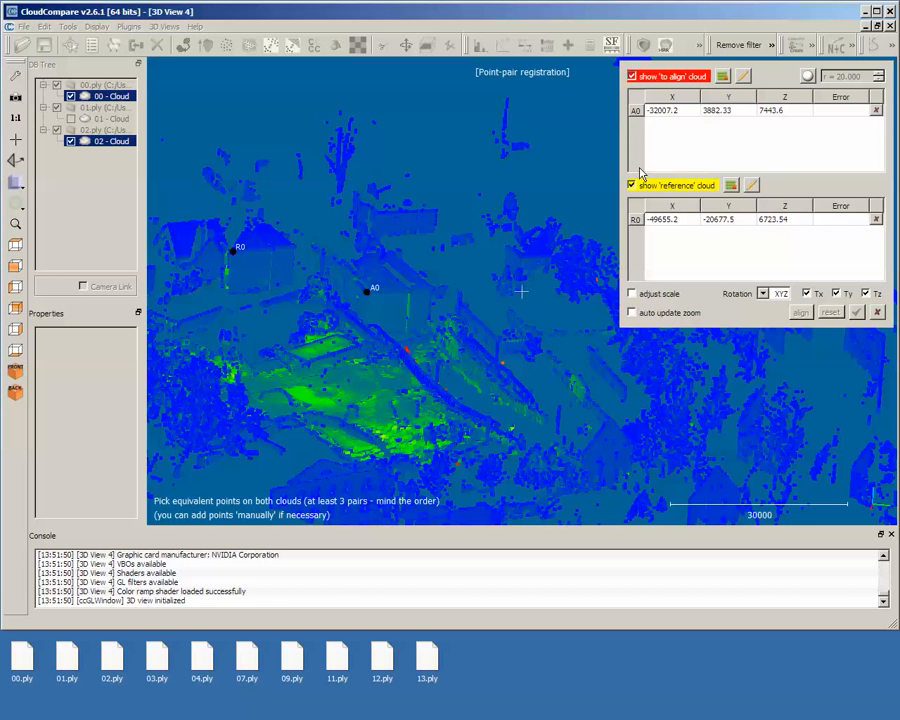
click(632, 76)
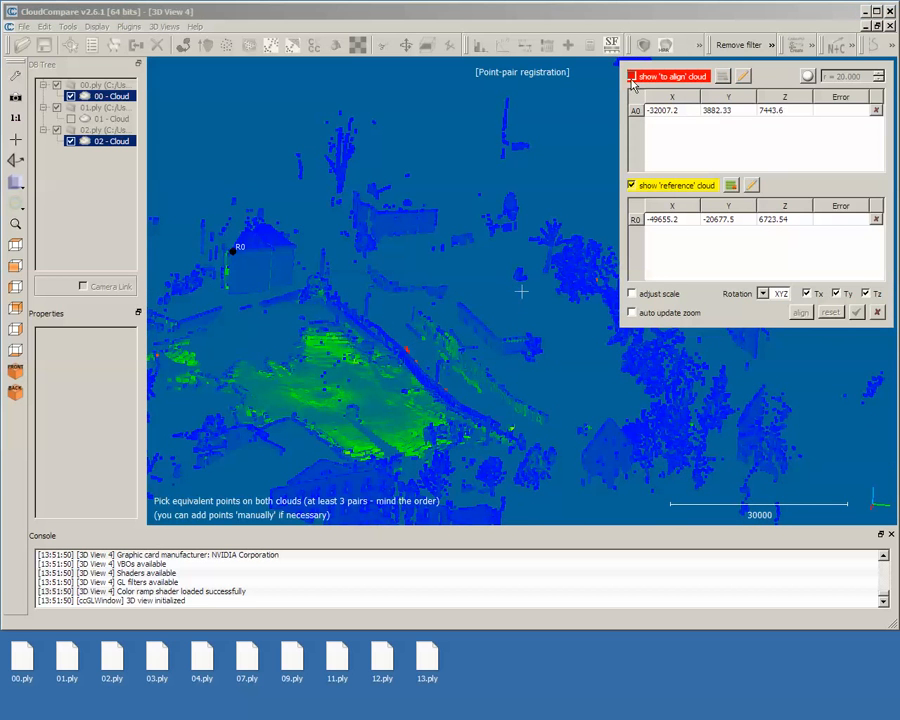
click(632, 77)
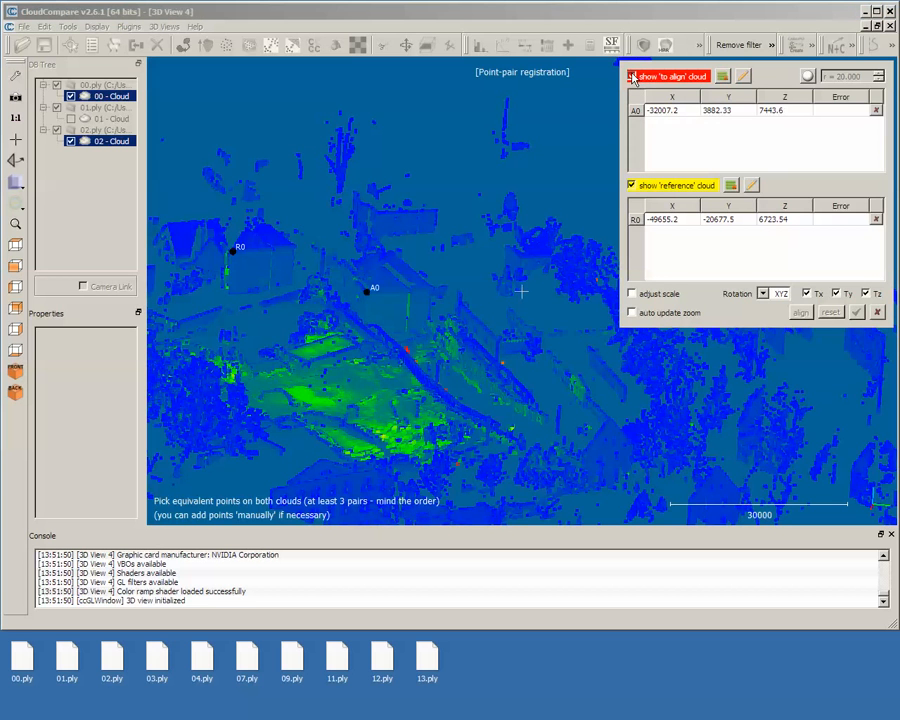
Step: Hide the reference cloud and pick the upper wall corner of the building behind the gabled house as the second 'to align' point
click(632, 186)
mouse_move(457, 321)
mouse_down()
mouse_move(438, 320)
mouse_move(344, 366)
mouse_move(372, 468)
mouse_move(428, 466)
mouse_move(408, 382)
mouse_move(518, 327)
mouse_move(466, 302)
mouse_up()
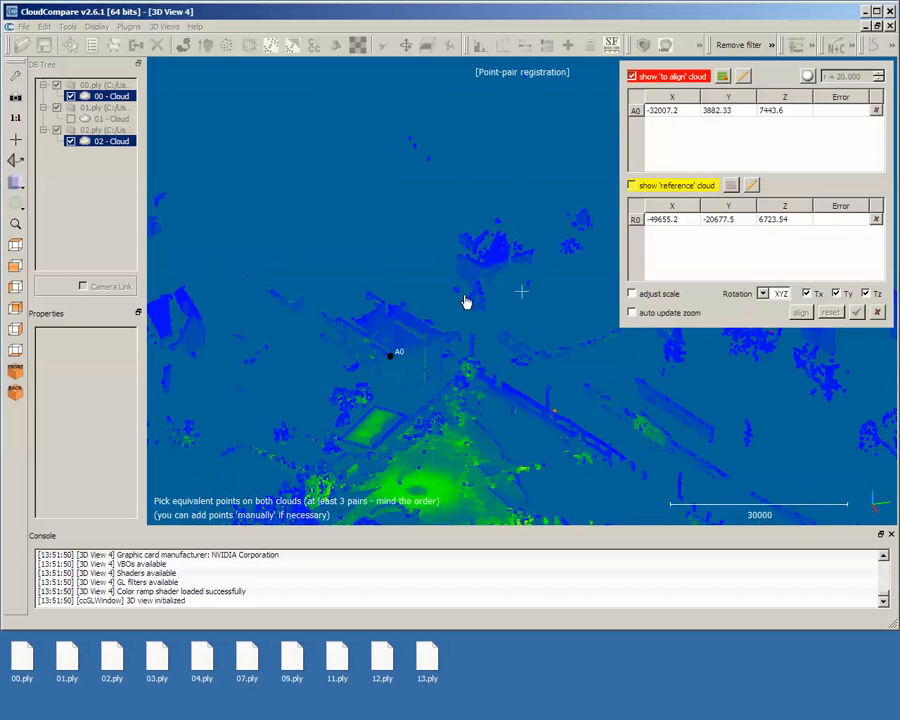
scroll(488, 297, up, 20)
right_drag(376, 217, 387, 320)
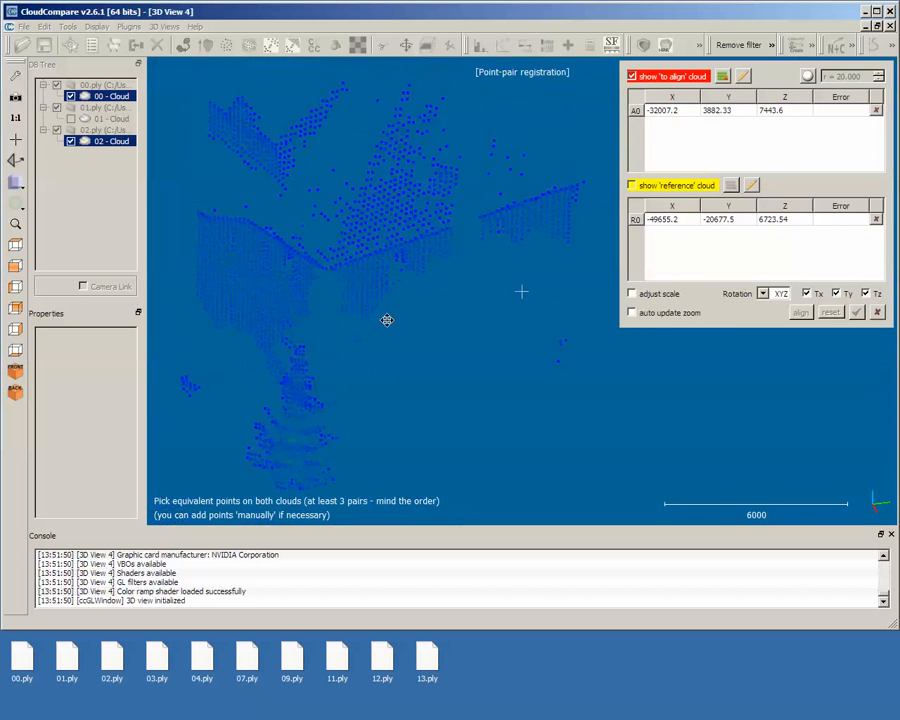
scroll(297, 319, up, 5)
right_drag(297, 319, 460, 362)
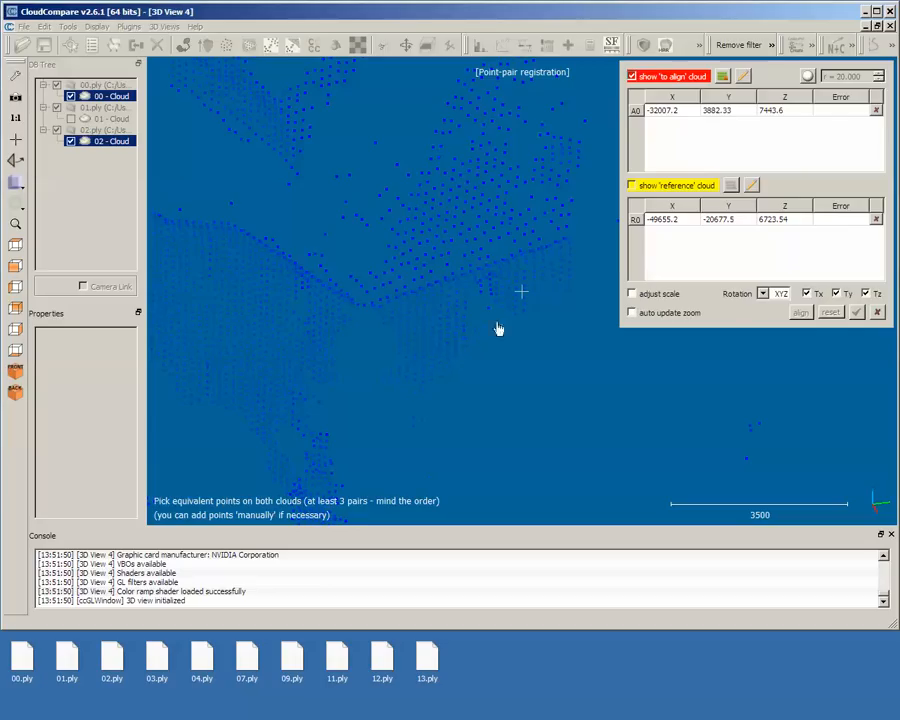
click(366, 307)
Step: Display the reference cloud as well and locate the same rear building's upper wall corner in it
scroll(548, 274, down, 5)
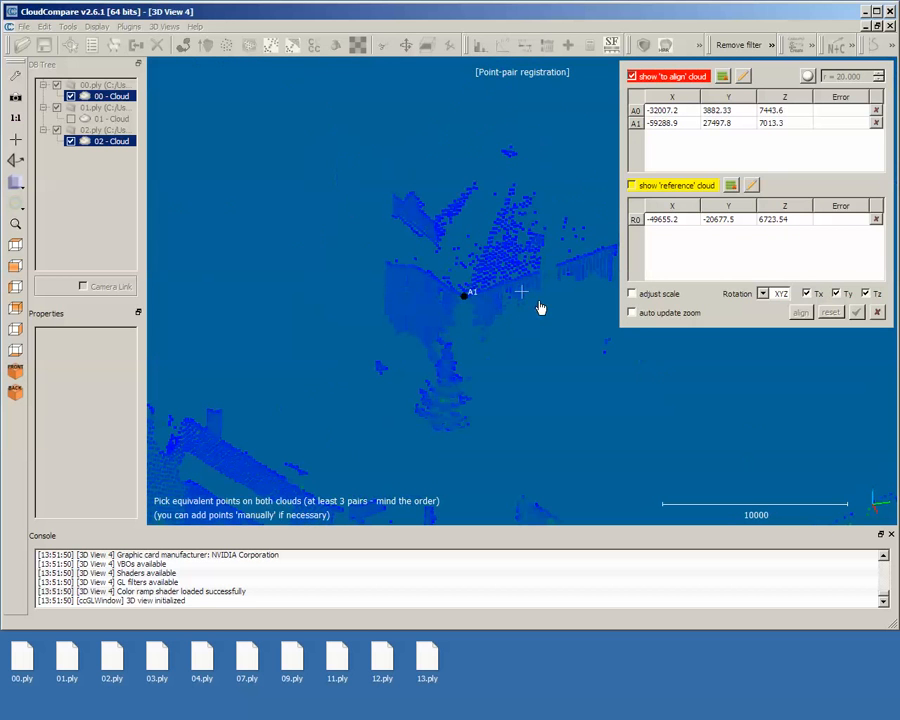
click(633, 185)
right_drag(560, 396, 446, 309)
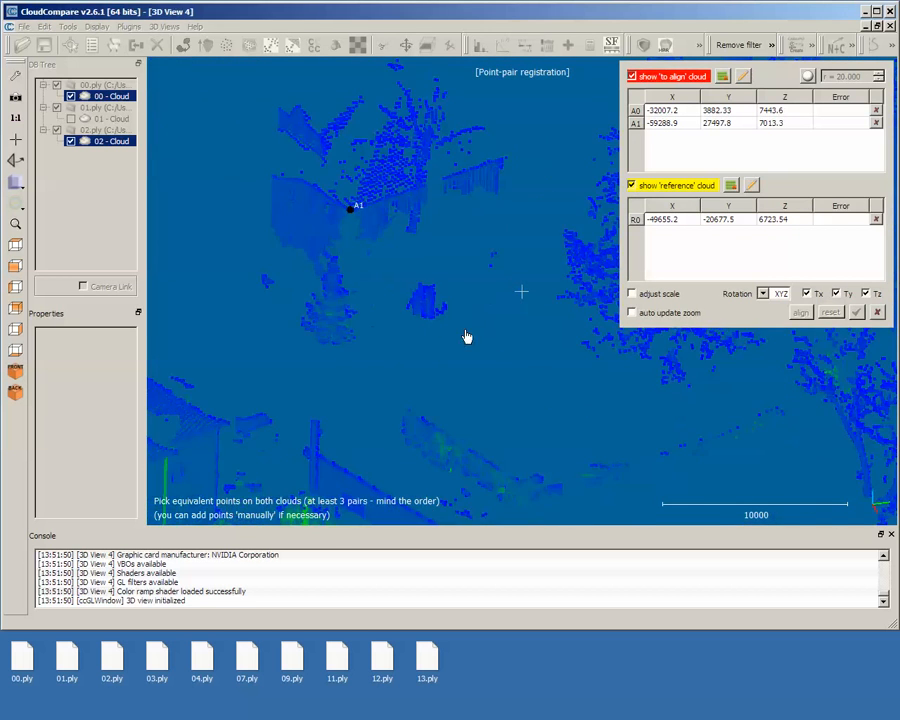
scroll(479, 346, down, 9)
scroll(481, 349, down, 4)
right_drag(510, 398, 612, 397)
scroll(327, 357, up, 4)
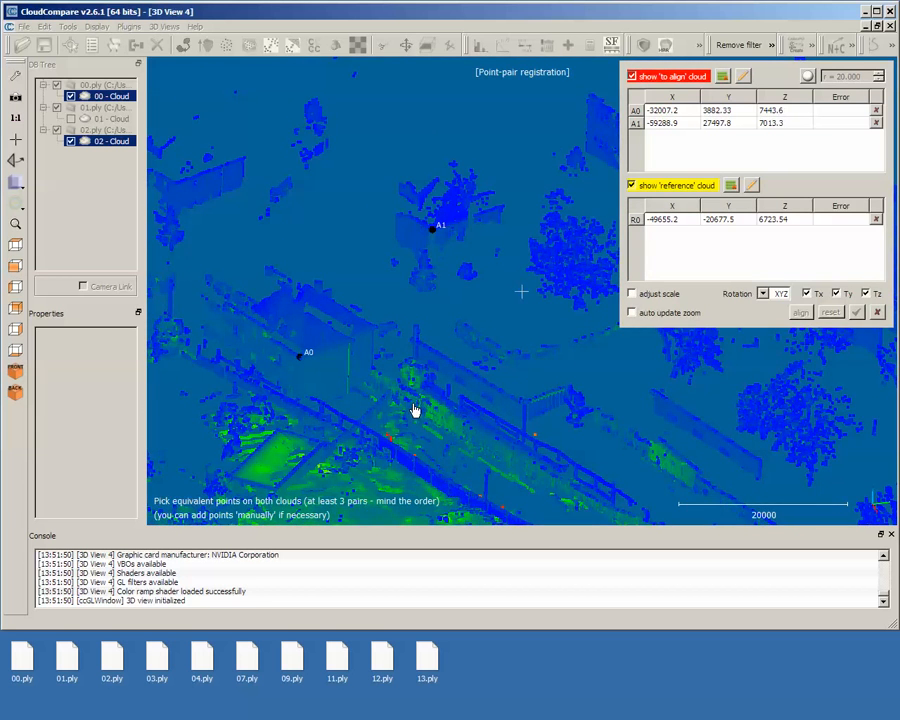
scroll(430, 405, down, 4)
right_drag(536, 307, 470, 410)
right_drag(391, 366, 568, 405)
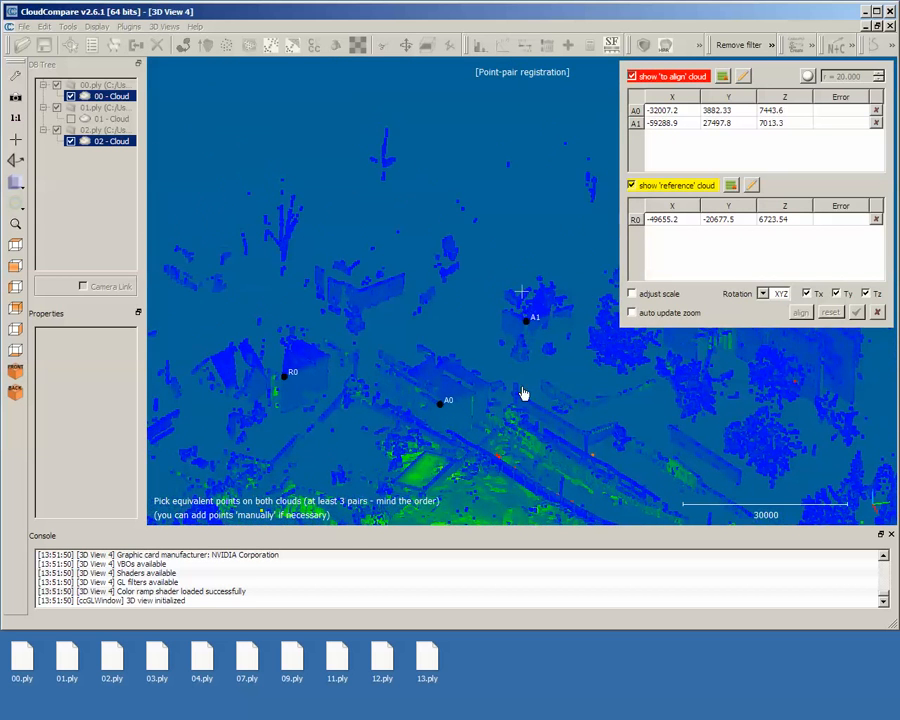
scroll(342, 301, up, 4)
right_drag(335, 309, 428, 325)
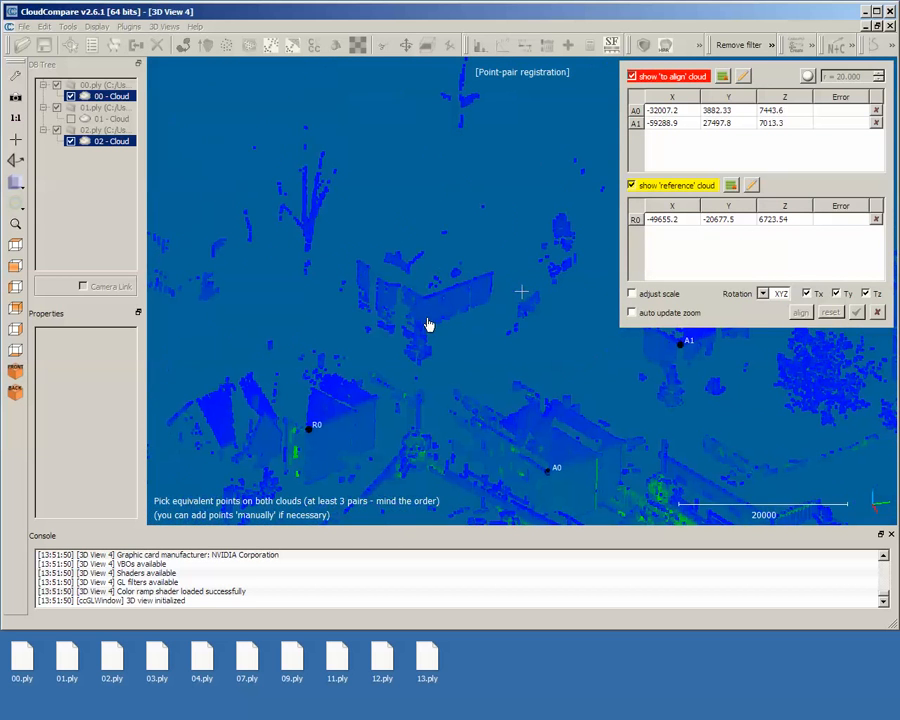
right_drag(484, 333, 405, 345)
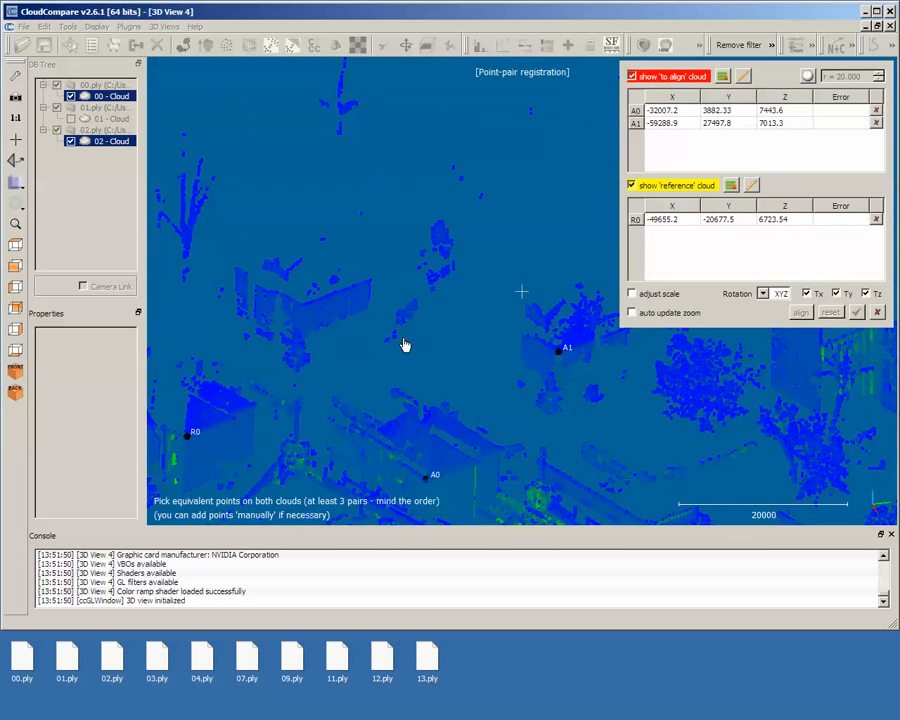
Step: Hide the 'to align' cloud and pick the rear building's upper wall corner as the second reference point
click(632, 77)
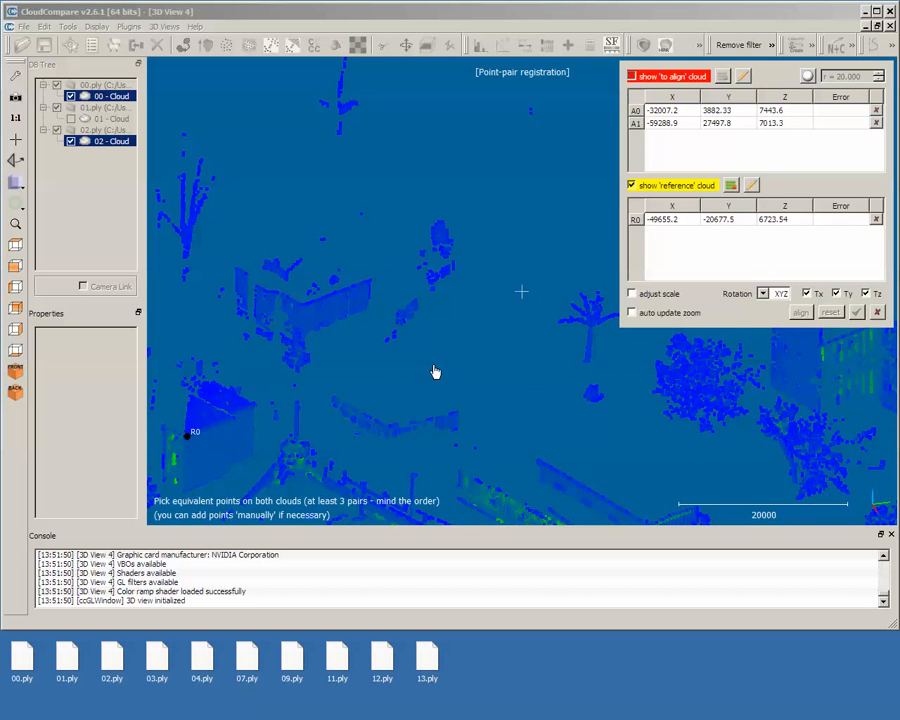
scroll(434, 372, down, 4)
scroll(392, 366, down, 3)
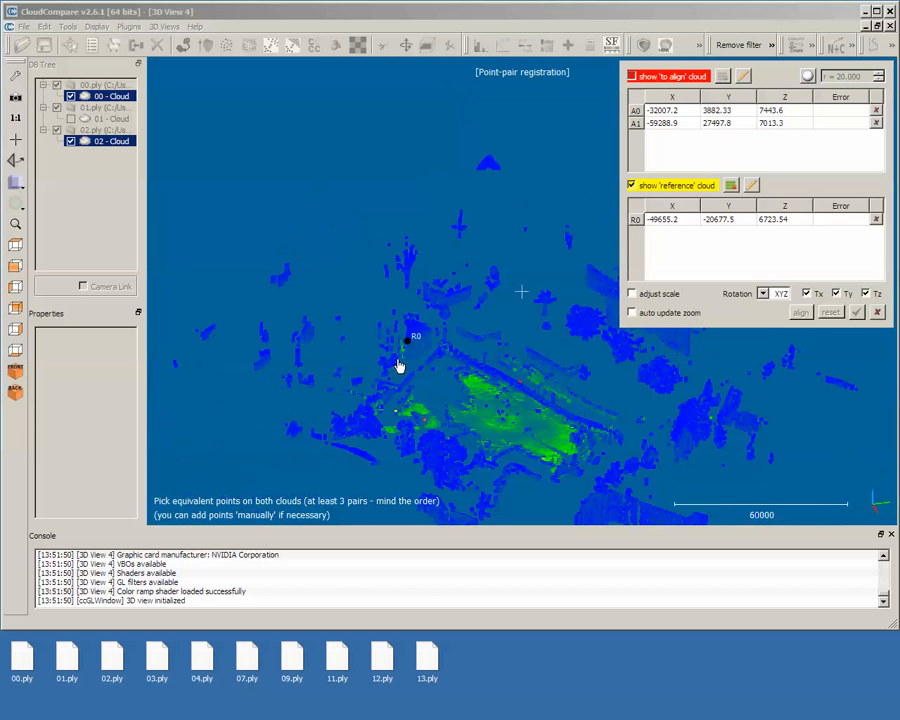
scroll(595, 422, down, 4)
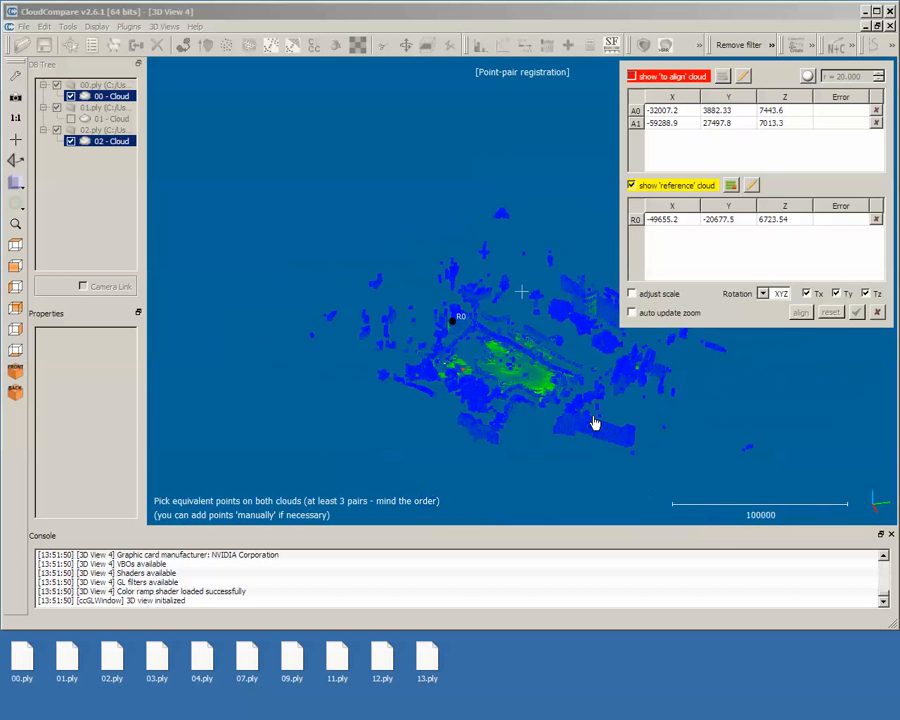
scroll(593, 426, up, 6)
scroll(575, 420, up, 10)
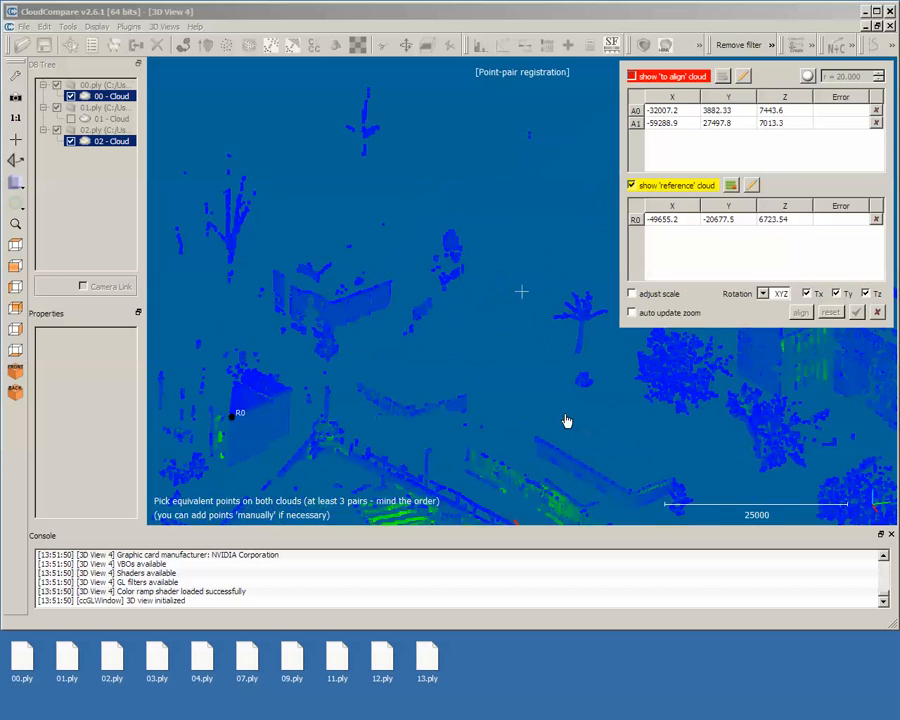
right_drag(258, 330, 455, 352)
scroll(408, 356, up, 10)
scroll(578, 315, up, 5)
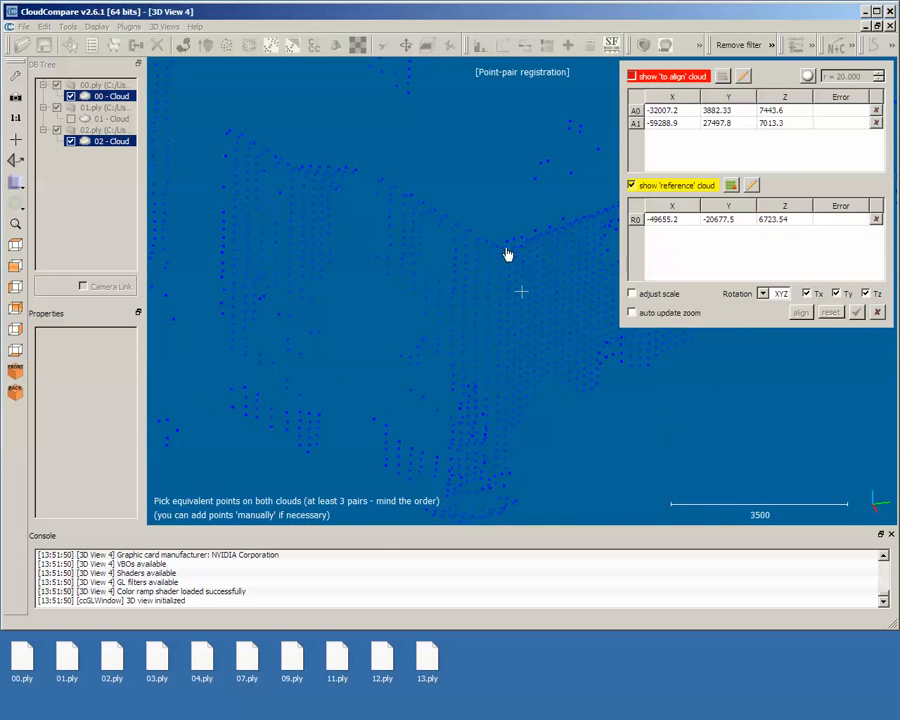
click(507, 246)
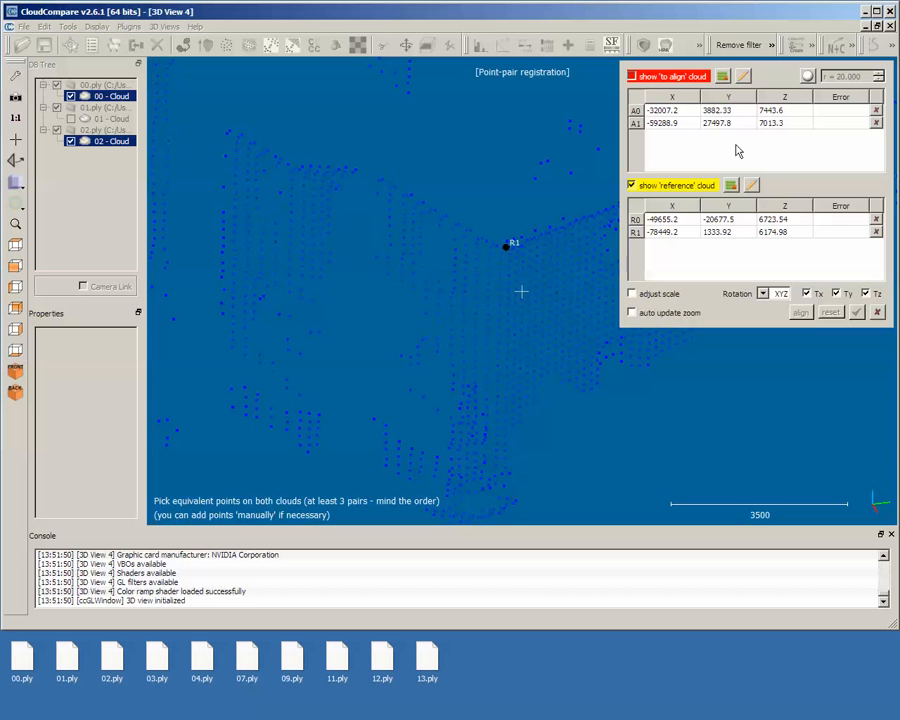
Step: Display both clouds and locate the distant house's gable wall on the opposite side of the site in each
click(643, 77)
scroll(565, 345, down, 10)
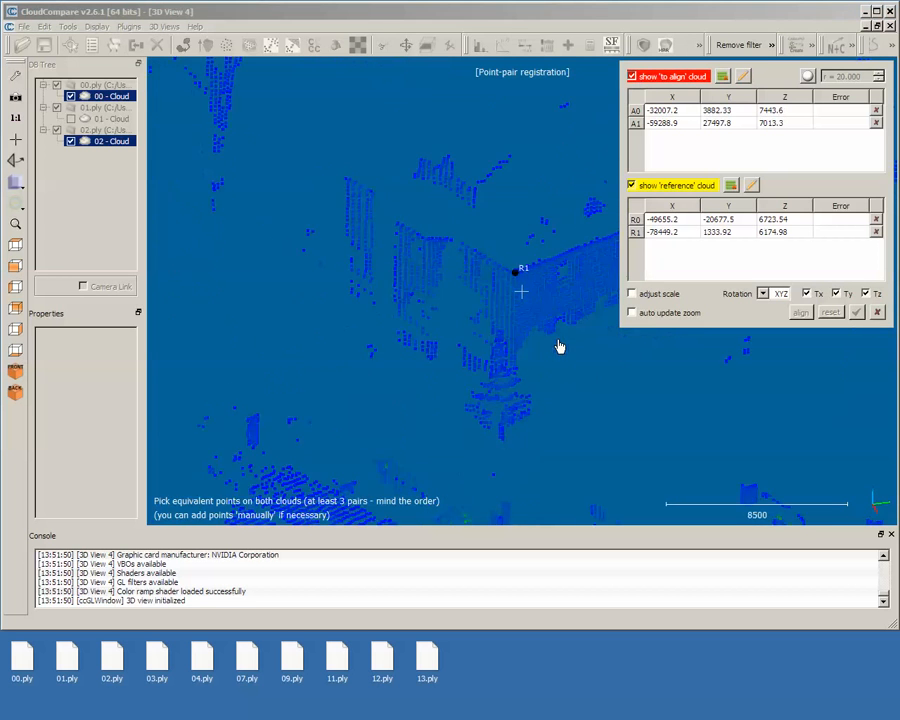
right_drag(601, 383, 450, 384)
drag(518, 443, 590, 415)
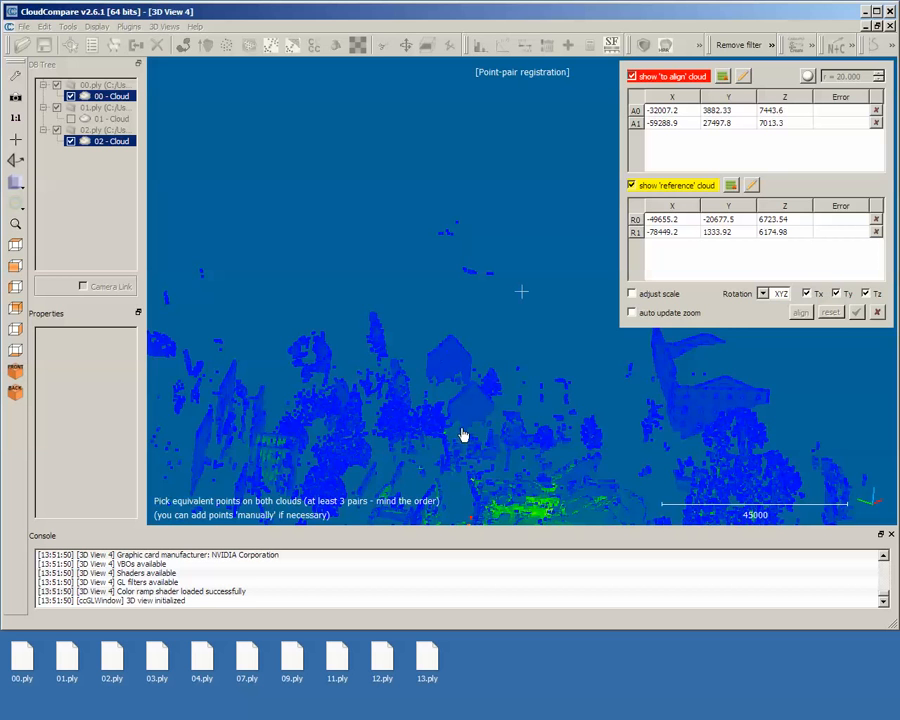
scroll(458, 428, up, 6)
right_drag(455, 418, 474, 208)
scroll(430, 316, up, 5)
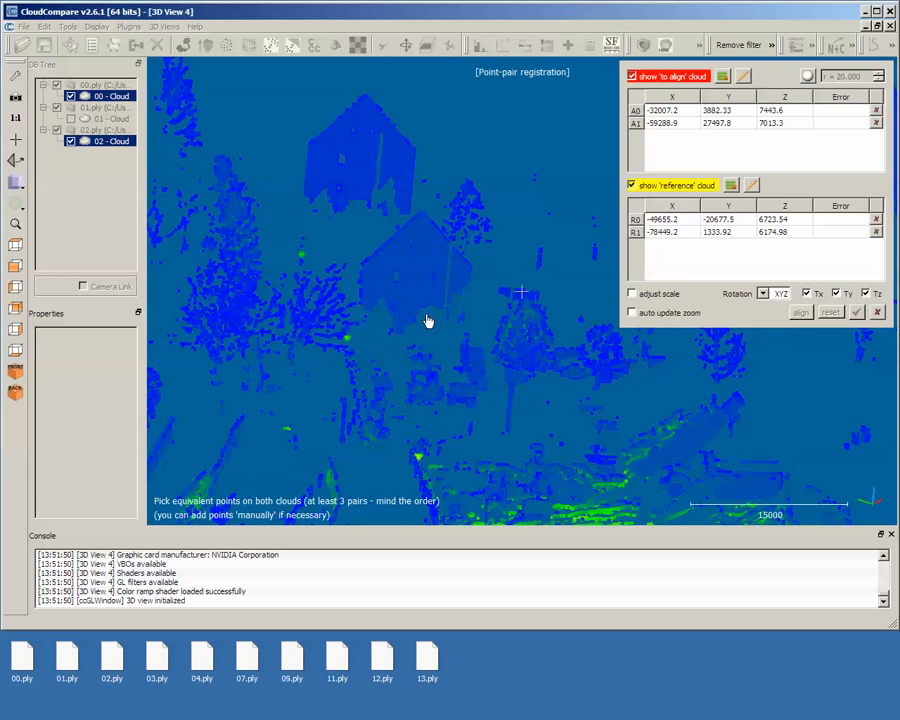
scroll(428, 321, up, 6)
right_drag(328, 225, 454, 383)
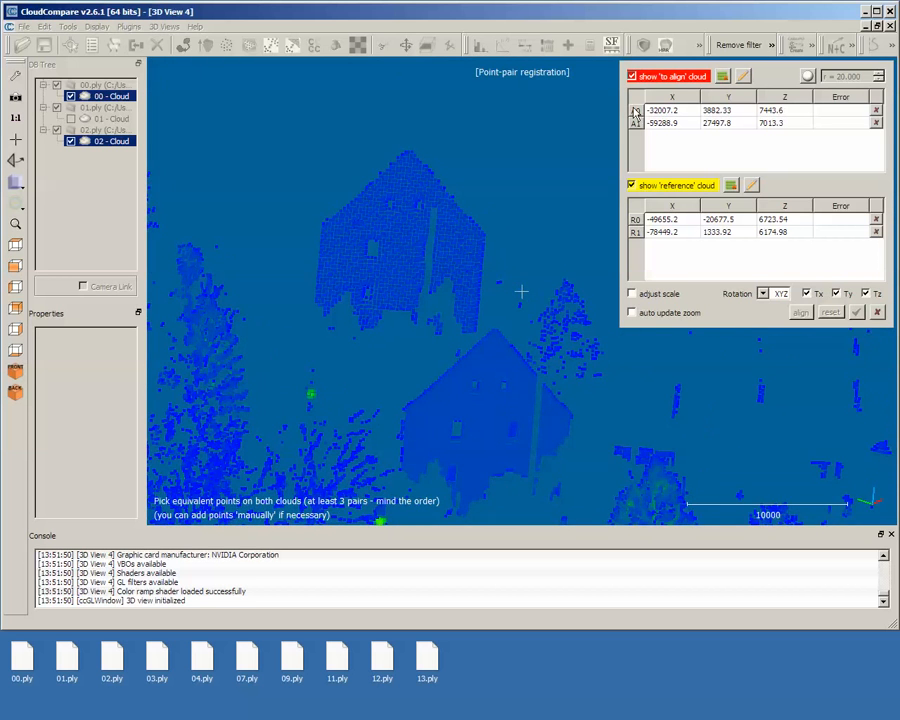
Step: Pick the distant gable wall's apex as the third point, first on the reference cloud and again on the 'to align' cloud
click(633, 76)
scroll(474, 410, up, 5)
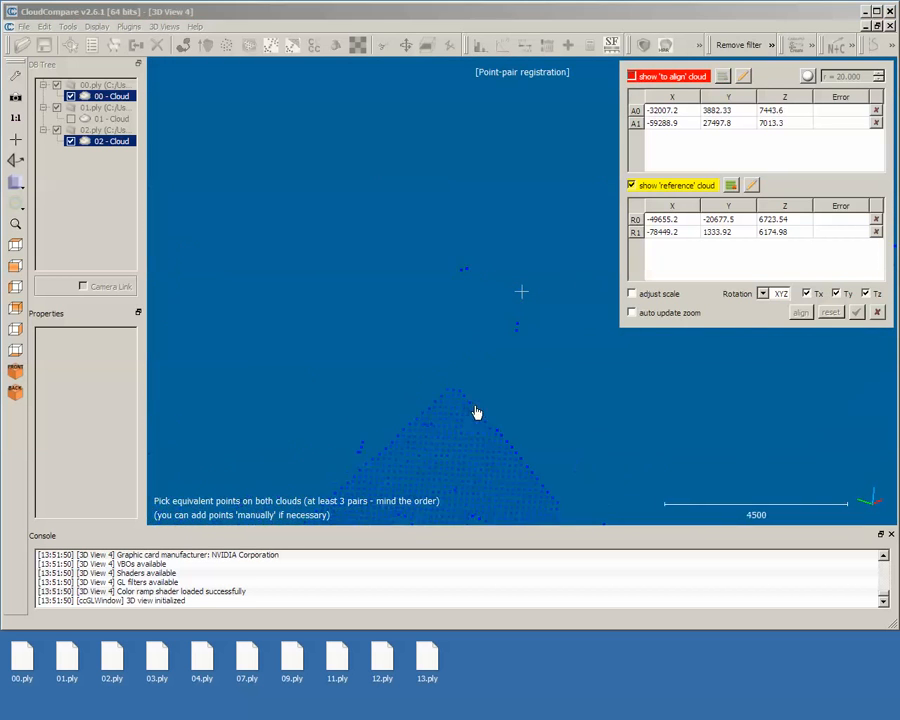
right_drag(478, 414, 492, 375)
click(470, 336)
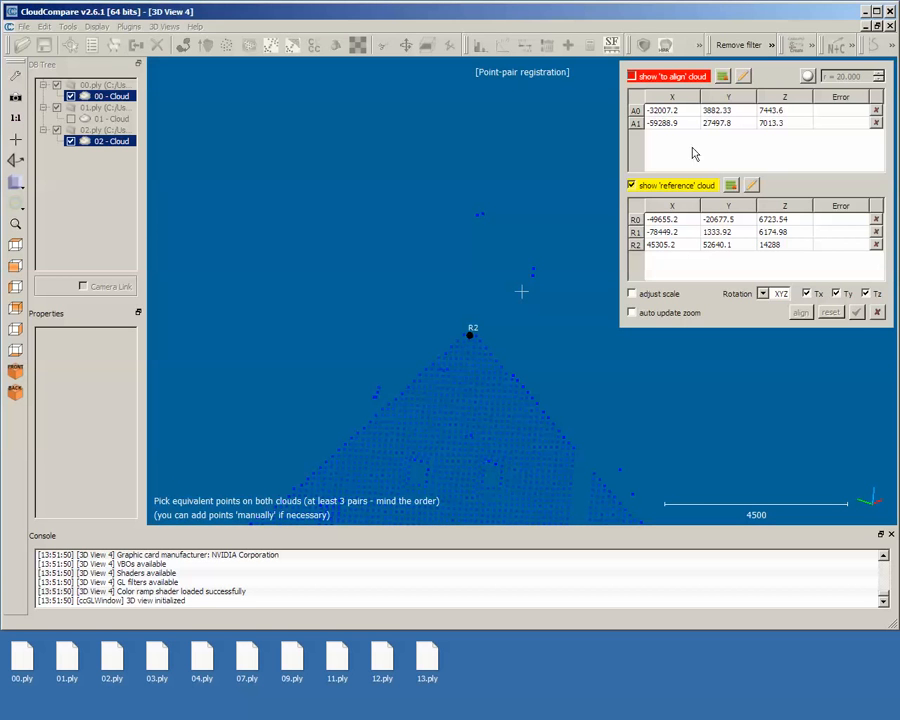
click(630, 186)
click(391, 195)
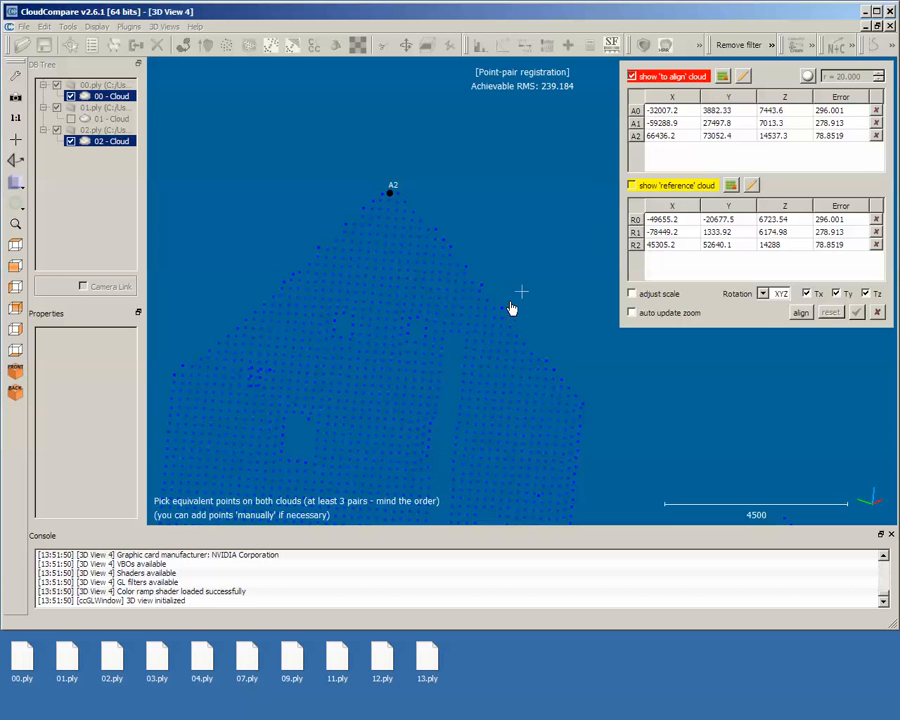
Step: Display both clouds and align 02 - Cloud to the reference using the three picked point pairs
scroll(511, 309, down, 6)
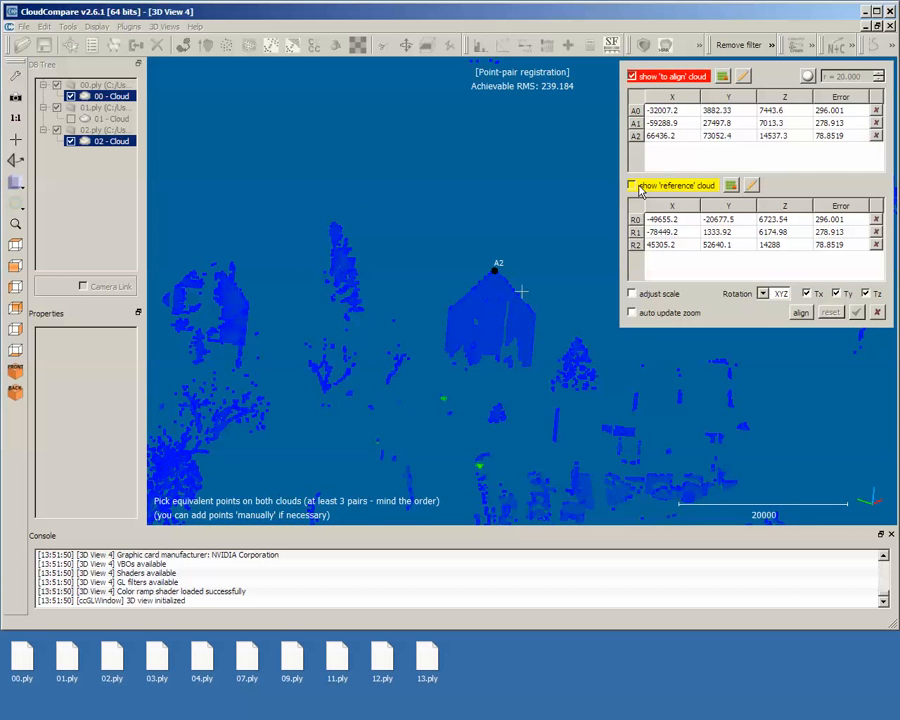
click(631, 186)
click(800, 313)
scroll(642, 442, down, 8)
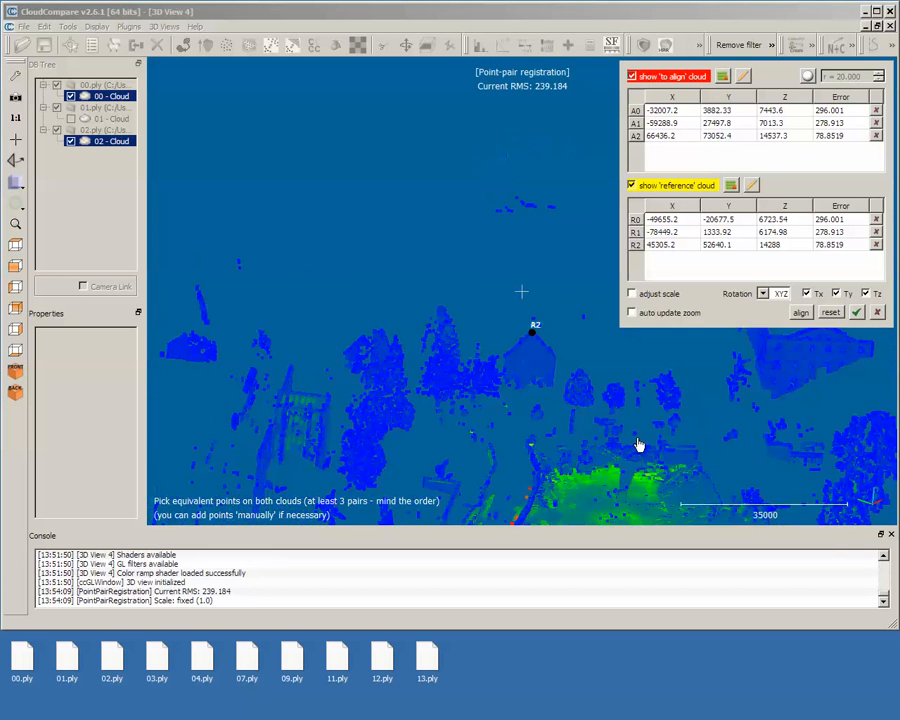
Step: Examine how the aligned clouds fit across the site and look for another shared building corner
drag(543, 376, 546, 472)
right_drag(592, 334, 442, 331)
scroll(418, 374, up, 11)
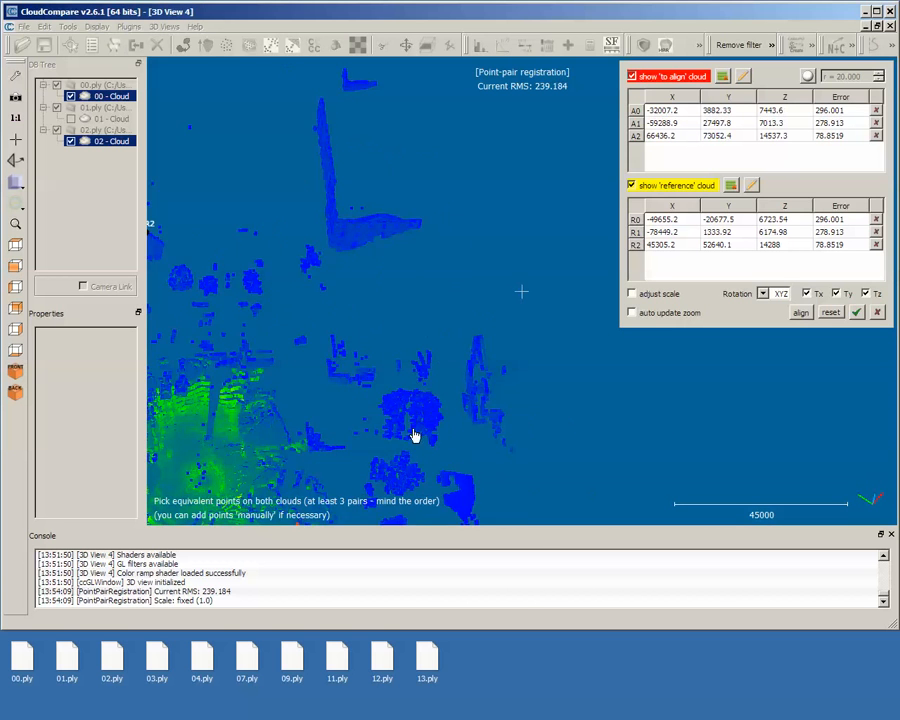
drag(415, 435, 295, 416)
scroll(305, 414, up, 10)
right_drag(305, 414, 593, 362)
drag(593, 362, 600, 333)
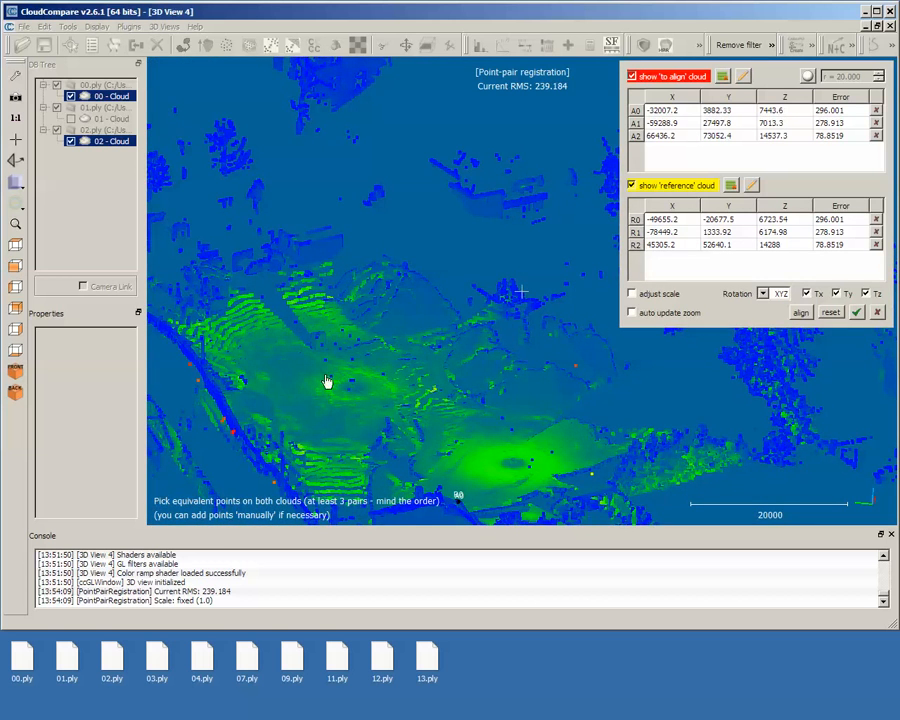
drag(409, 267, 390, 410)
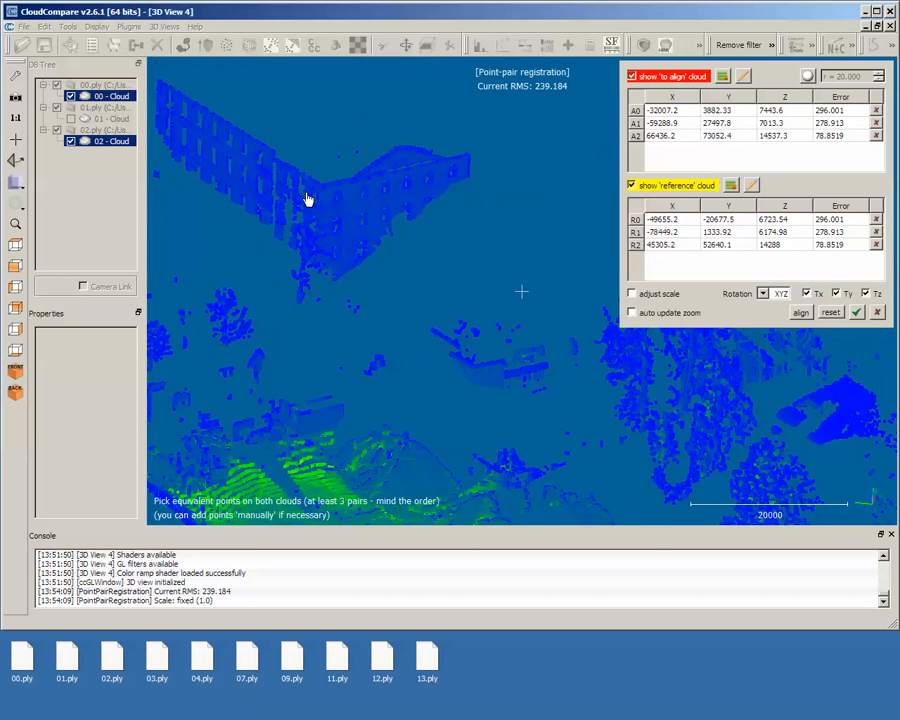
Step: With the 'to align' cloud hidden, pick the distant two-winged building's upper roof corner as the fourth point on the reference cloud
scroll(307, 203, up, 5)
scroll(307, 203, up, 2)
right_drag(307, 203, 654, 382)
scroll(368, 238, up, 5)
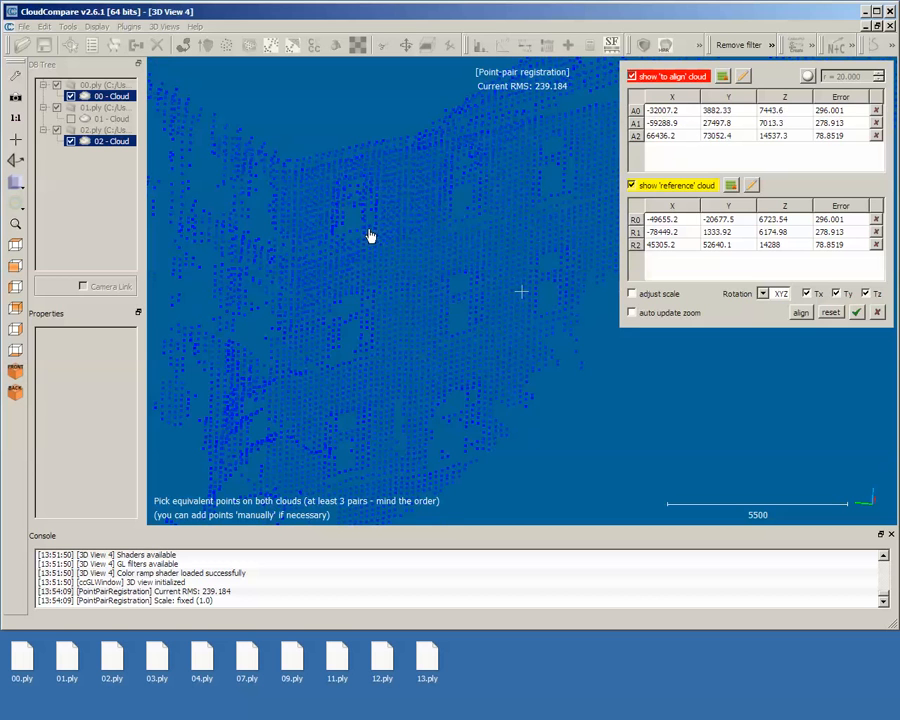
right_drag(370, 236, 512, 334)
click(632, 77)
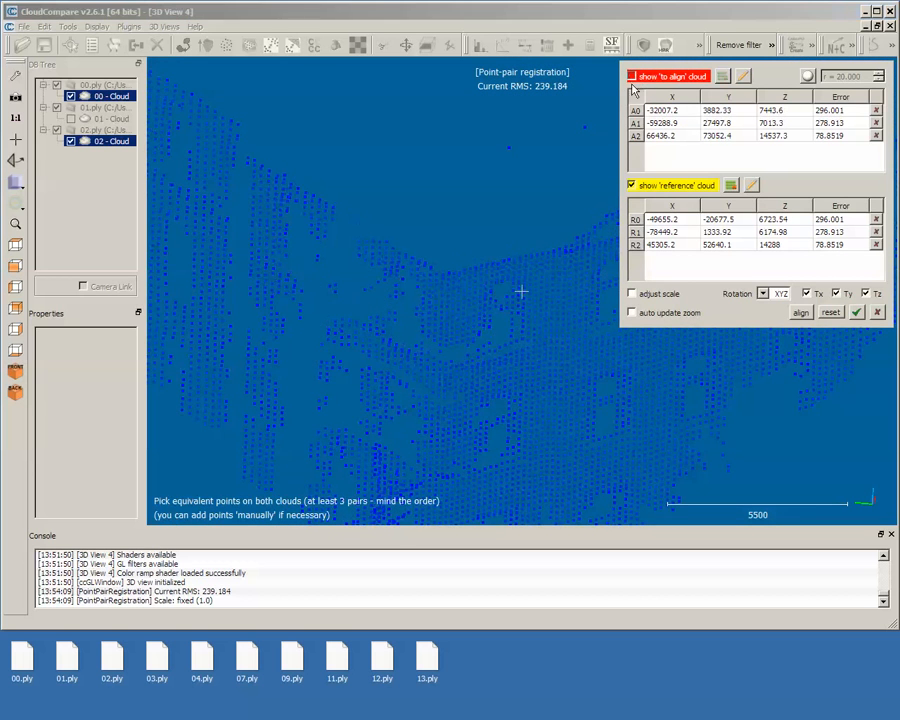
scroll(416, 324, up, 3)
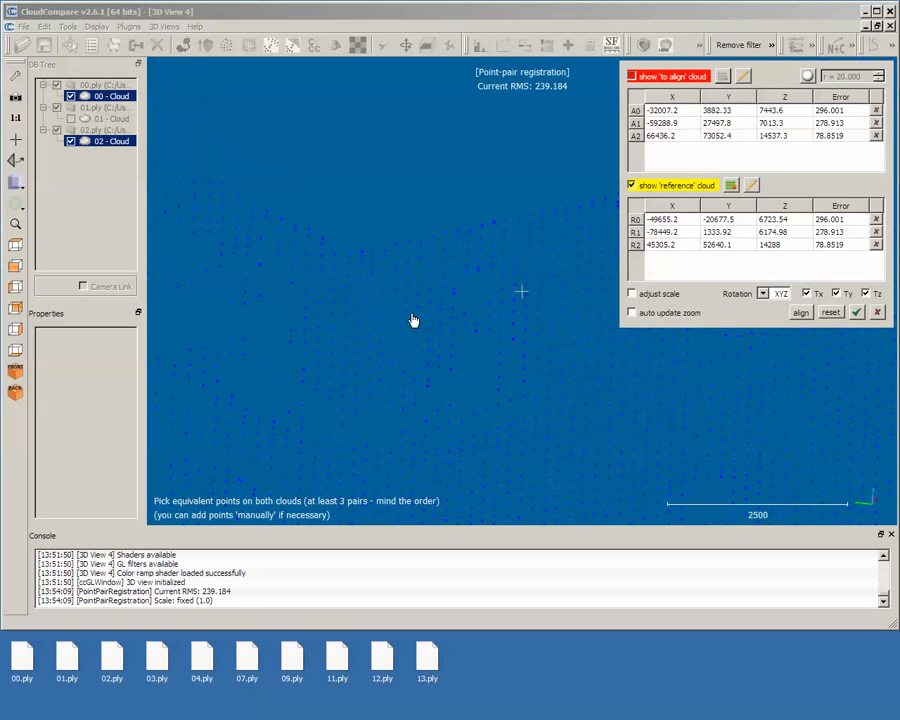
click(349, 254)
Step: Show only the 'to align' cloud and pick the same upper roof corner as its fourth point
click(632, 77)
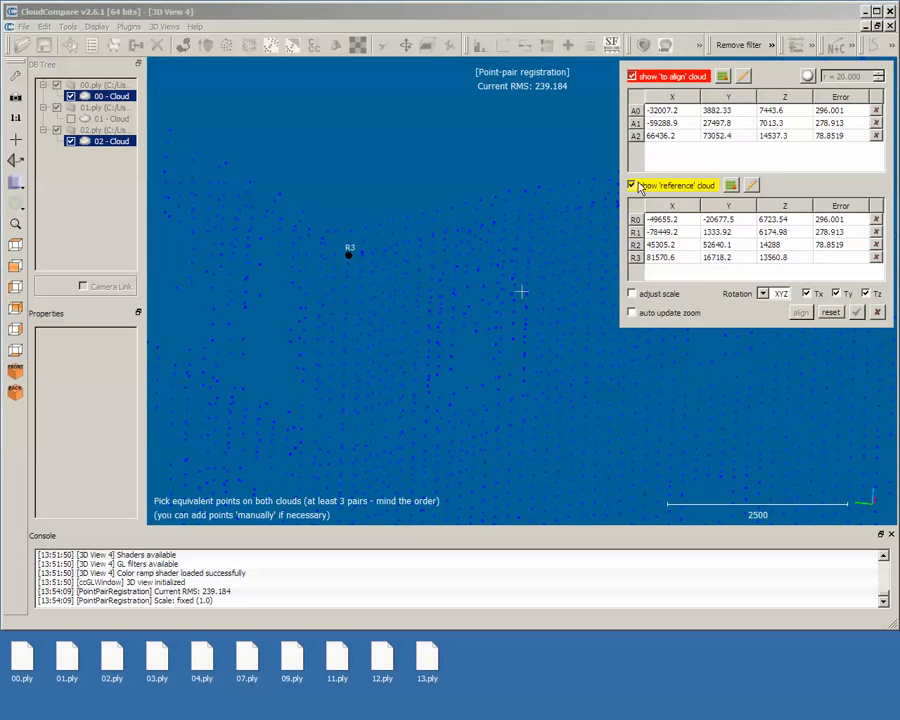
click(632, 186)
click(351, 231)
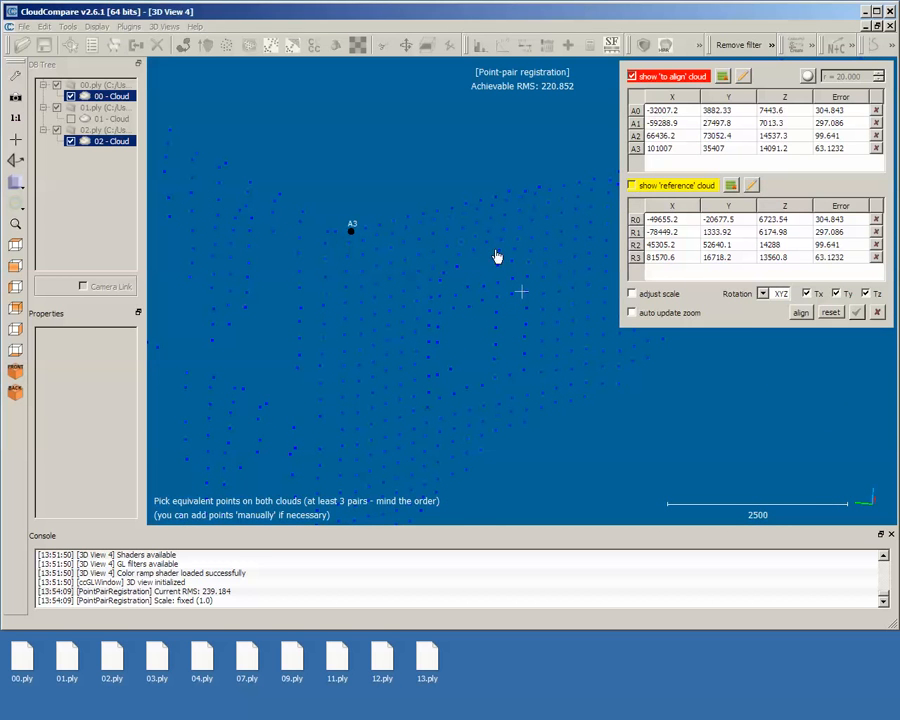
Step: Display both clouds and align 02 - Cloud to the reference using the four picked point pairs
click(631, 186)
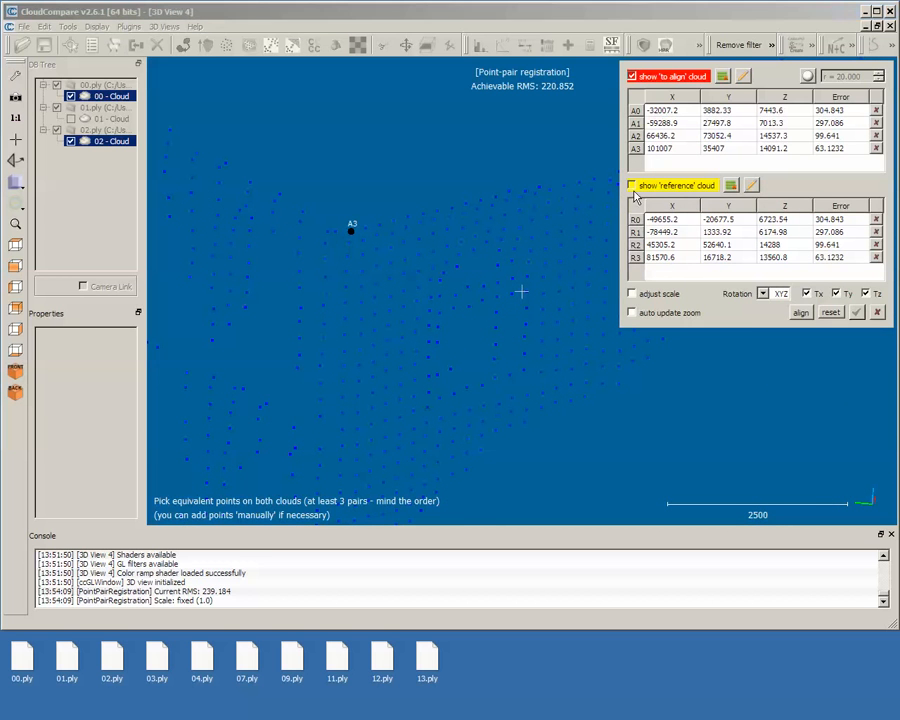
click(801, 313)
scroll(446, 378, down, 8)
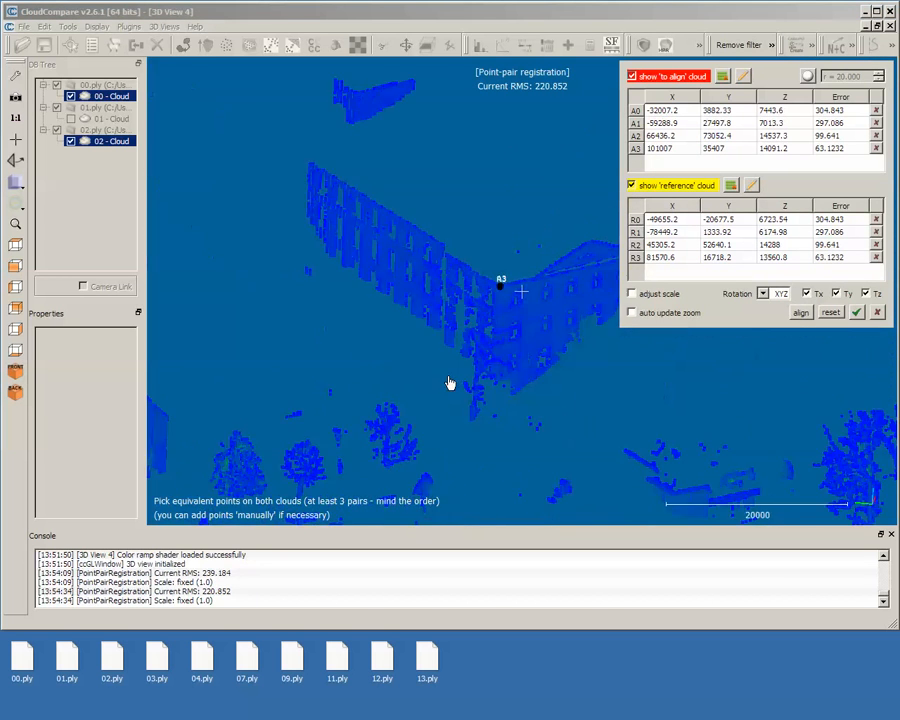
scroll(455, 405, down, 5)
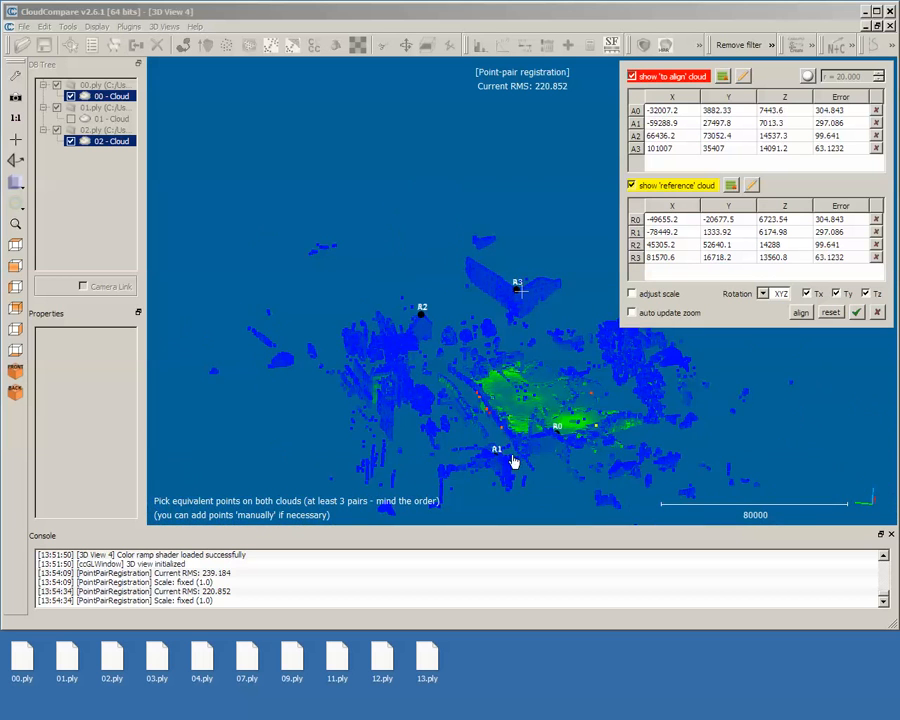
Step: Look across the site for another shared building corner, checking the multi-storey facade in the 'to align' cloud with the reference hidden
drag(513, 462, 443, 311)
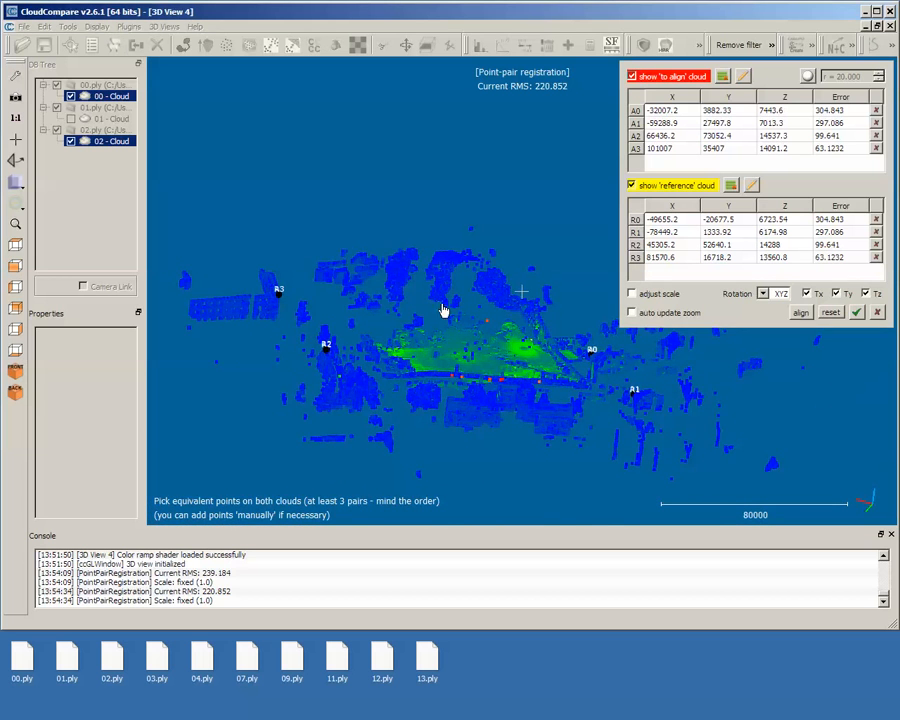
scroll(404, 315, up, 5)
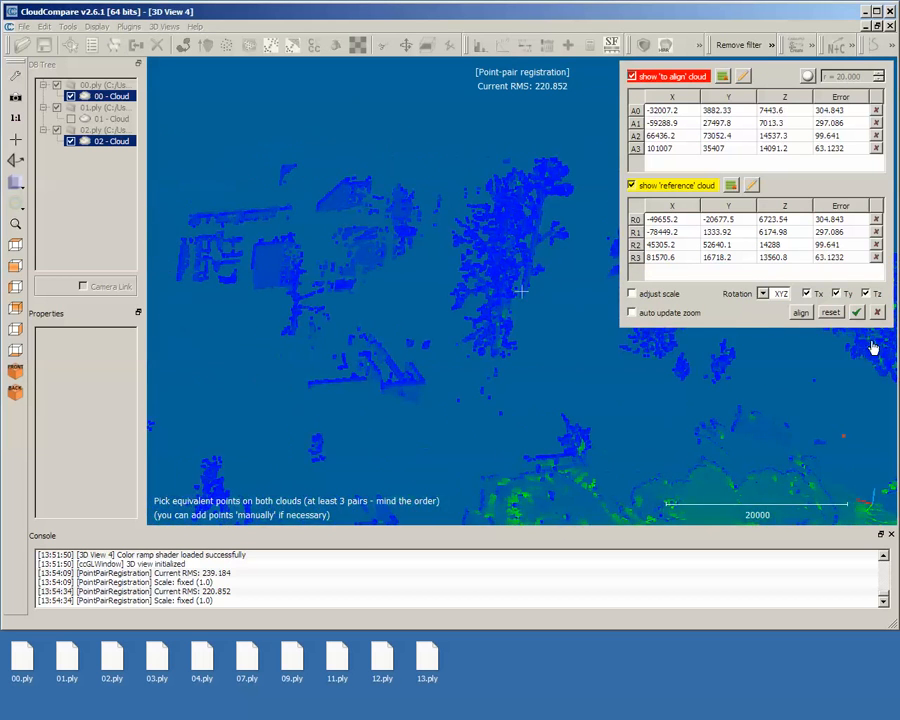
drag(310, 336, 319, 289)
click(631, 186)
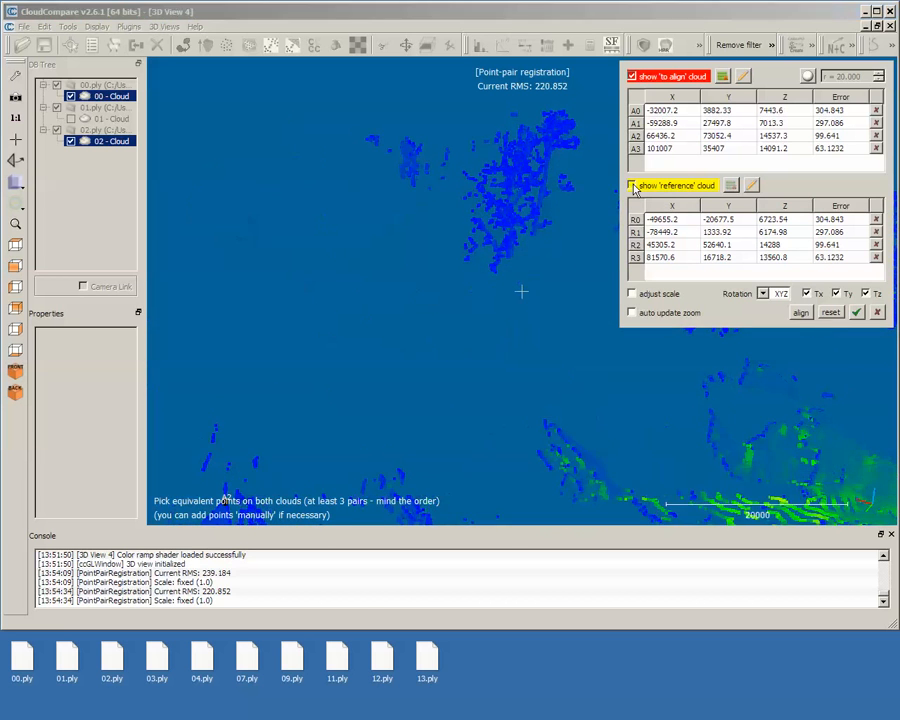
right_drag(542, 375, 365, 236)
scroll(518, 345, down, 9)
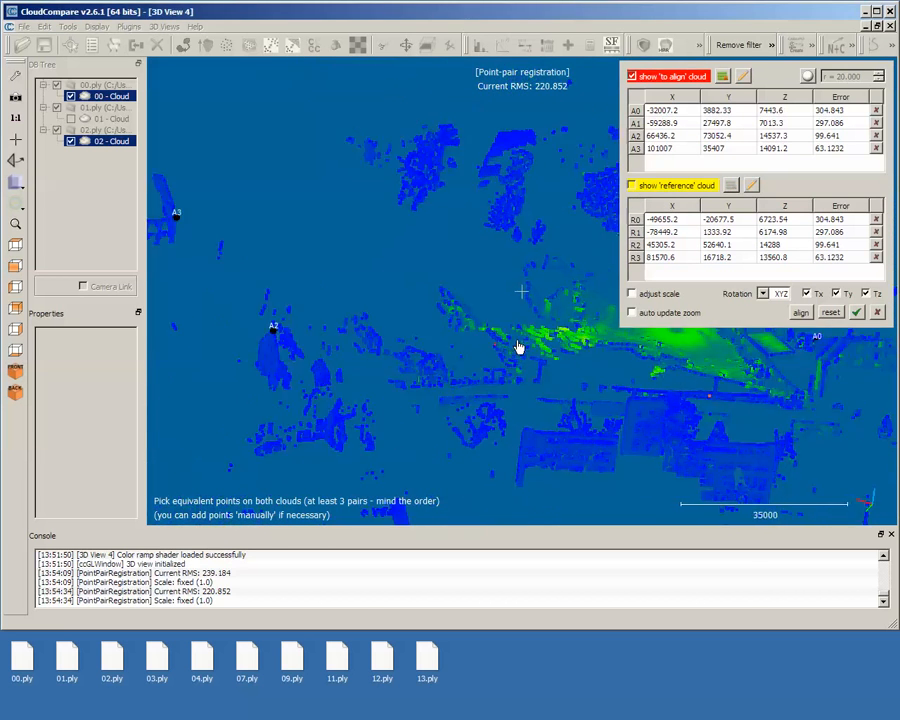
drag(432, 418, 638, 405)
drag(278, 388, 436, 319)
scroll(446, 285, up, 10)
right_drag(507, 284, 484, 364)
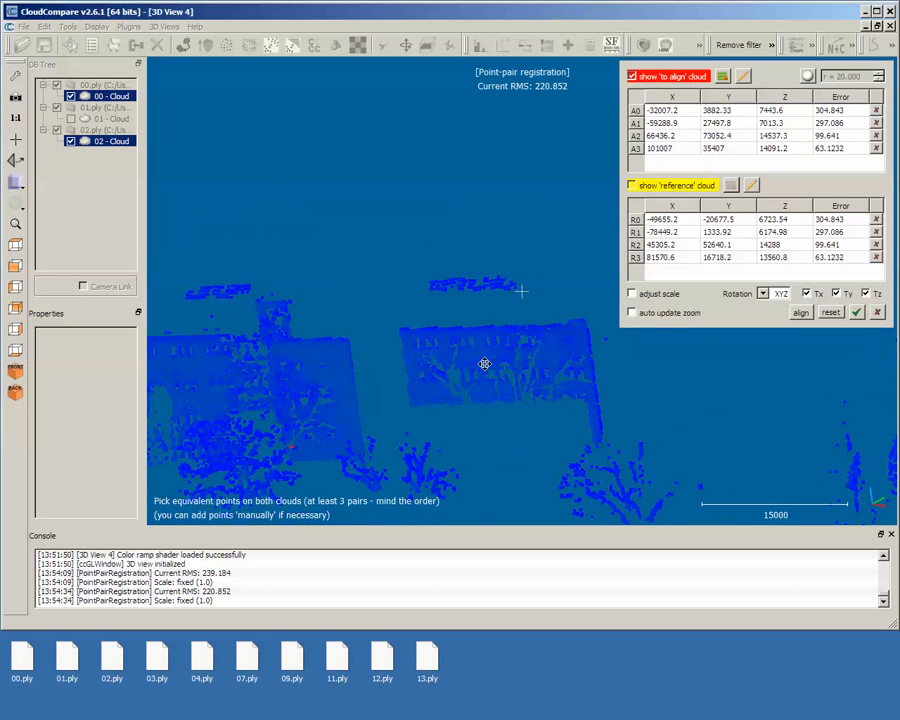
scroll(292, 362, up, 4)
right_drag(412, 347, 147, 319)
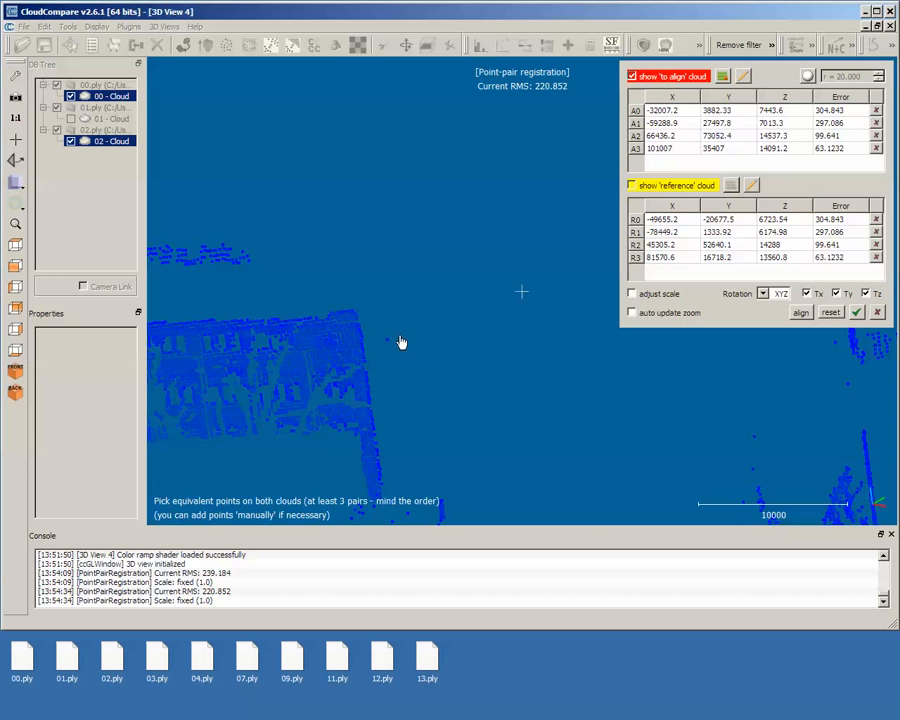
scroll(316, 365, up, 2)
right_drag(321, 358, 419, 398)
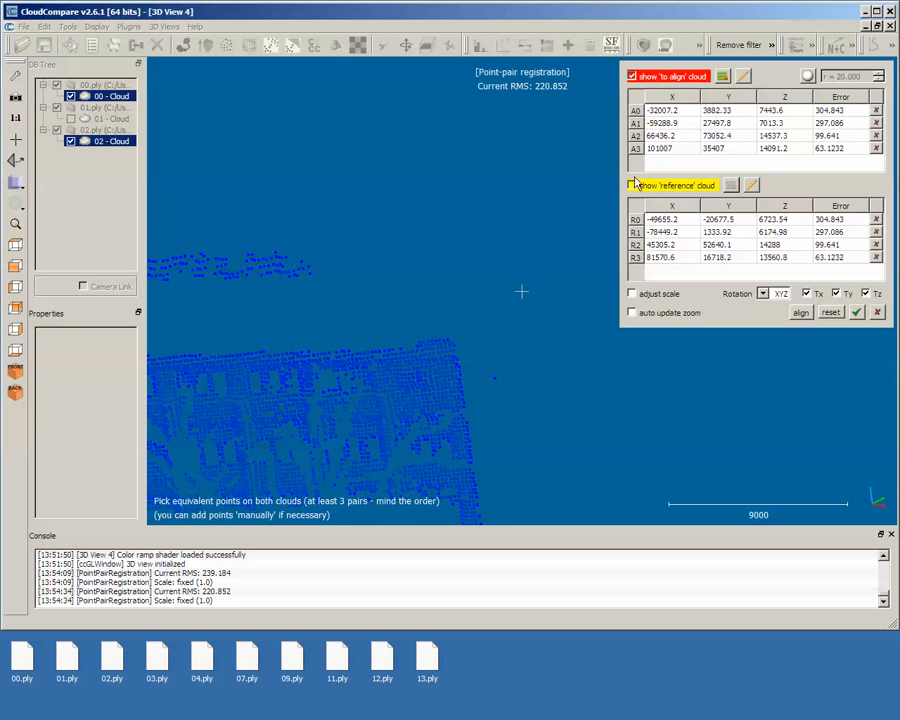
click(635, 186)
click(635, 186)
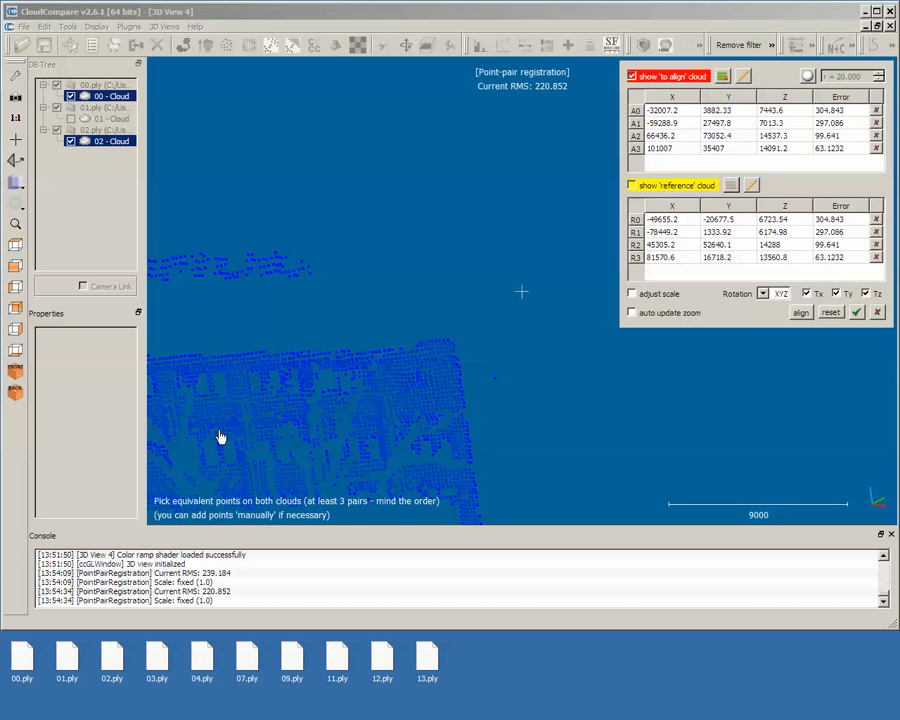
Step: Show only the reference cloud and pick the multi-storey facade's outer roof corner as the fifth point
drag(184, 433, 213, 396)
right_drag(215, 400, 164, 163)
click(632, 77)
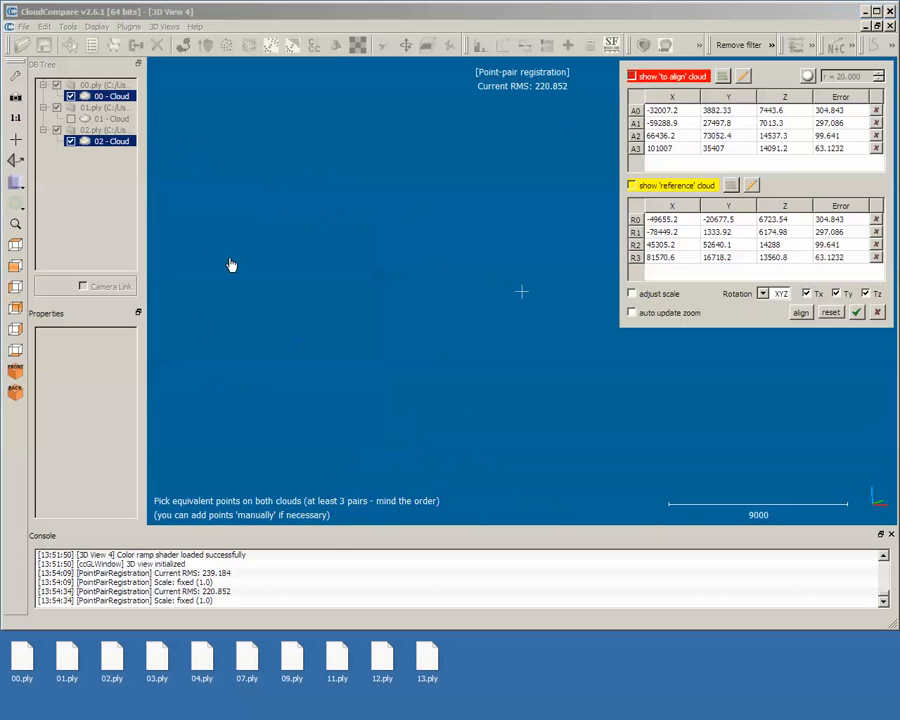
click(655, 190)
scroll(314, 262, up, 3)
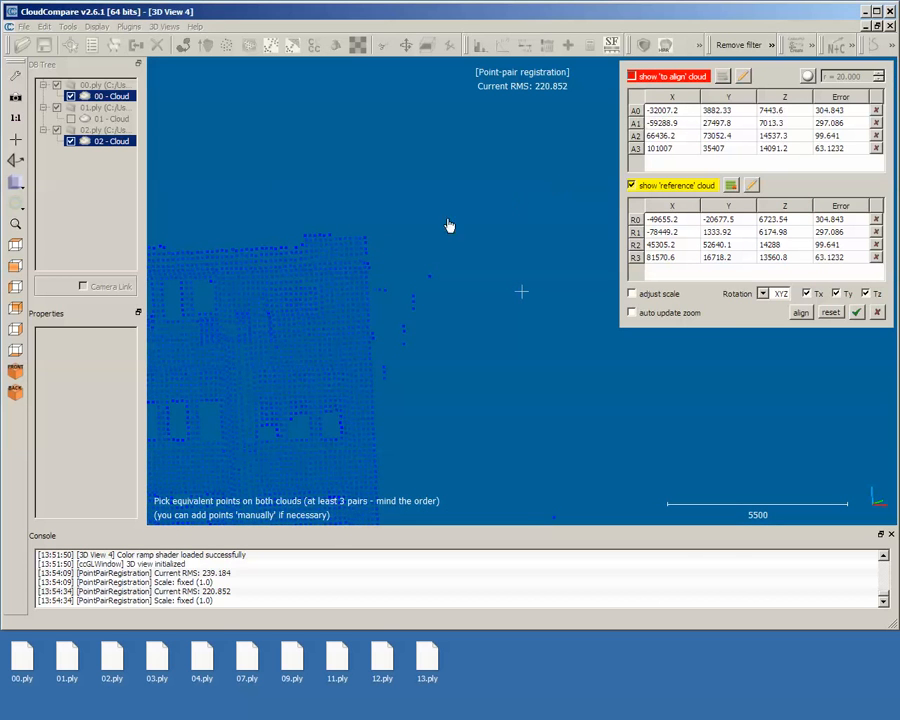
click(365, 234)
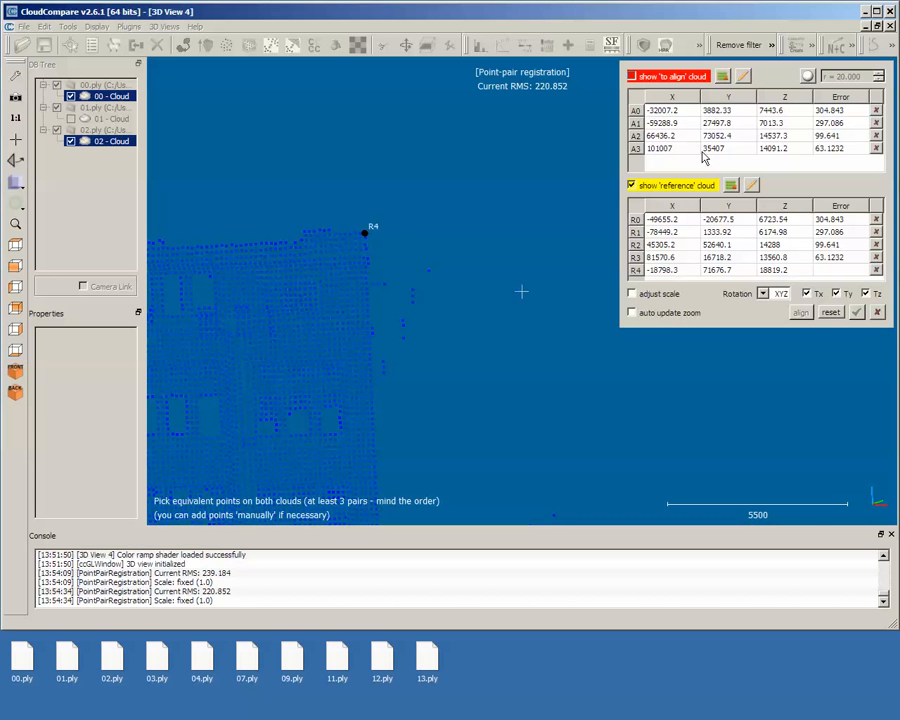
Step: Show only the 'to align' cloud and pick the matching outer roof corner of the facade as its fifth point
click(632, 78)
click(632, 184)
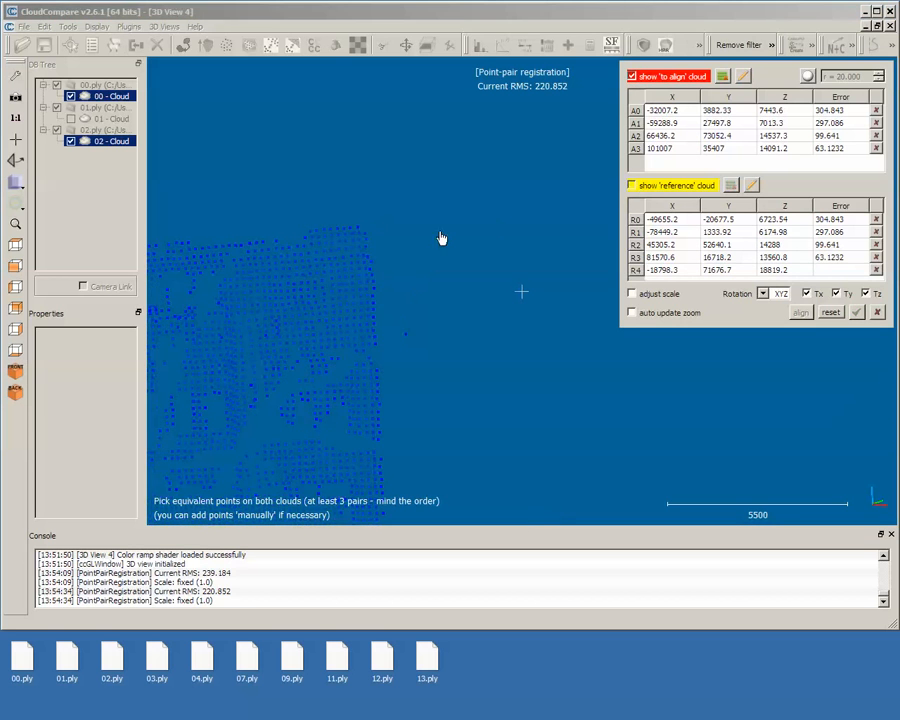
click(360, 233)
Step: Display both clouds and realign 02 - Cloud to the reference using all five point pairs
click(631, 186)
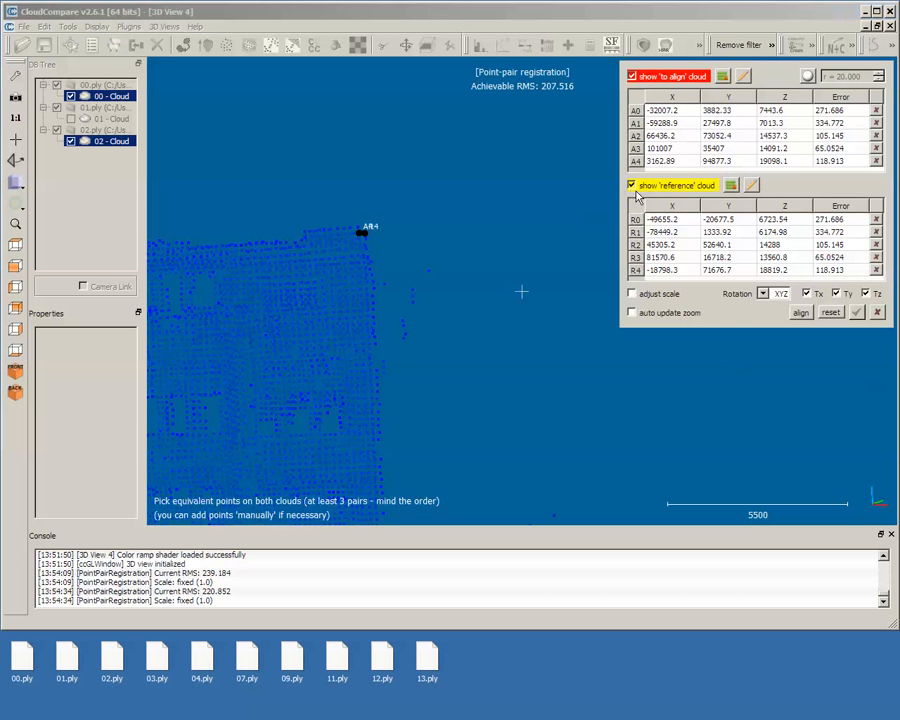
click(800, 313)
scroll(428, 290, down, 5)
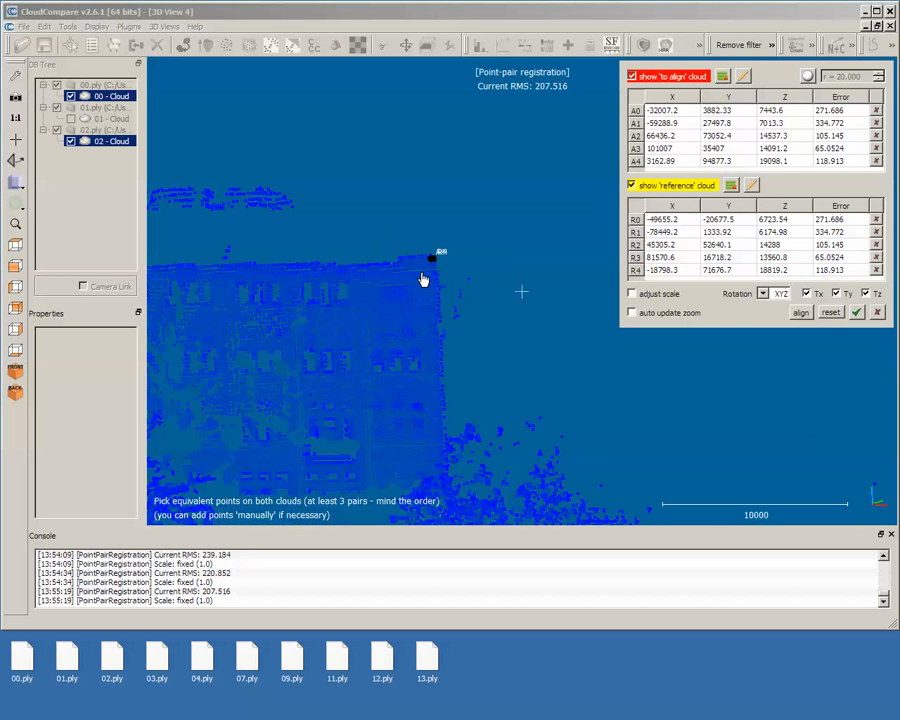
scroll(425, 355, down, 3)
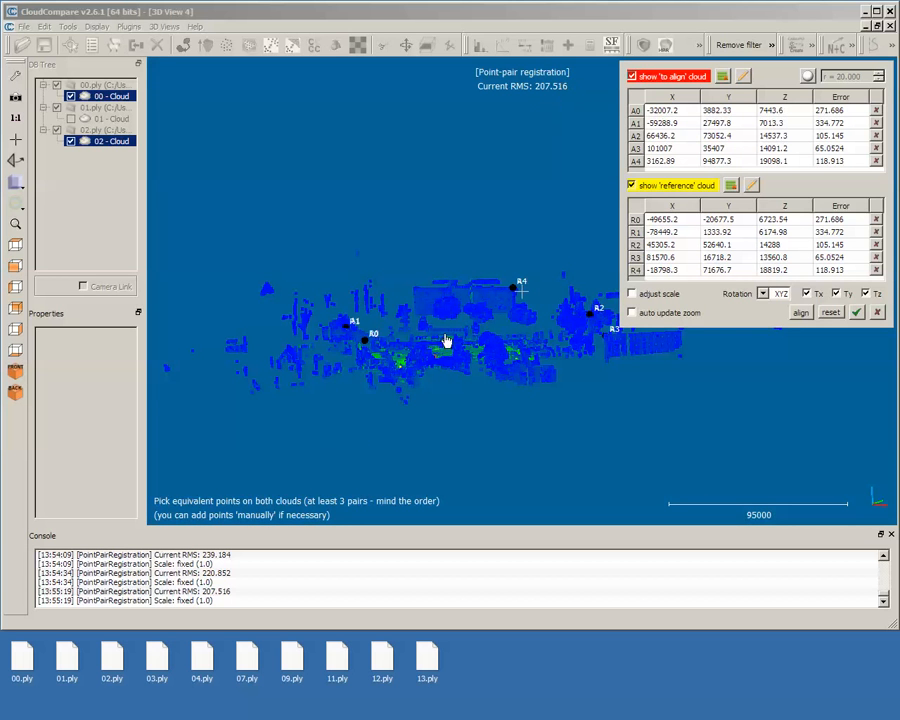
Step: Examine the five-pair alignment of both clouds from several angles across the site
drag(396, 365, 607, 339)
right_drag(575, 324, 248, 395)
drag(283, 415, 285, 361)
right_drag(285, 361, 383, 344)
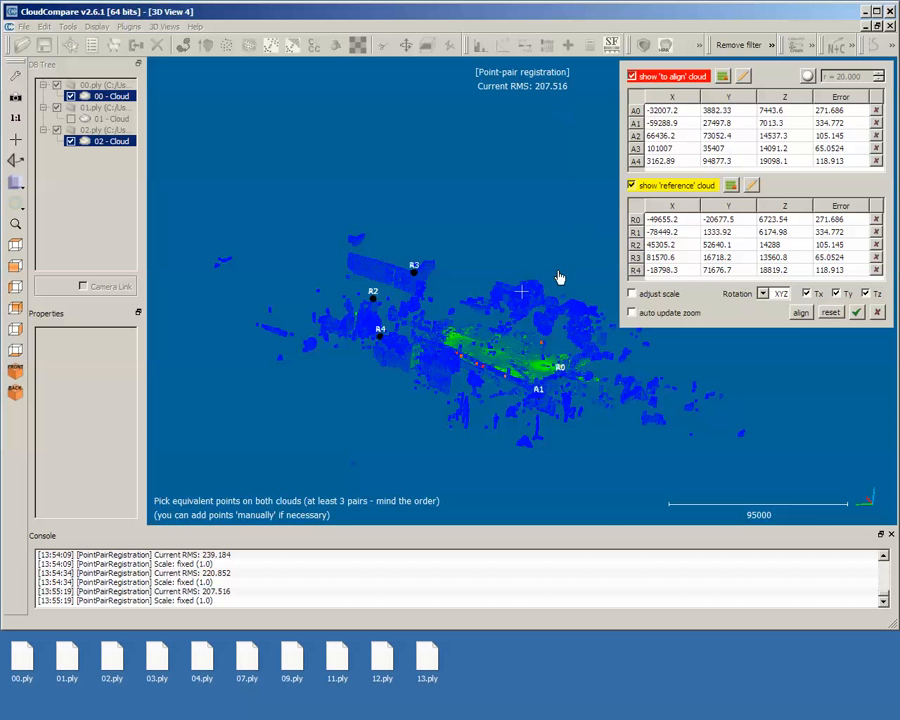
drag(463, 334, 481, 404)
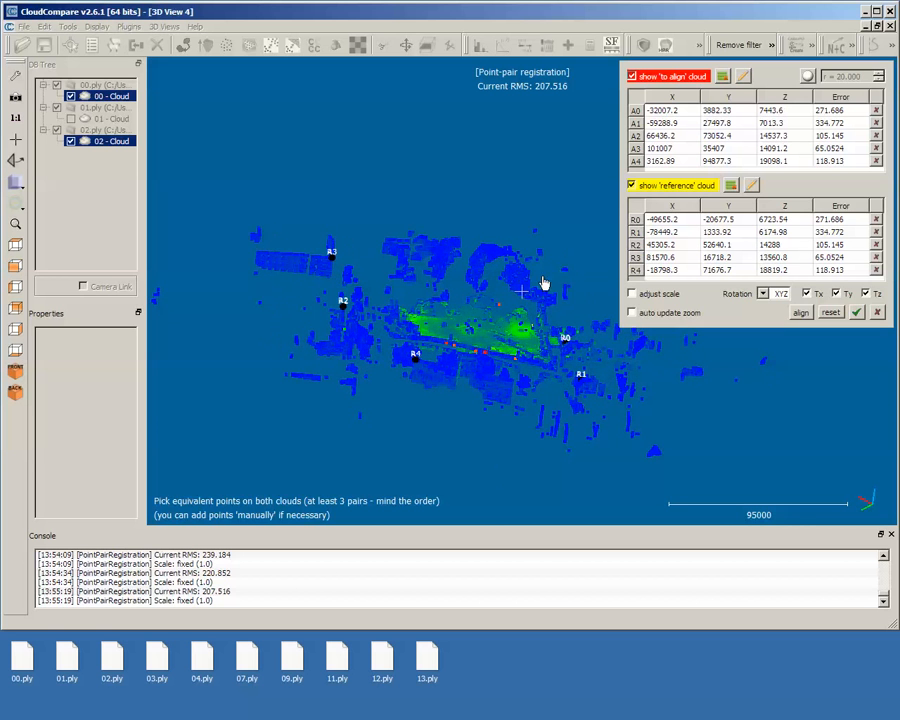
scroll(454, 311, up, 10)
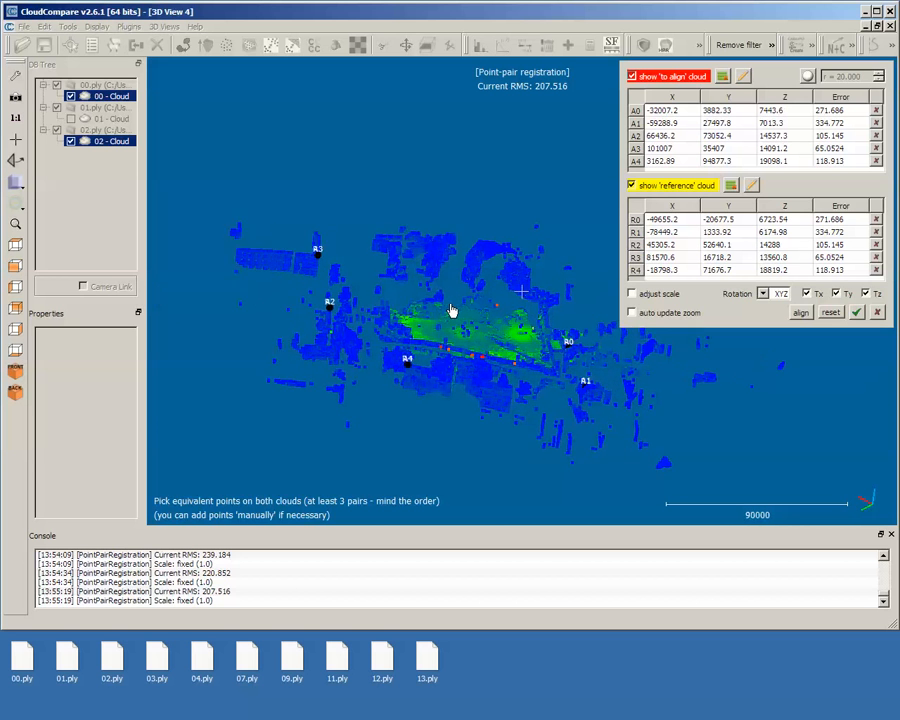
right_drag(450, 313, 572, 384)
Step: Accept the registration of 02 - Cloud, dismiss the alignment summary and display 01 - Cloud together with the other two clouds
click(857, 315)
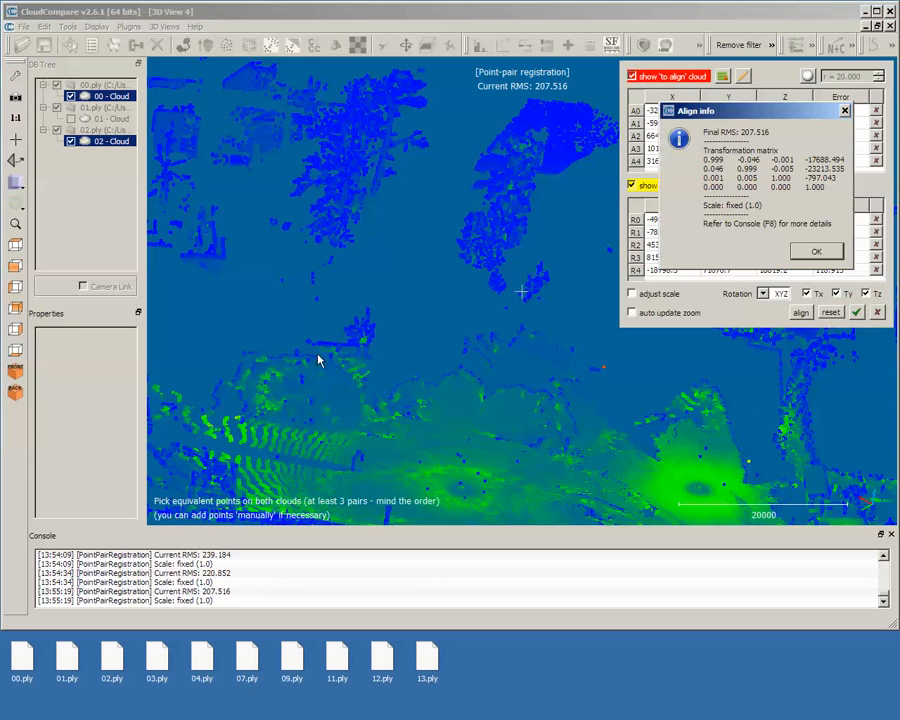
click(813, 253)
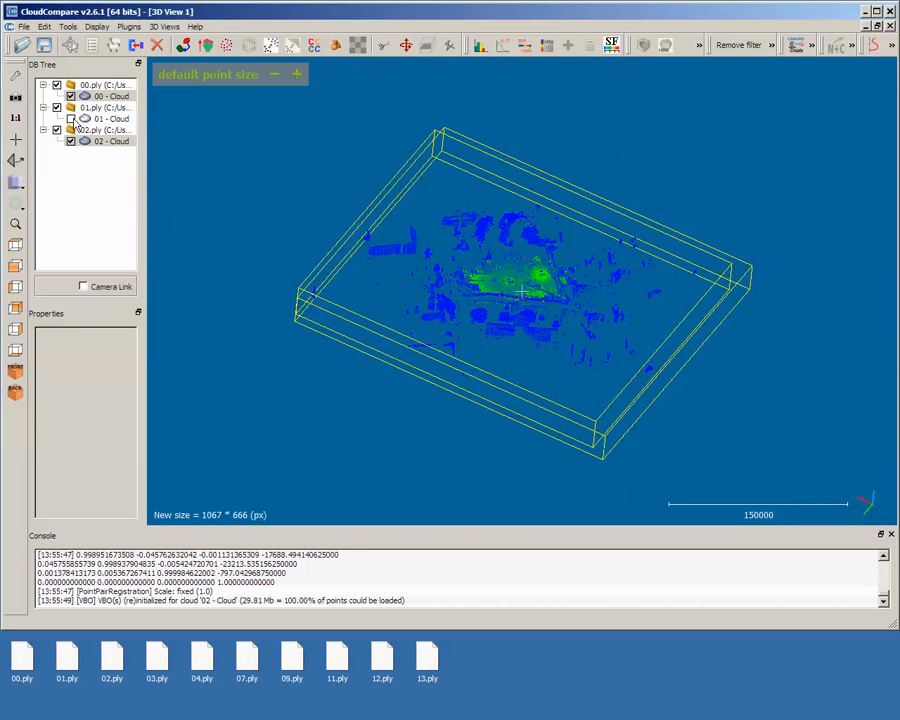
ctrl+click(105, 96)
Step: Inspect how the three registered clouds fit together around the fence, the buildings and the open ground
scroll(478, 300, up, 5)
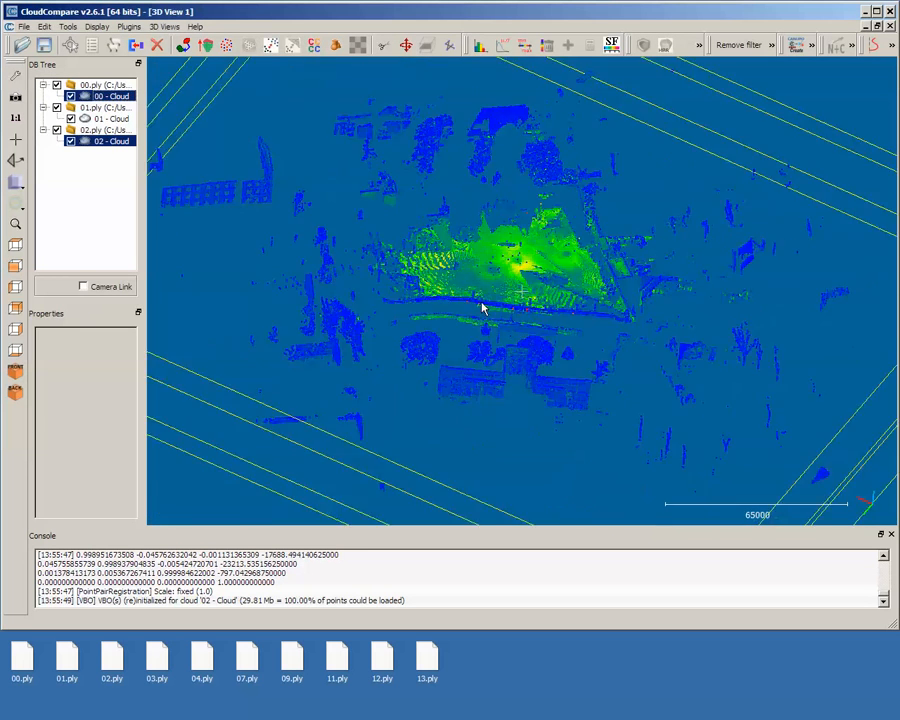
scroll(478, 318, up, 5)
drag(396, 374, 700, 310)
scroll(320, 380, up, 5)
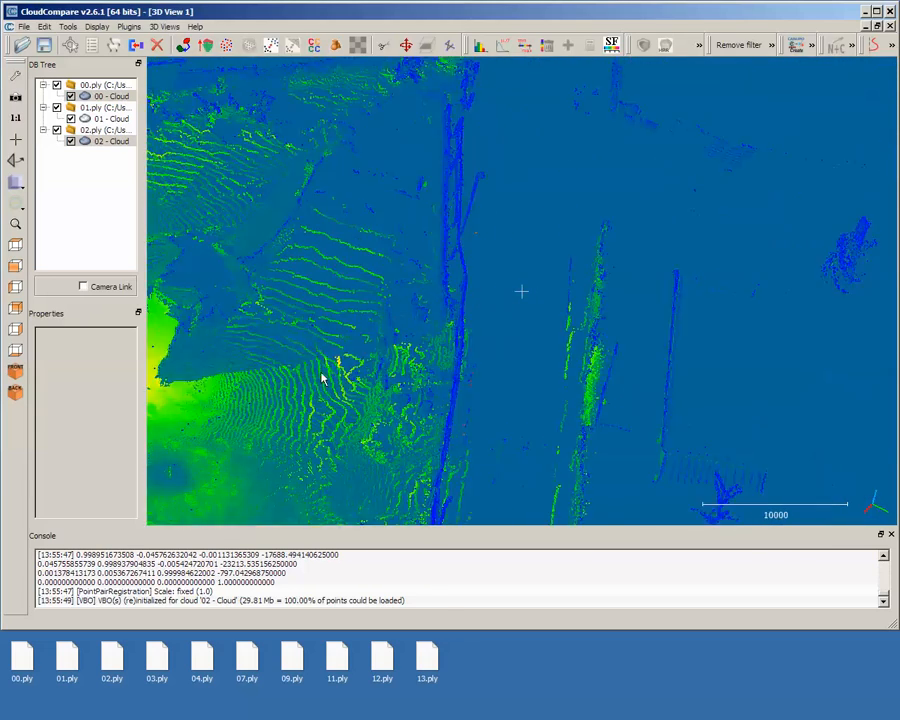
drag(322, 378, 529, 435)
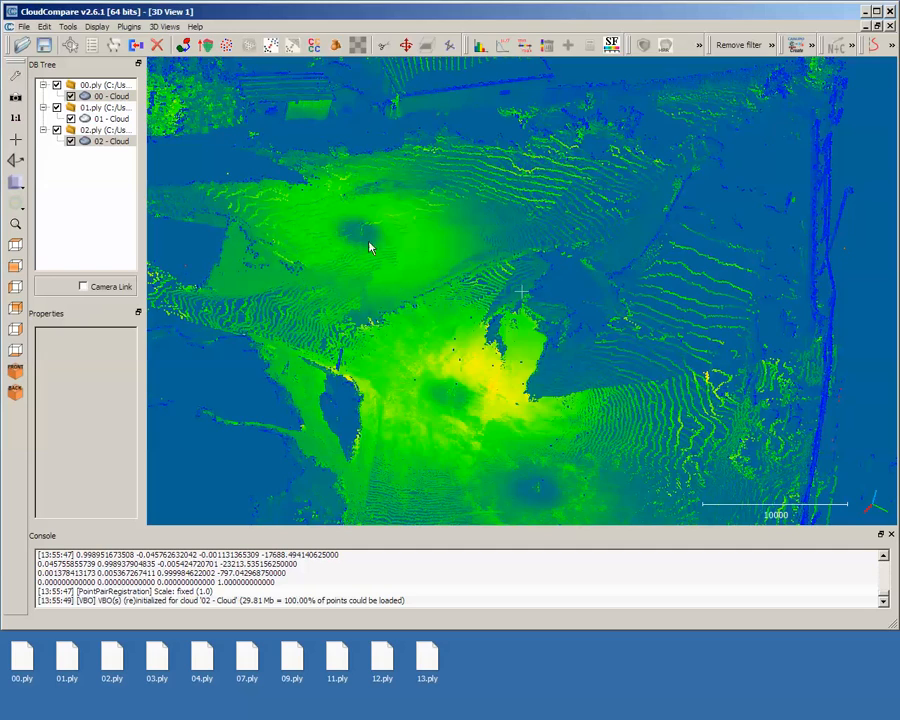
scroll(531, 491, down, 3)
drag(534, 488, 372, 389)
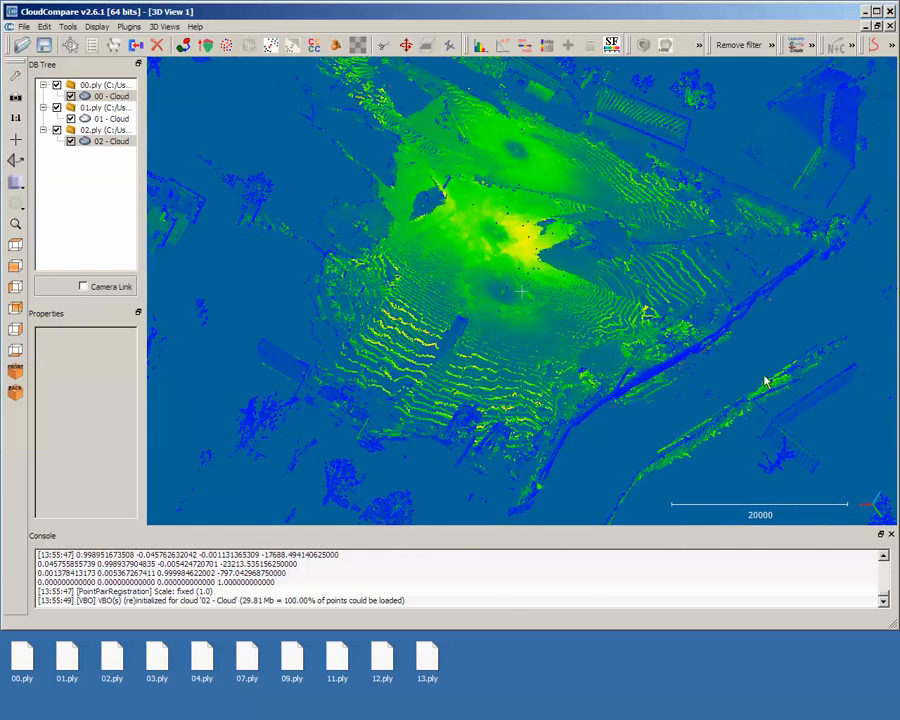
drag(765, 381, 259, 285)
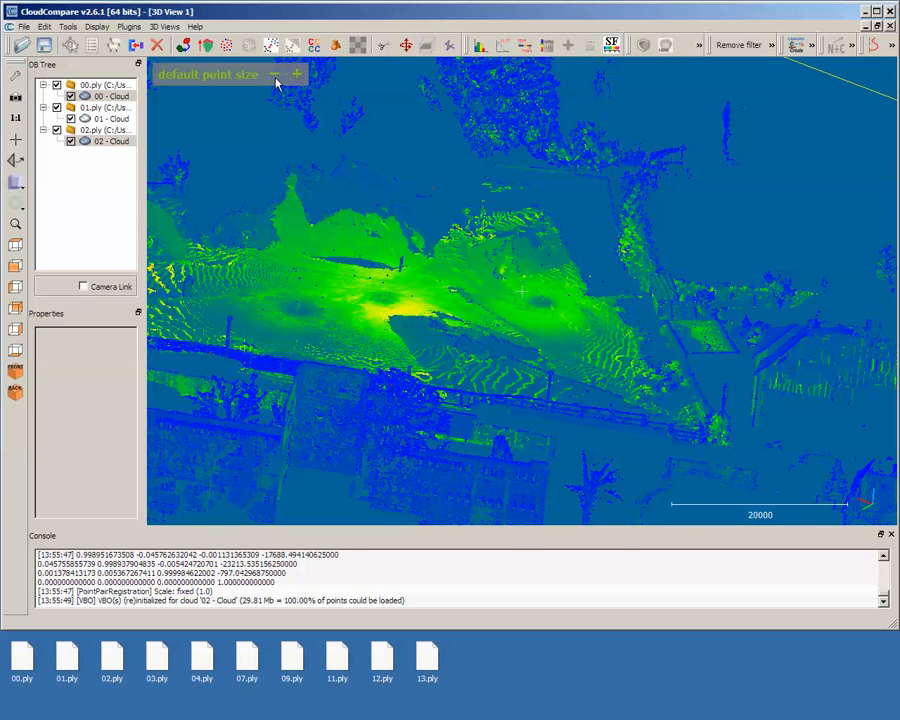
Step: Reduce the default point size by one step for the displayed clouds
click(276, 78)
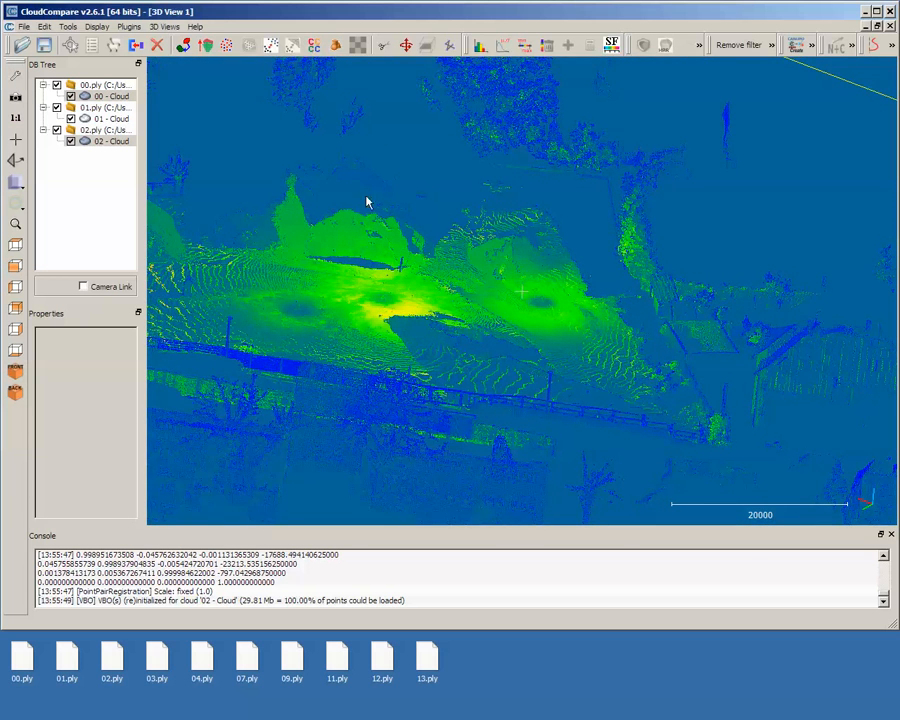
drag(367, 197, 243, 425)
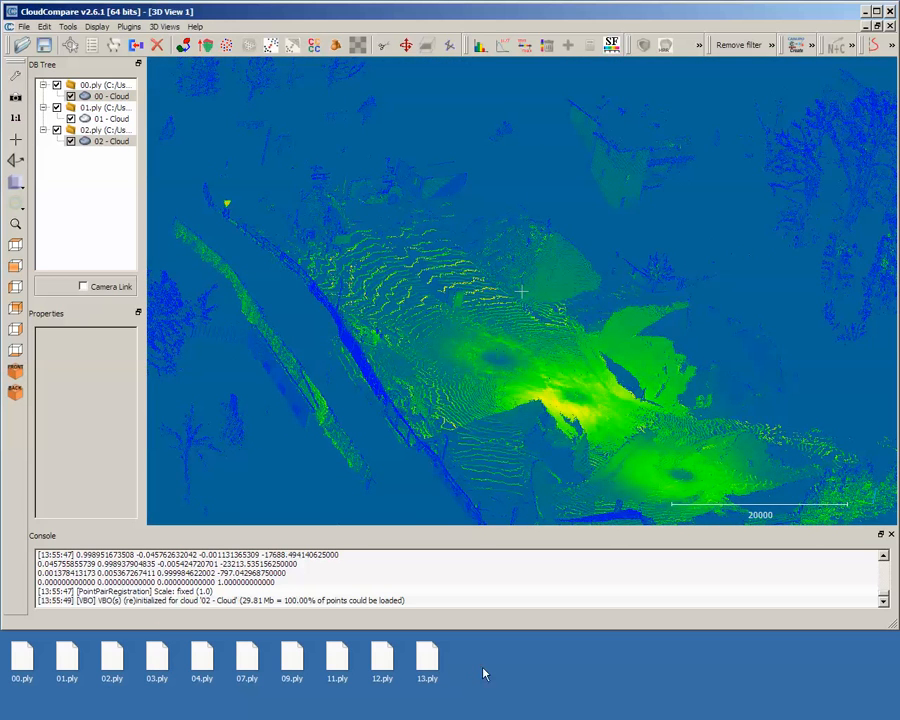
click(337, 660)
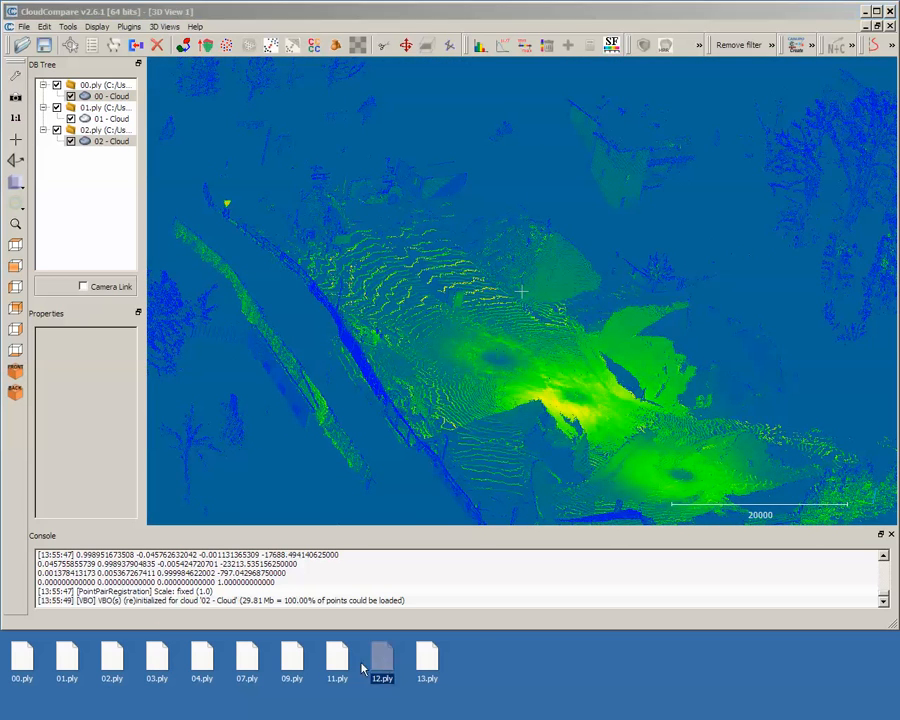
click(290, 671)
click(239, 670)
click(204, 667)
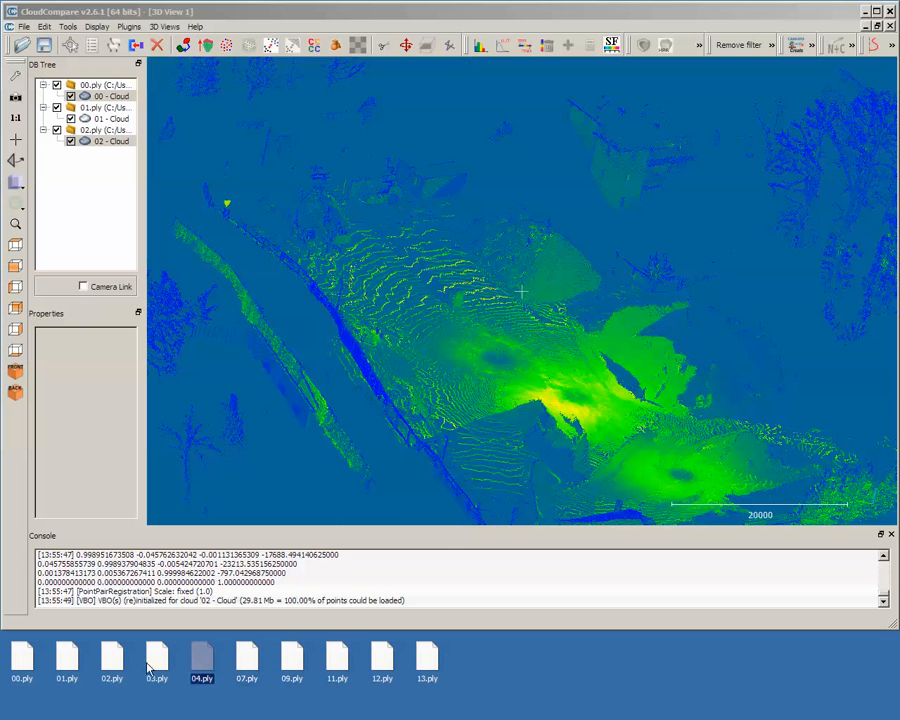
drag(150, 664, 492, 466)
drag(571, 434, 118, 344)
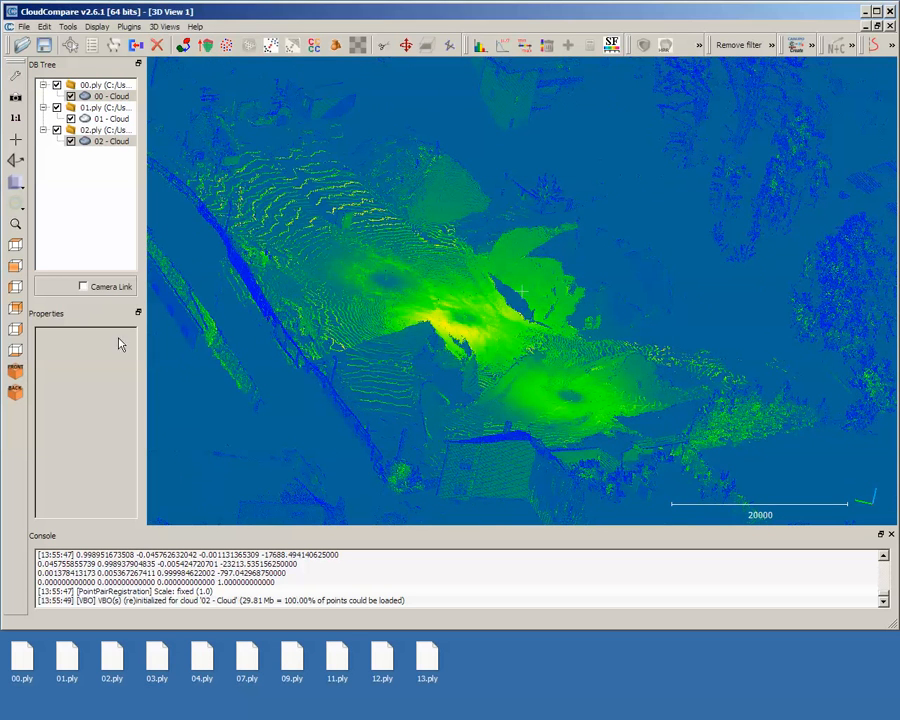